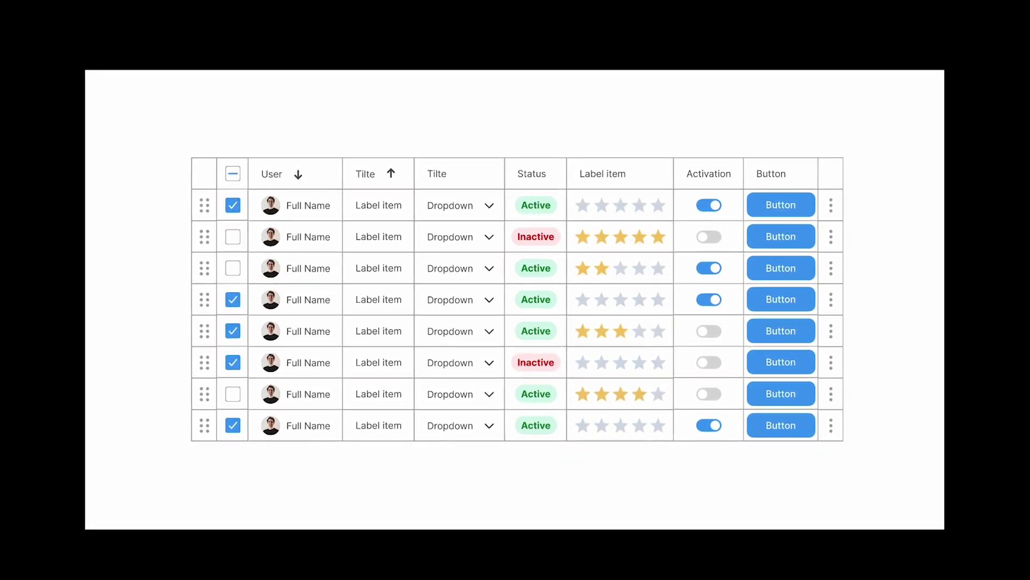
Step: Switch the activation toggles for rows 2–4 and open row 3's action menu
click(713, 240)
click(713, 271)
click(715, 302)
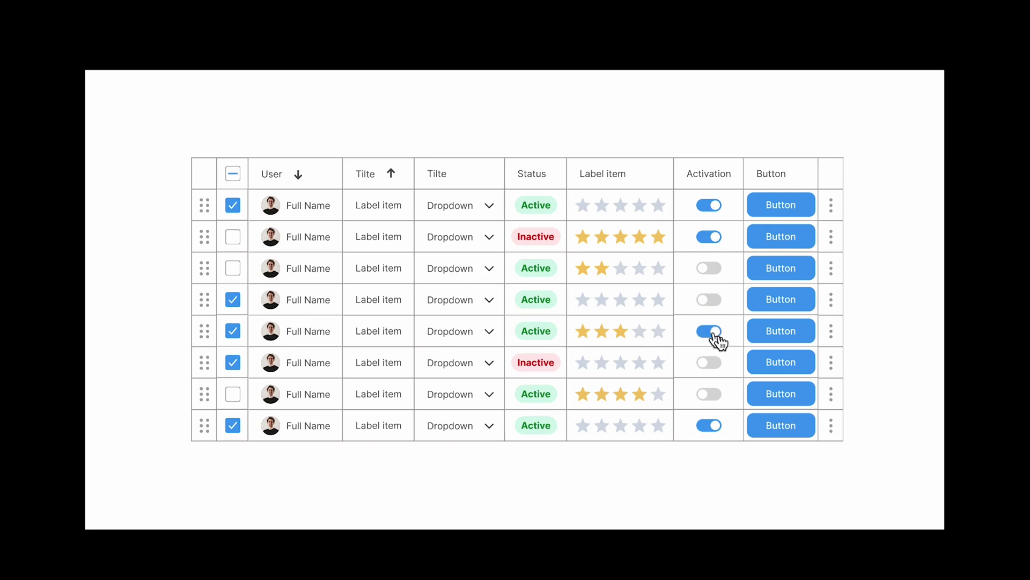
click(832, 268)
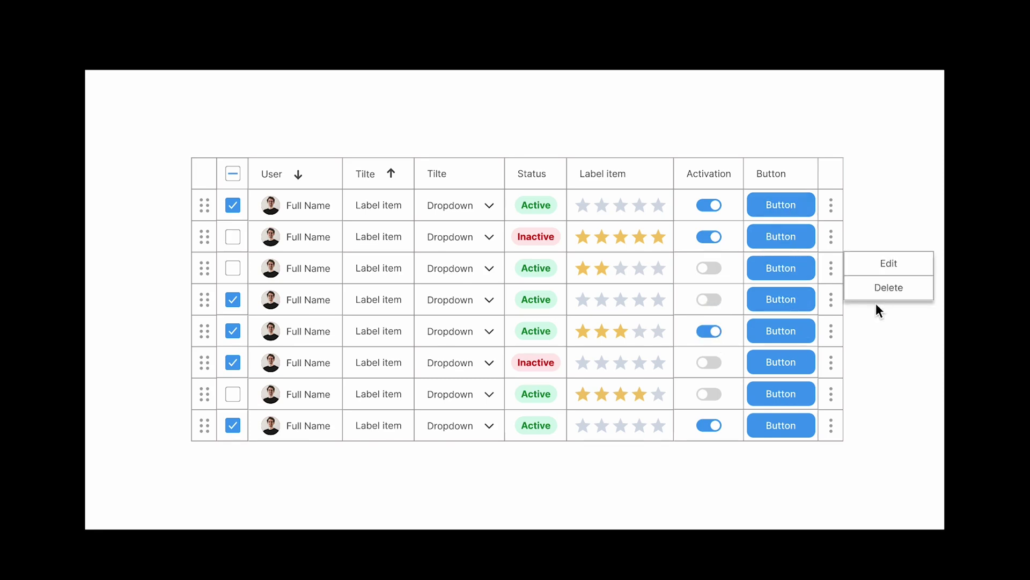
Step: Open and close row 6's dropdown, toggle the checkboxes for rows 3–5, and return to the editor
click(489, 363)
click(490, 364)
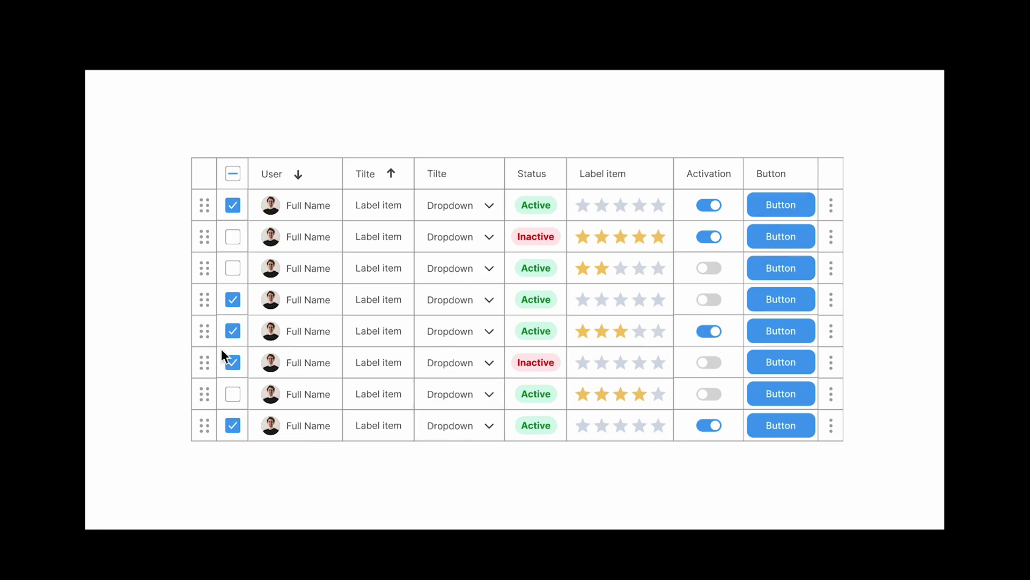
click(235, 268)
click(236, 300)
click(237, 331)
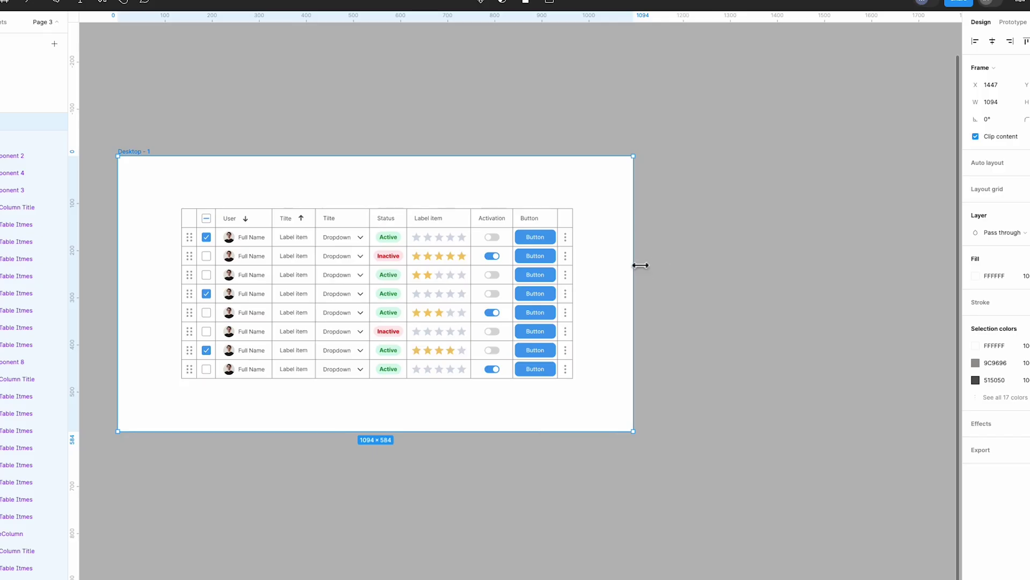
drag(637, 265, 858, 260)
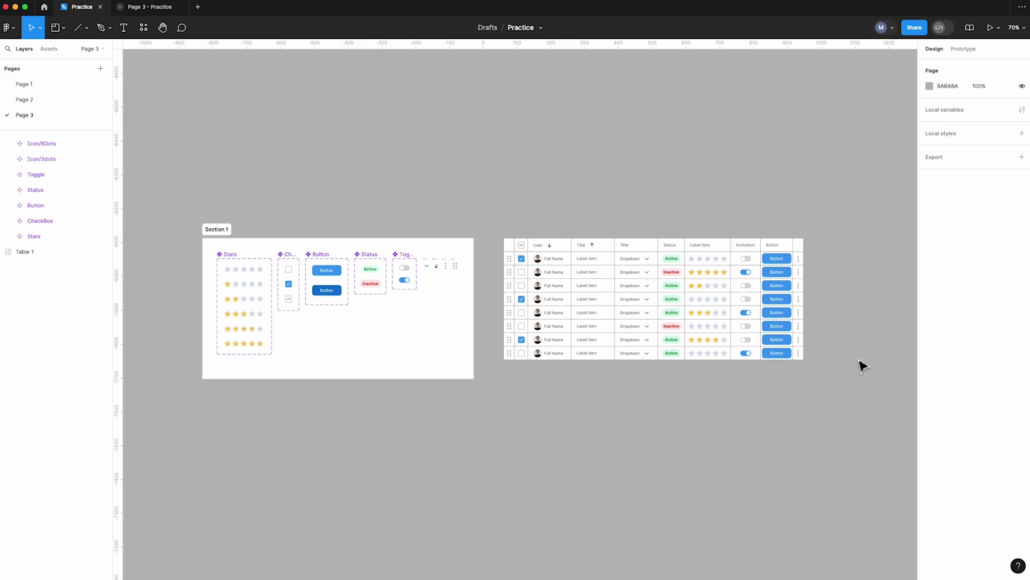
click(631, 287)
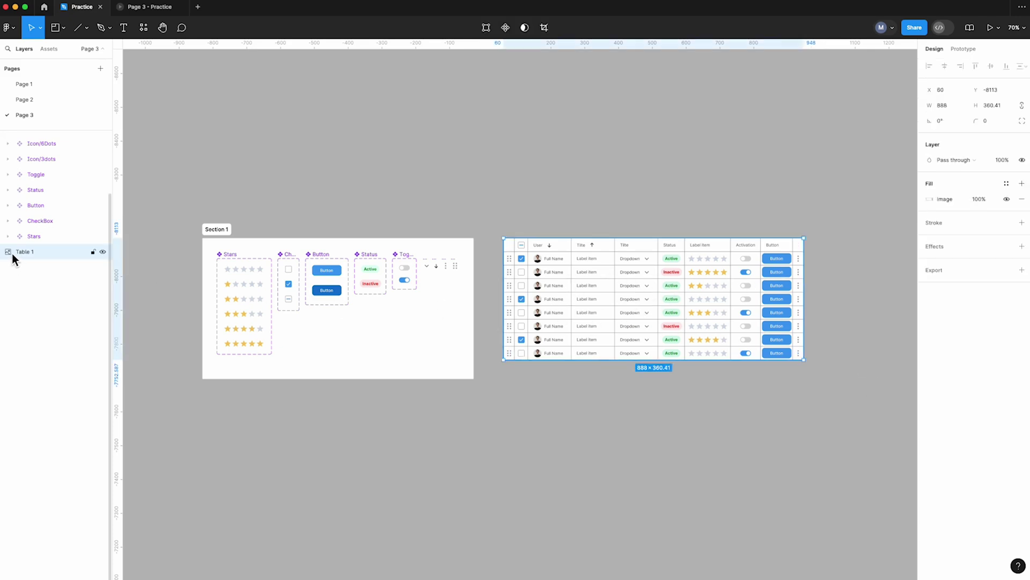
scroll(840, 280, up, 5)
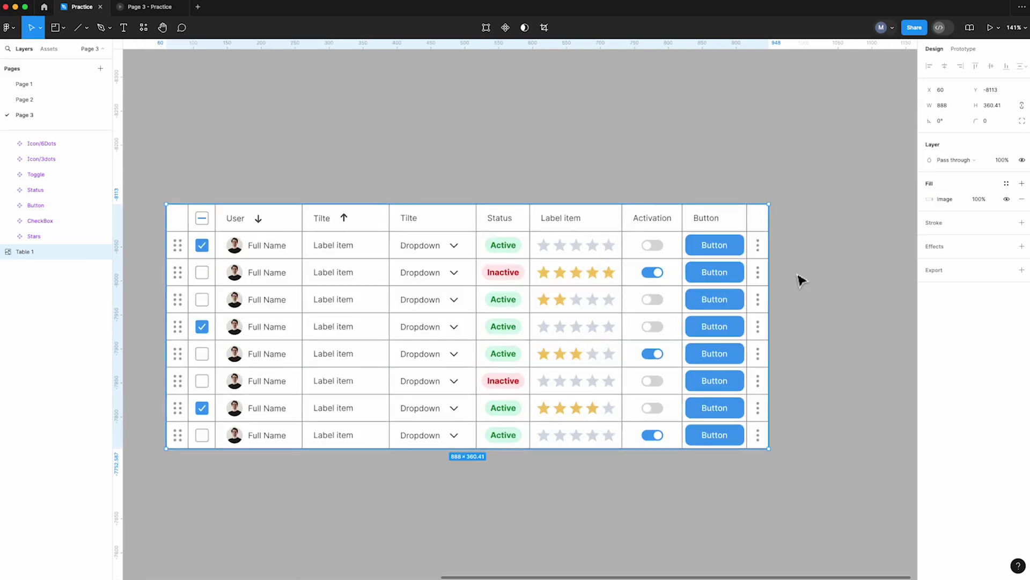
scroll(854, 280, down, 1)
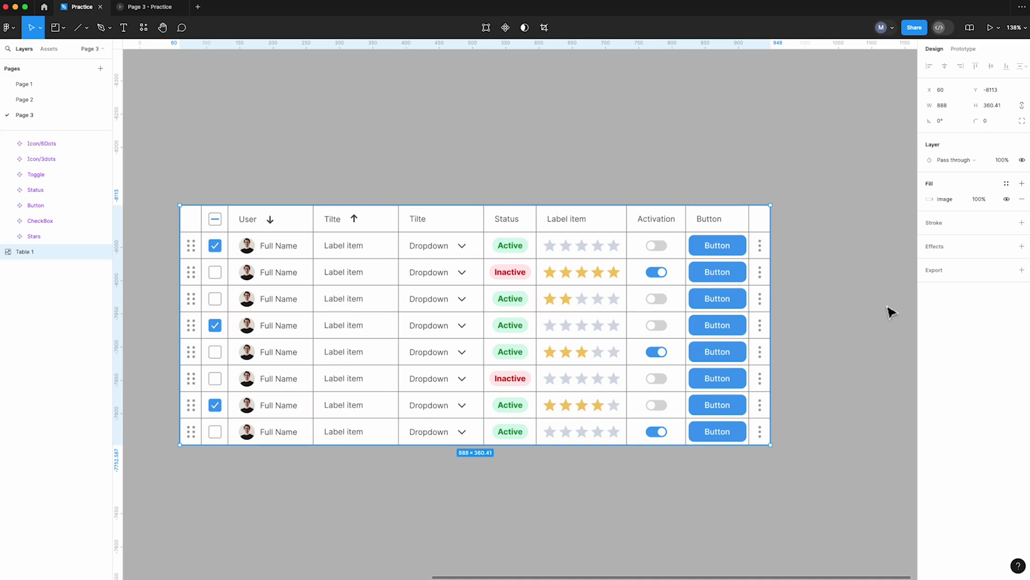
scroll(891, 311, down, 6)
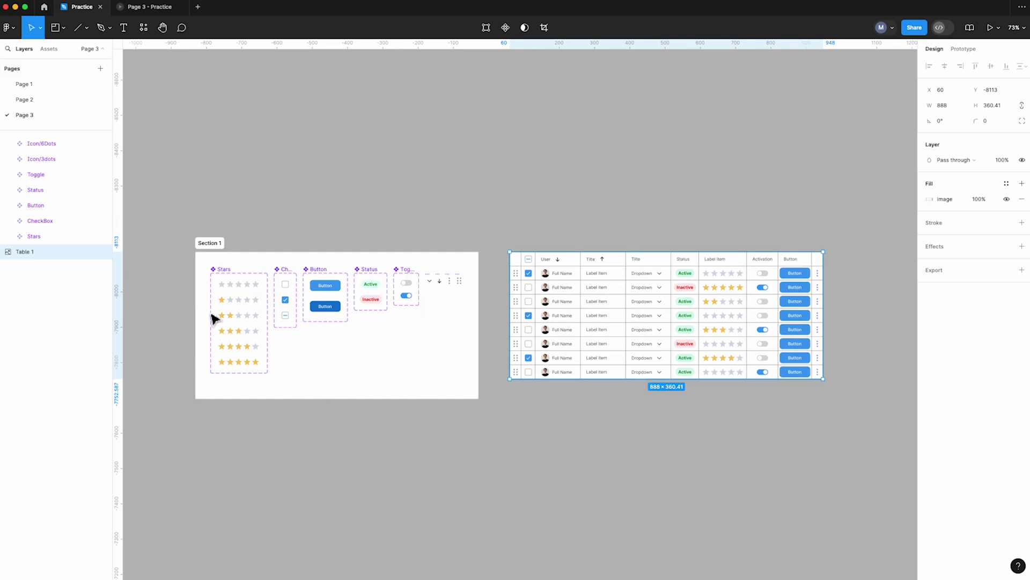
scroll(211, 316, up, 6)
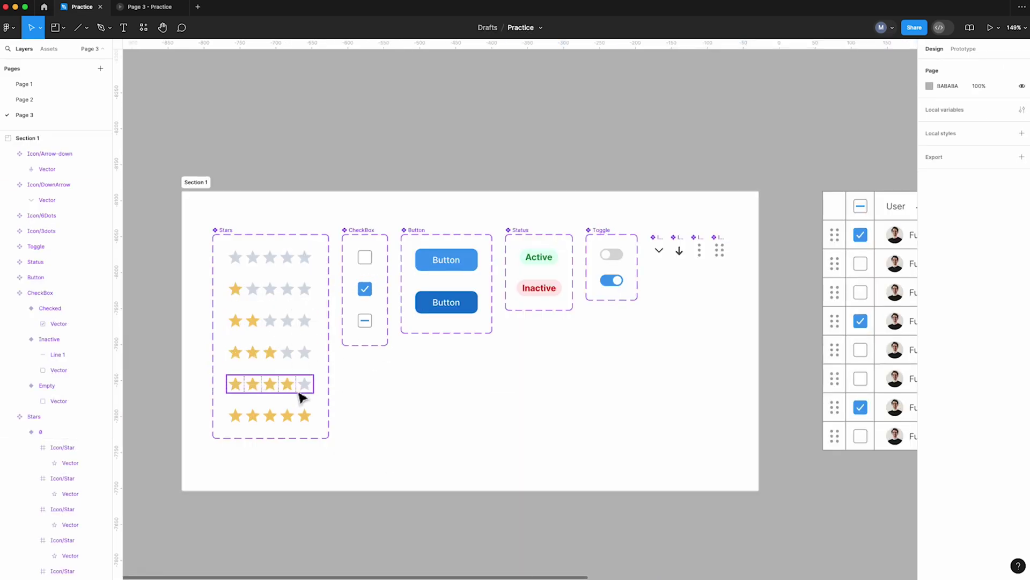
Step: Inspect the Empty, Checked and Inactive checkbox variants and the Default button, then show prototype connections
click(364, 266)
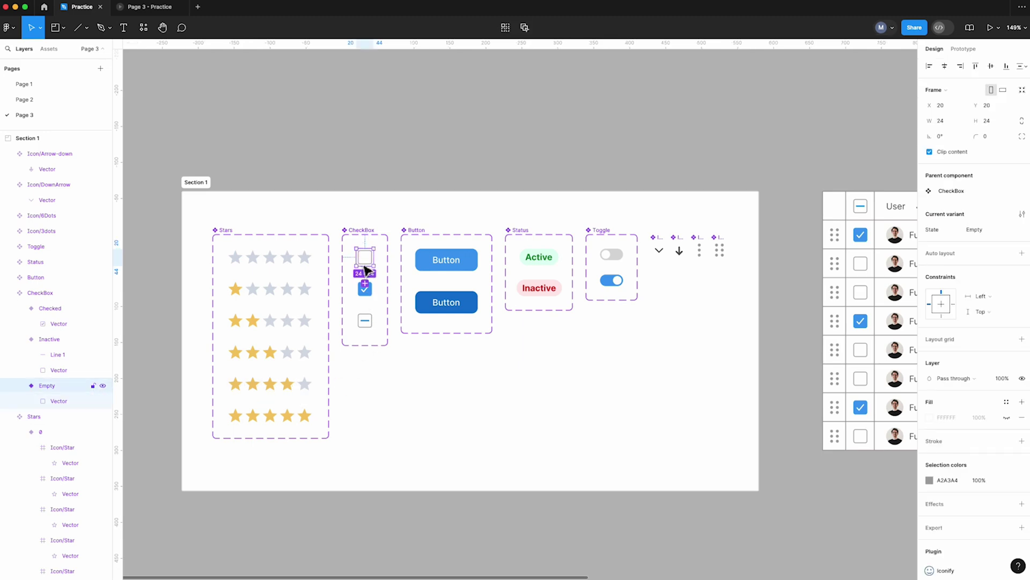
click(369, 293)
click(367, 323)
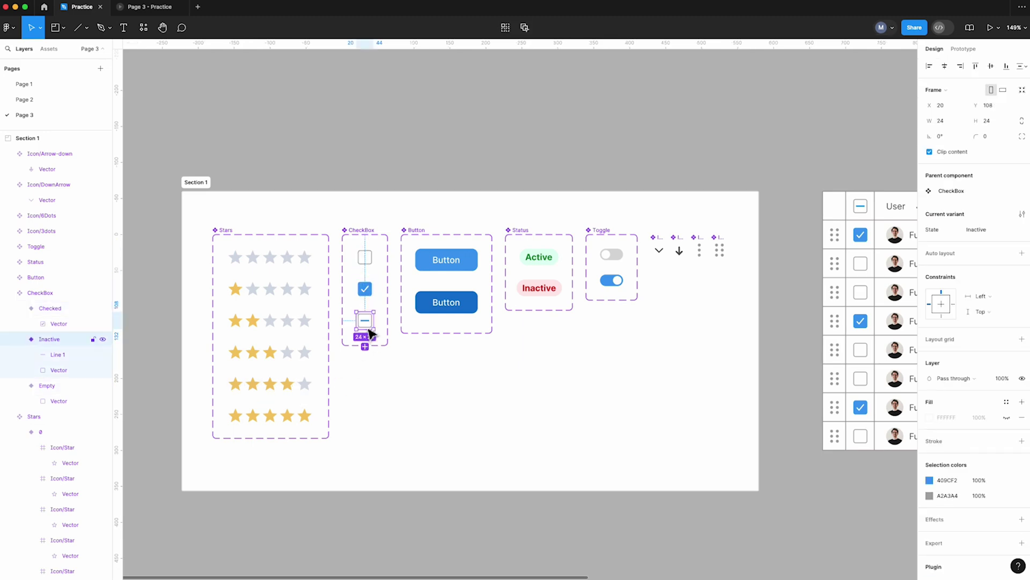
click(460, 267)
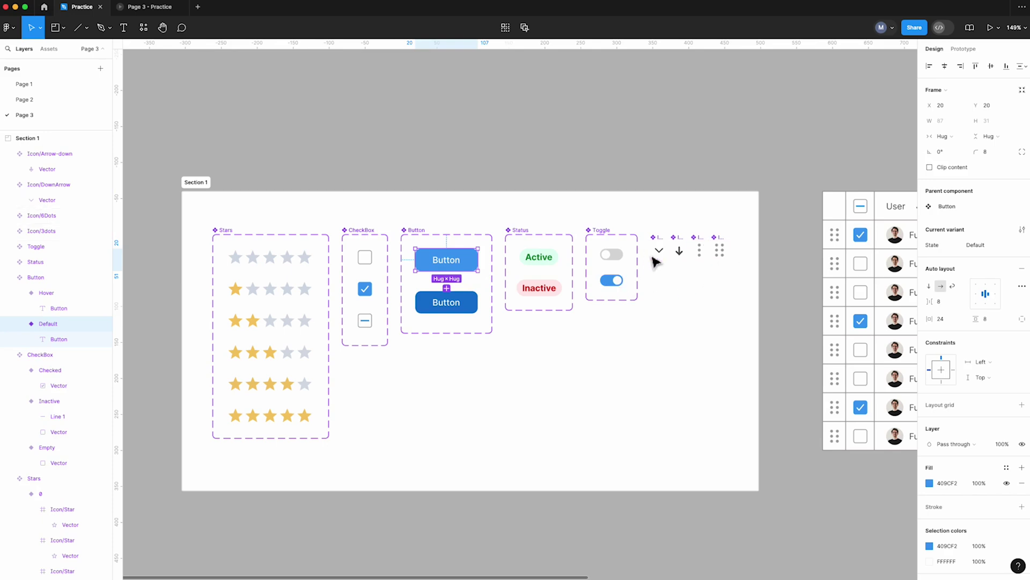
click(644, 326)
click(963, 49)
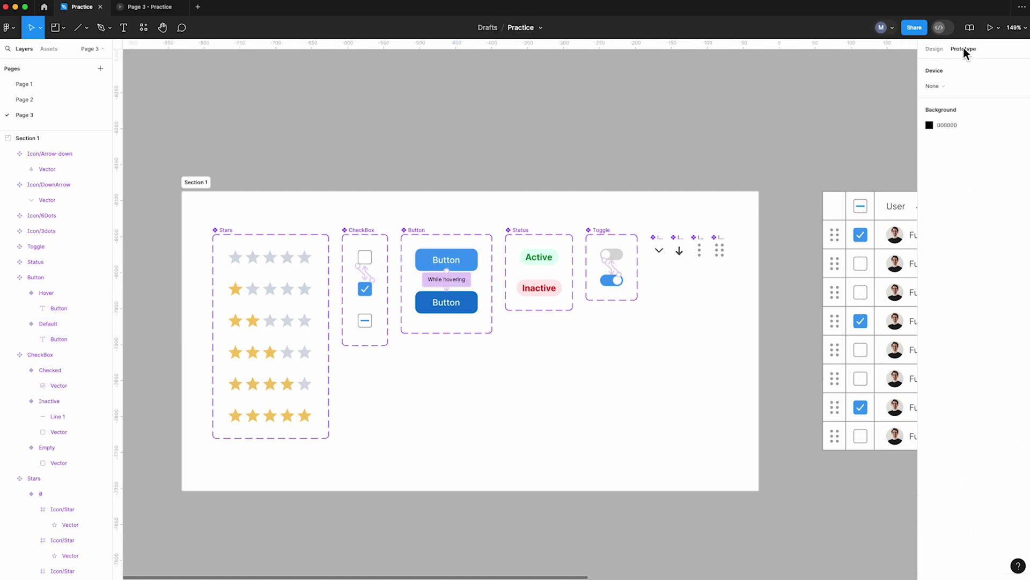
Step: View the Checked checkbox's On click interaction and the Button's While hovering interaction
click(365, 286)
scroll(365, 279, up, 10)
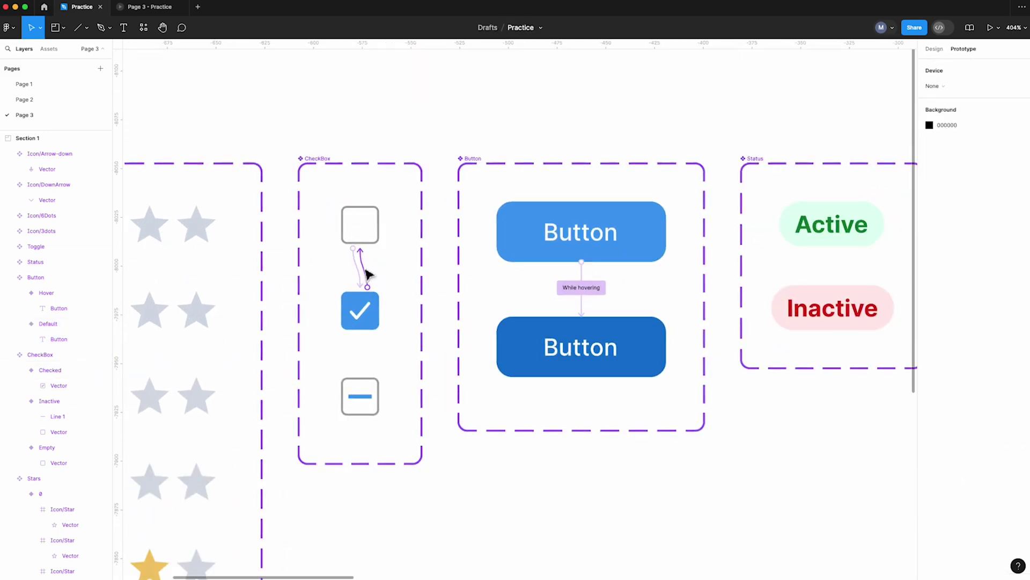
click(368, 274)
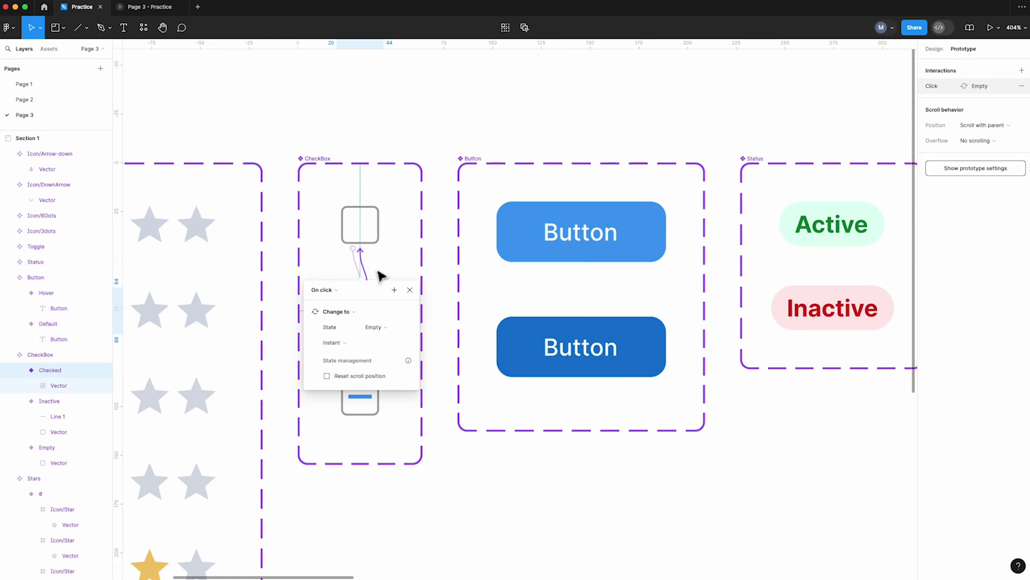
click(599, 252)
click(582, 311)
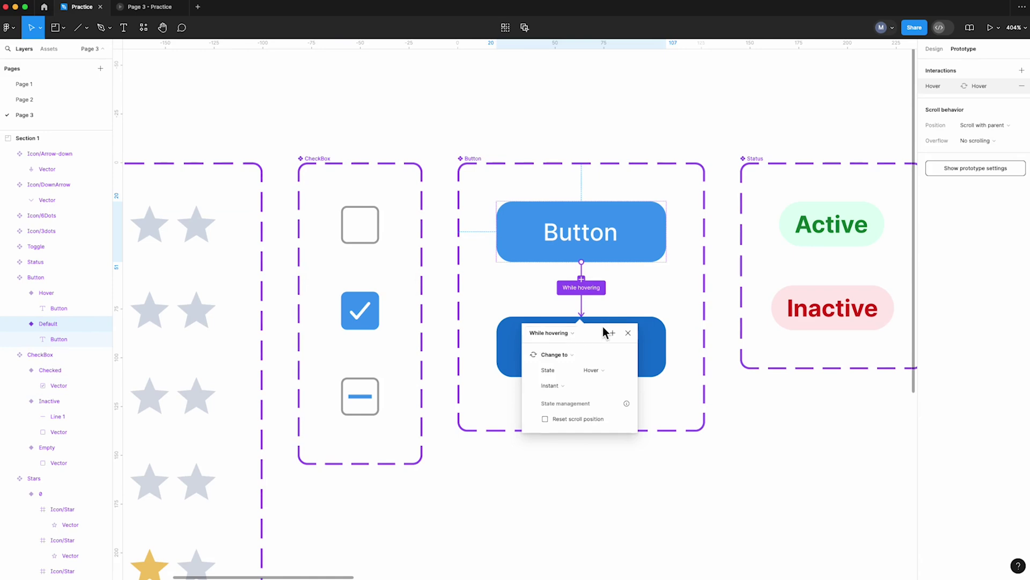
click(696, 280)
Step: Inspect the Off toggle's On click state-change interaction, then close it and clear the selection
scroll(680, 280, down, 5)
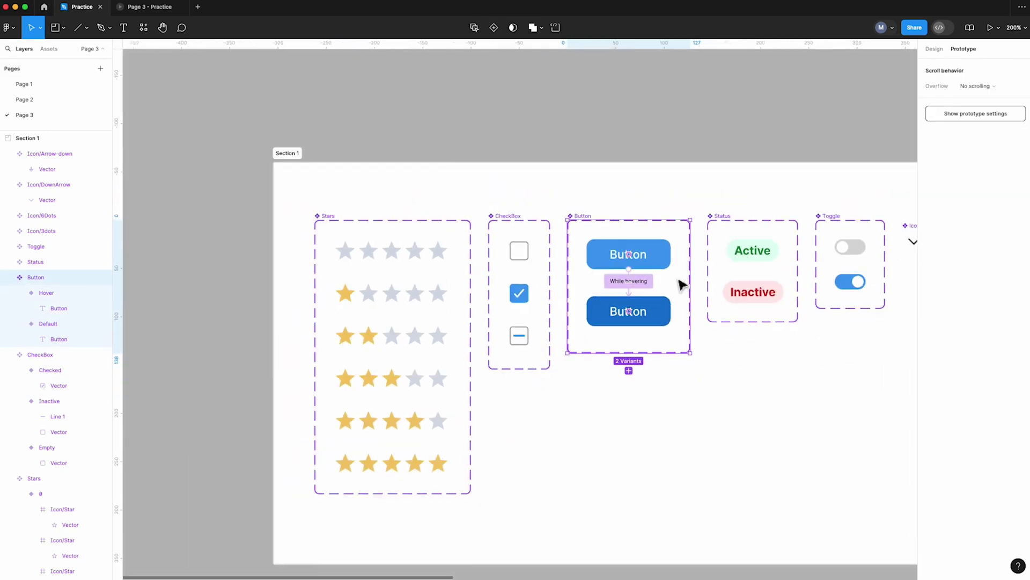
scroll(874, 304, up, 1)
click(856, 246)
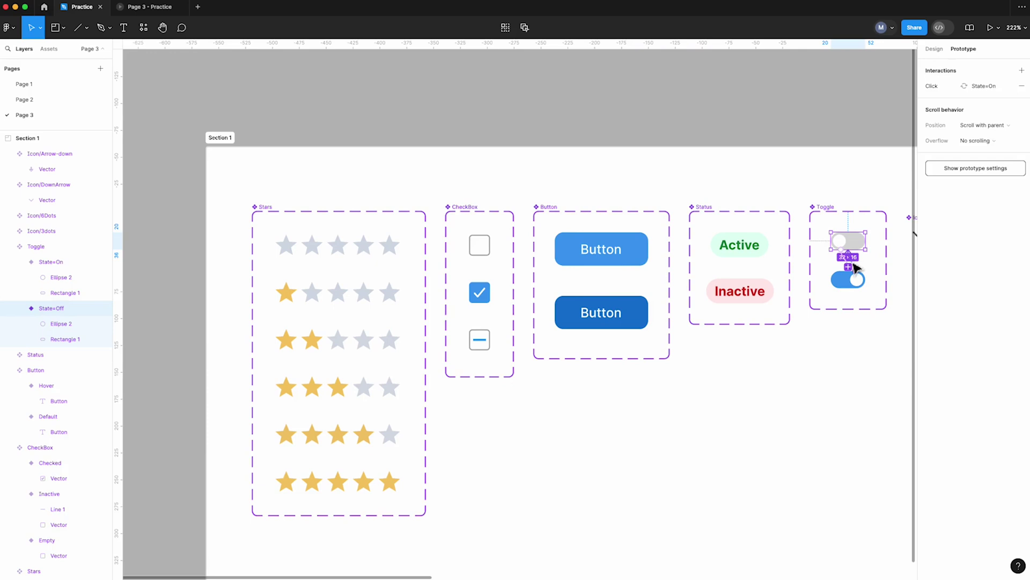
click(852, 262)
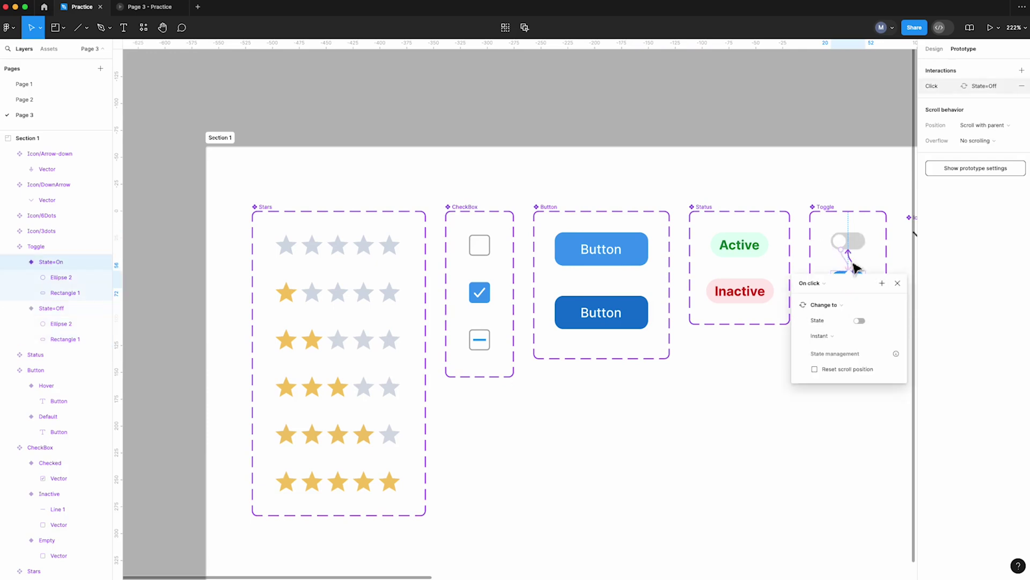
click(772, 385)
scroll(697, 371, down, 4)
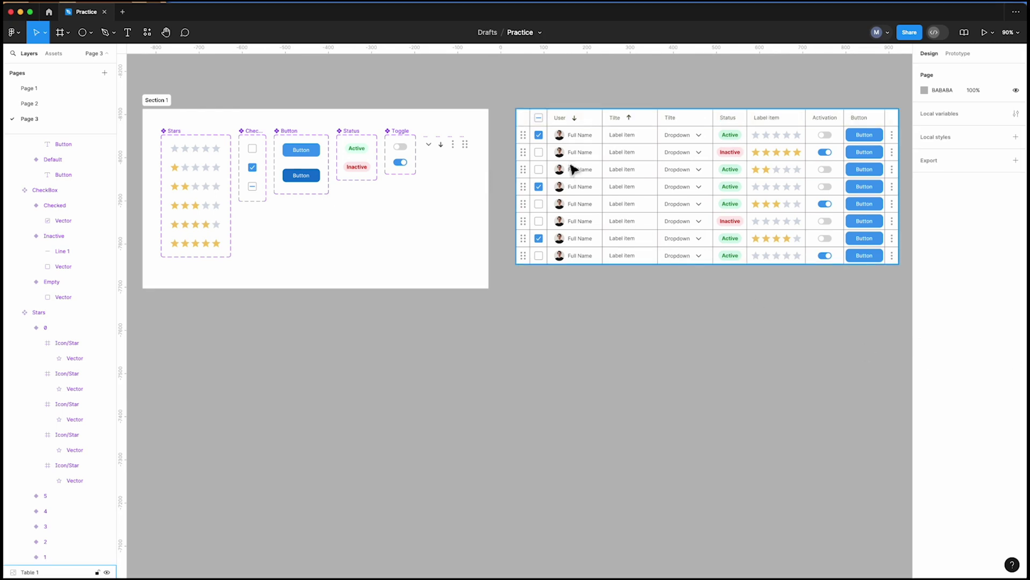
Step: Place an Inactive CheckBox instance and wrap it in a white auto-layout frame with 8 padding
click(256, 190)
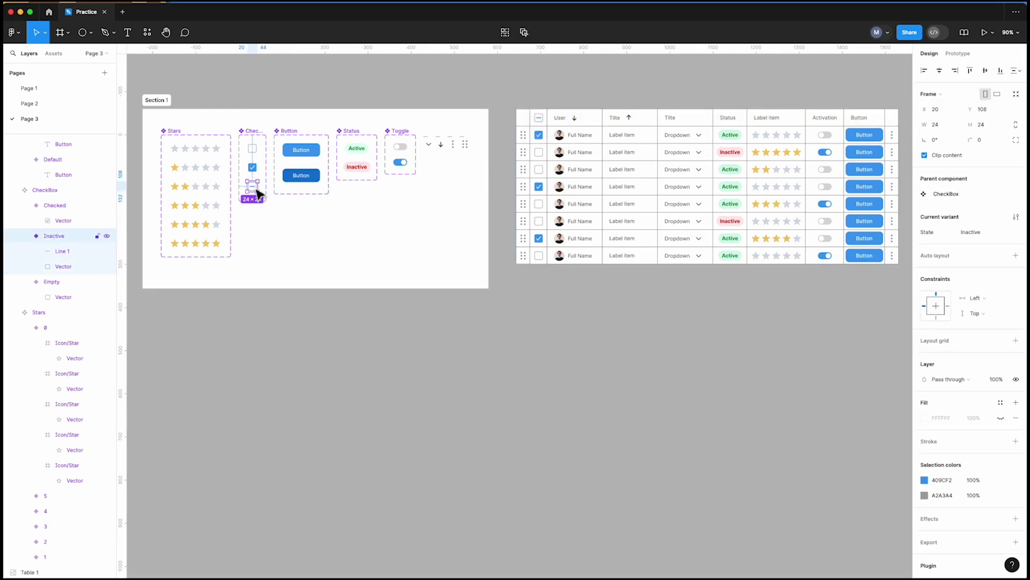
drag(256, 190, 263, 339)
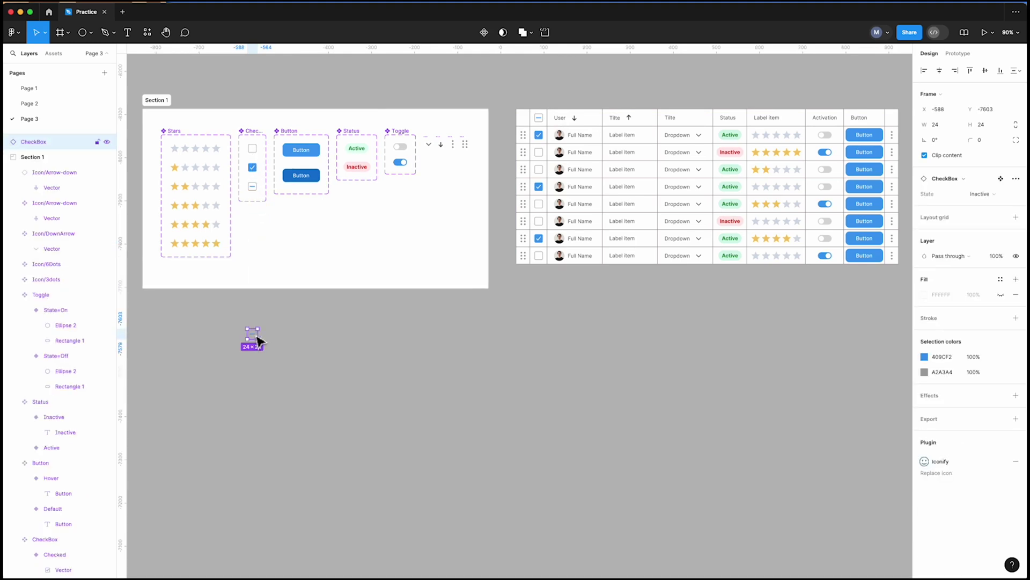
key(shift+a)
click(932, 334)
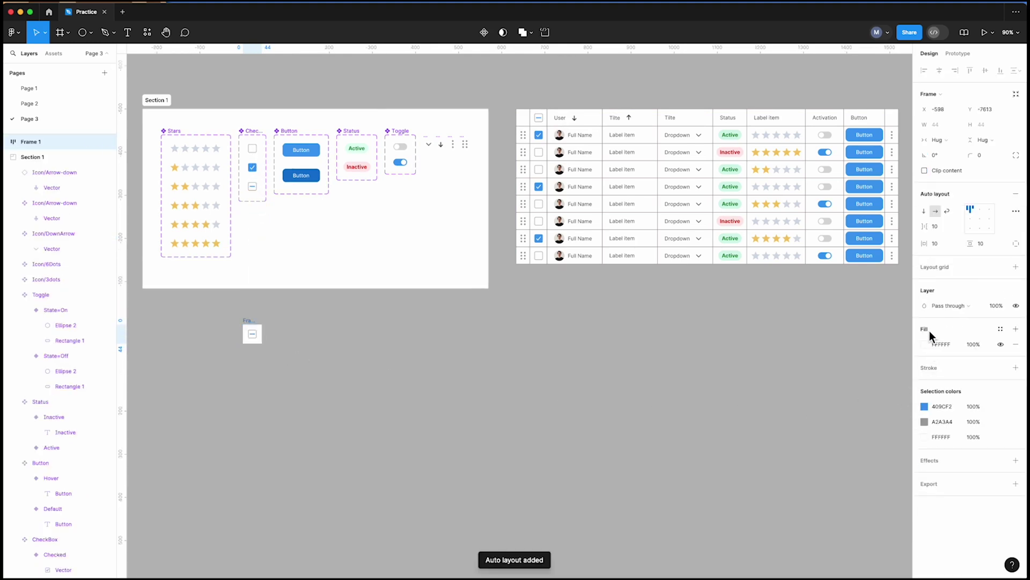
click(989, 247)
text(8)
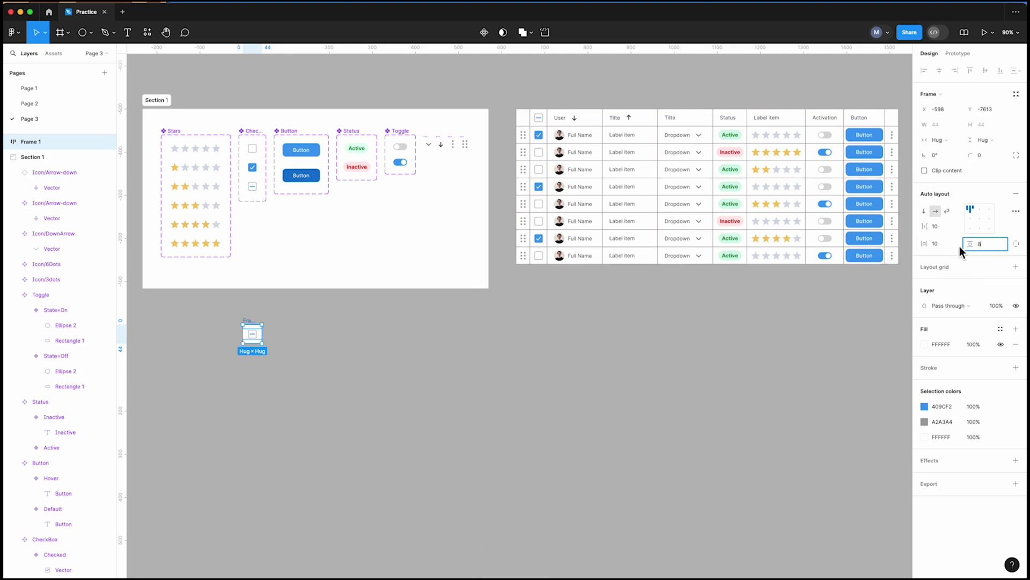
click(947, 245)
text(8)
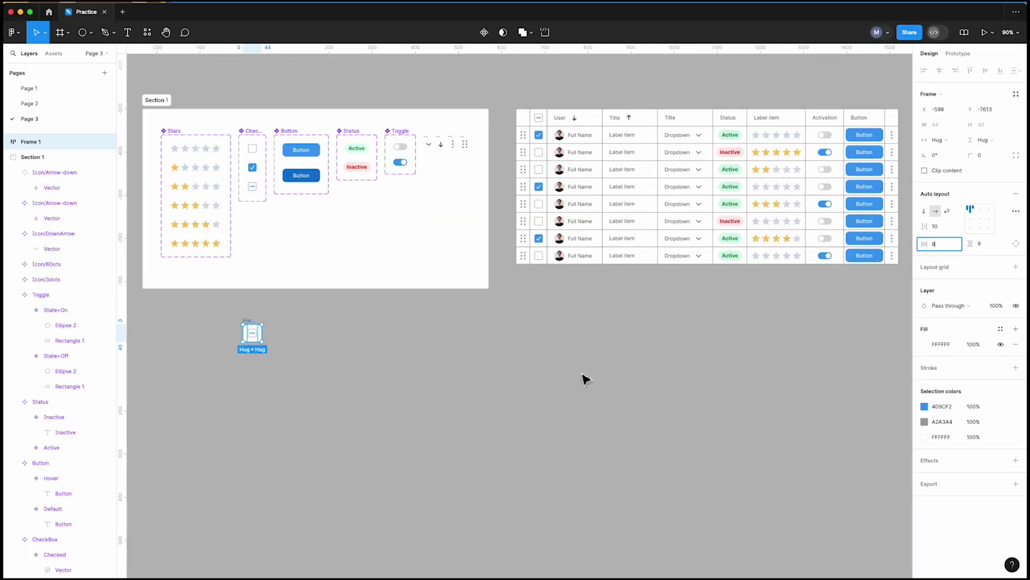
Step: Move the checkbox frame left and rename it Title-Checkbox
click(382, 385)
drag(246, 325, 142, 314)
scroll(148, 320, up, 5)
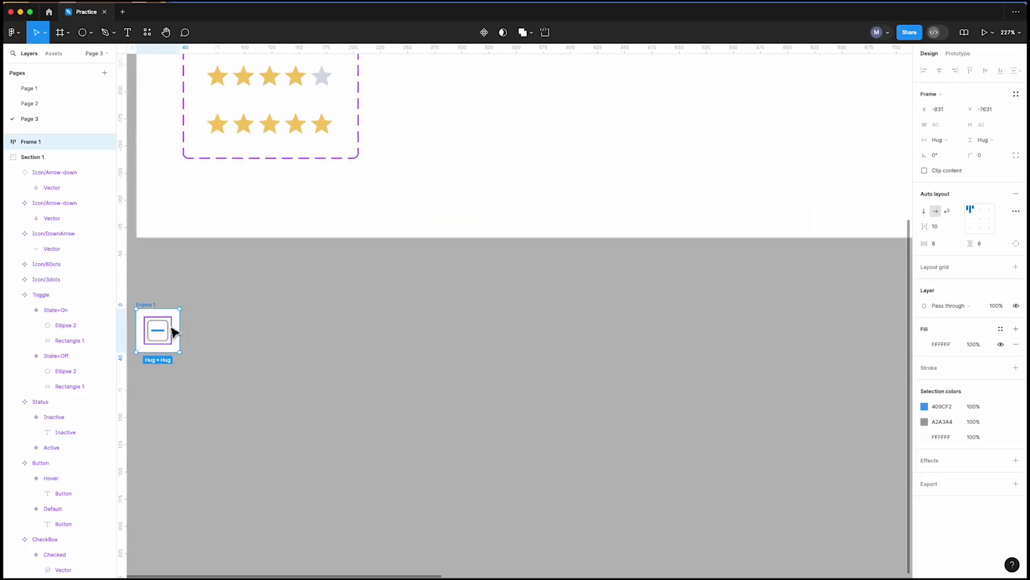
scroll(172, 331, left, 2)
double_click(195, 306)
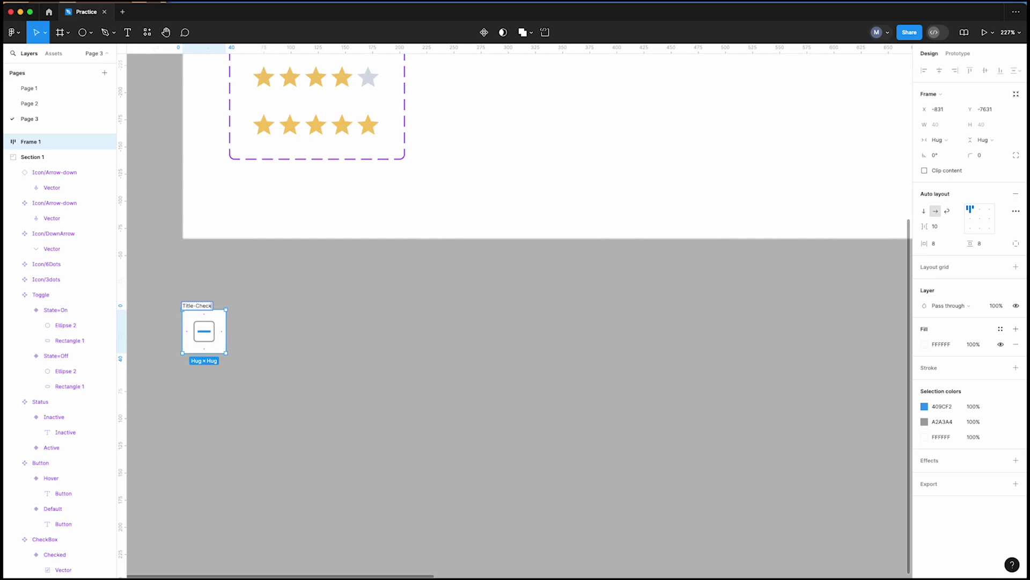
click(177, 356)
scroll(178, 356, down, 8)
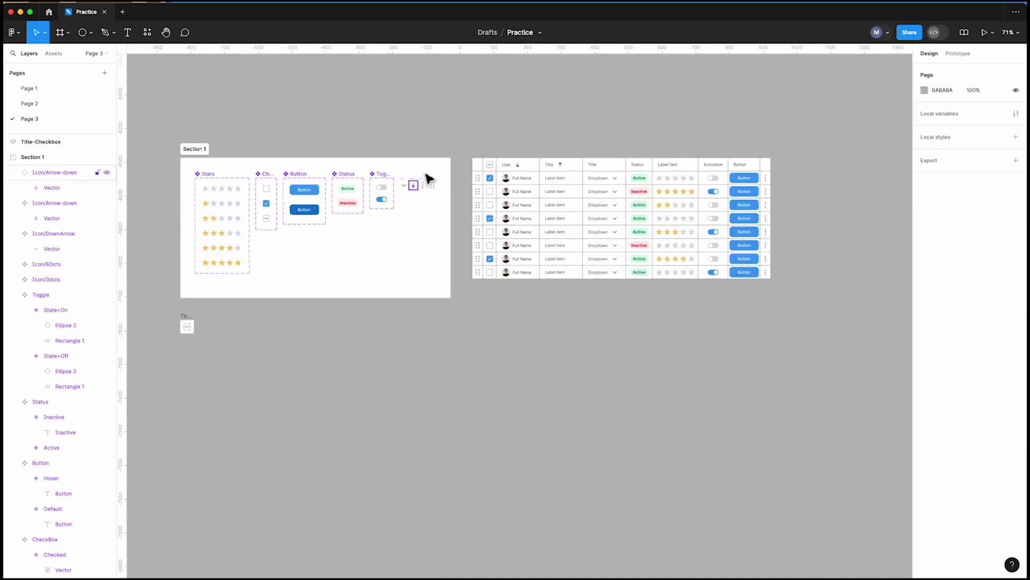
scroll(470, 167, up, 2)
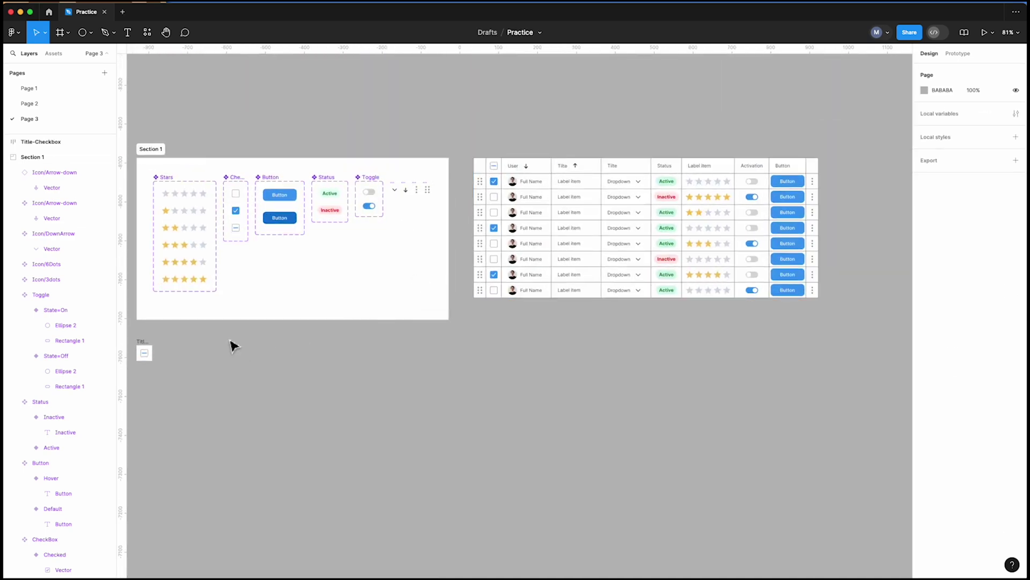
scroll(172, 346, left, 3)
scroll(171, 346, down, 2)
Step: Duplicate it, remove the copy's checkbox to make an empty Title-Empty cell, and place it on the left
click(177, 338)
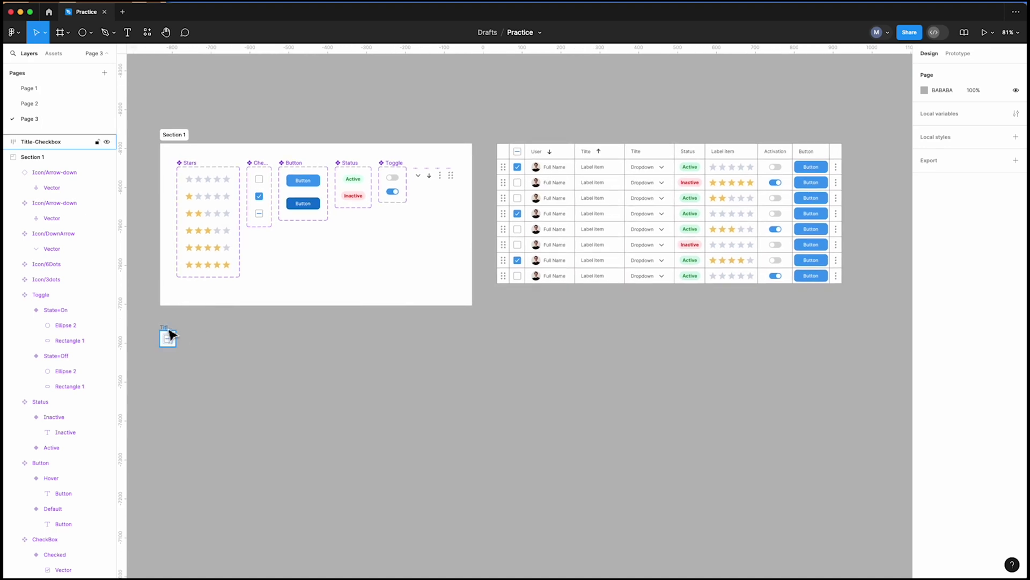
key(ctrl+d)
drag(172, 338, 187, 339)
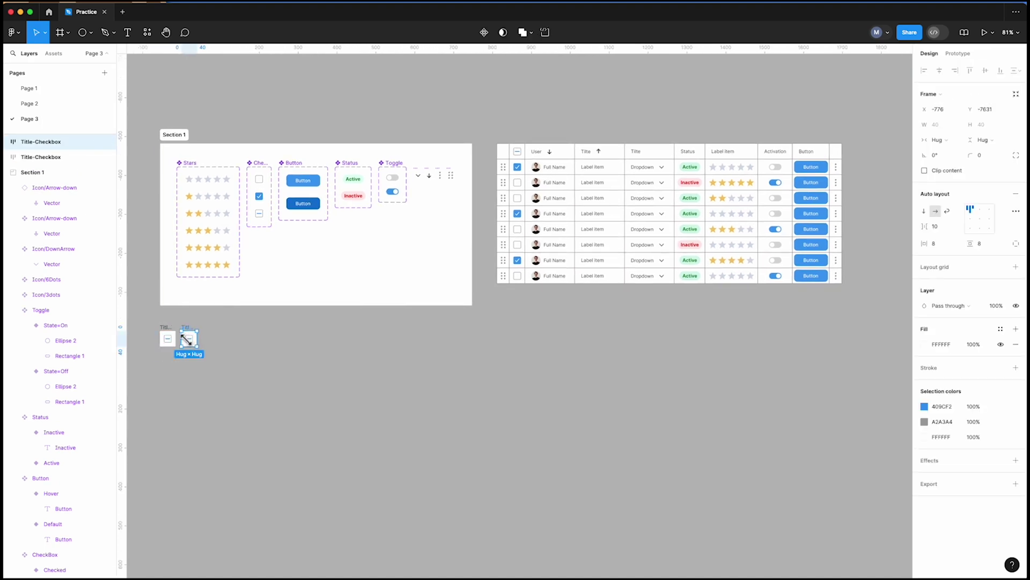
scroll(187, 340, up, 5)
double_click(189, 342)
key(Delete)
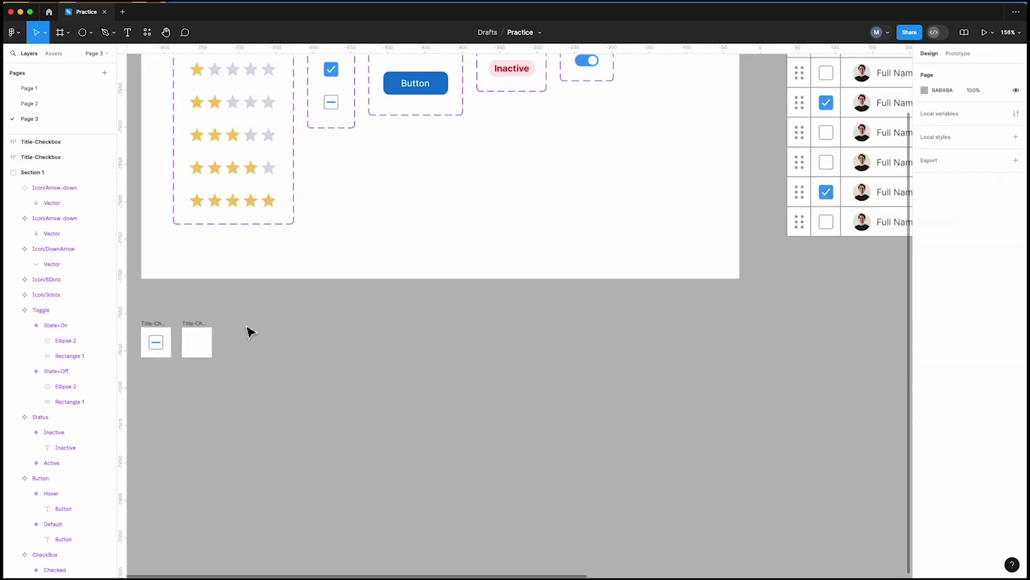
click(197, 342)
mouse_move(156, 332)
mouse_down()
mouse_move(245, 332)
mouse_move(176, 330)
mouse_up()
drag(240, 330, 207, 329)
Step: Add an Inter 12 'Title' text layer beside the header cells
scroll(174, 337, down, 5)
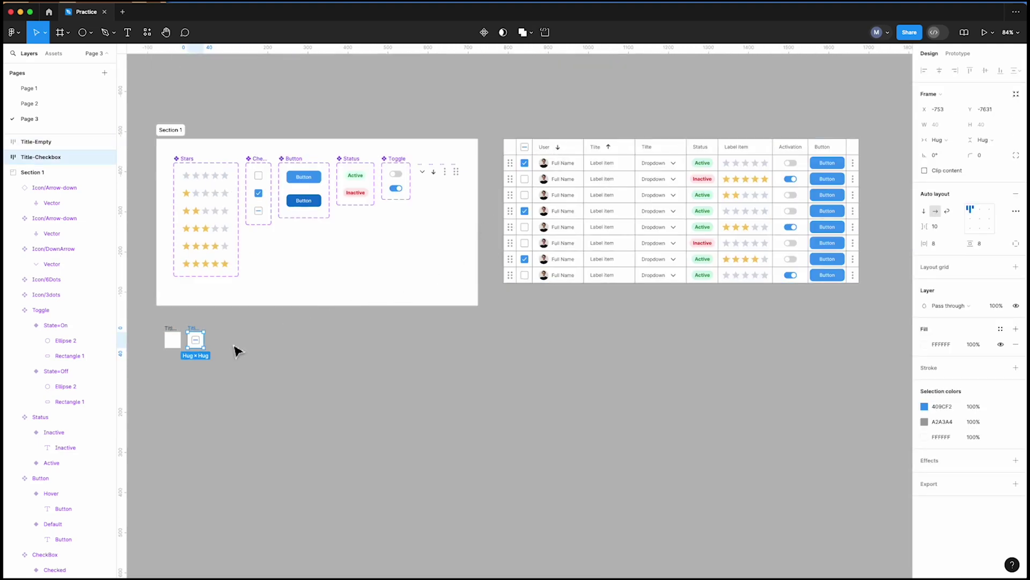
scroll(212, 346, up, 5)
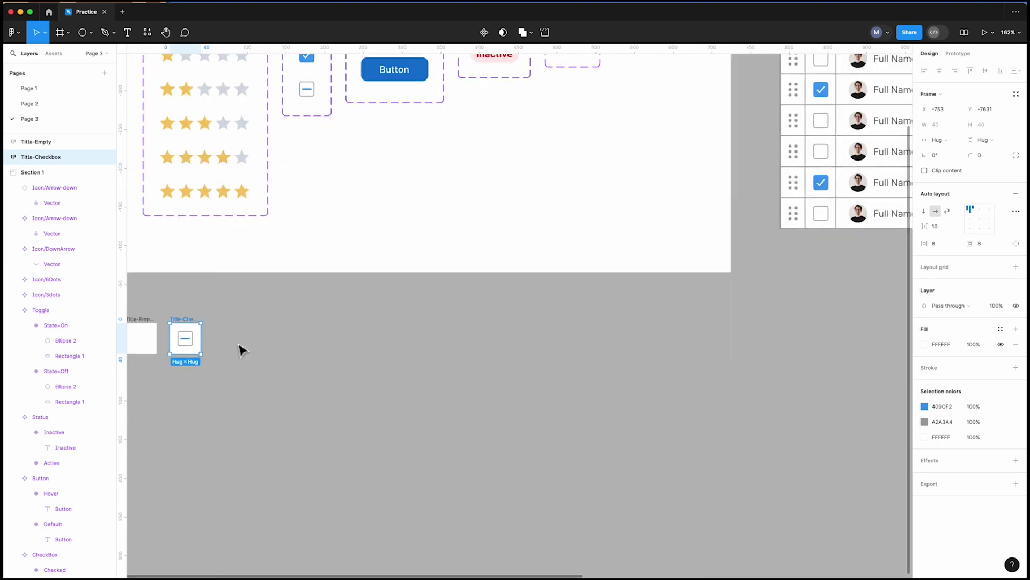
drag(267, 331, 368, 346)
key(t)
scroll(481, 287, down, 3)
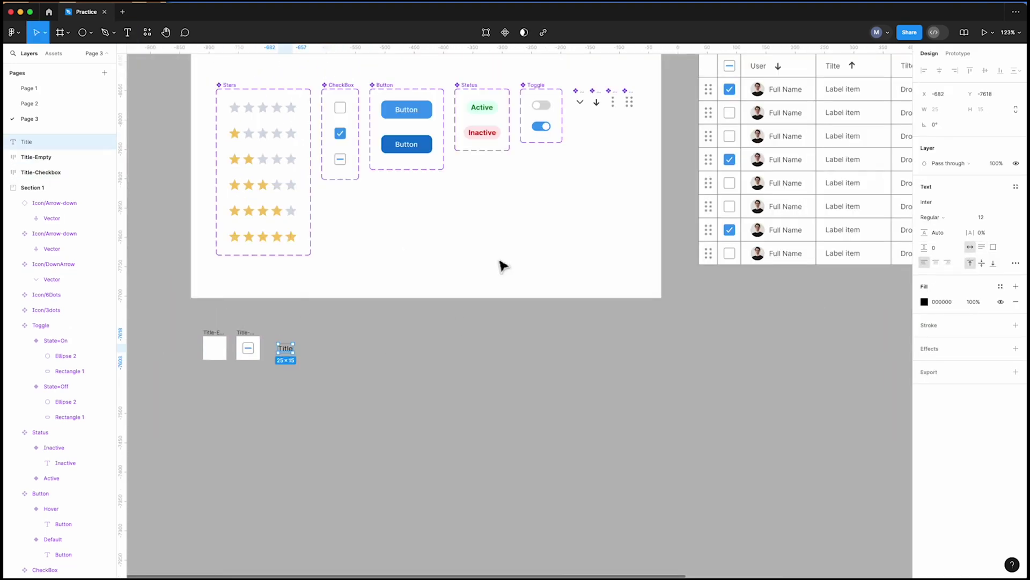
Step: Place a down arrow next to the Title text and group them in auto layout with gap 8
click(598, 104)
drag(601, 111, 290, 358)
key(shift+a)
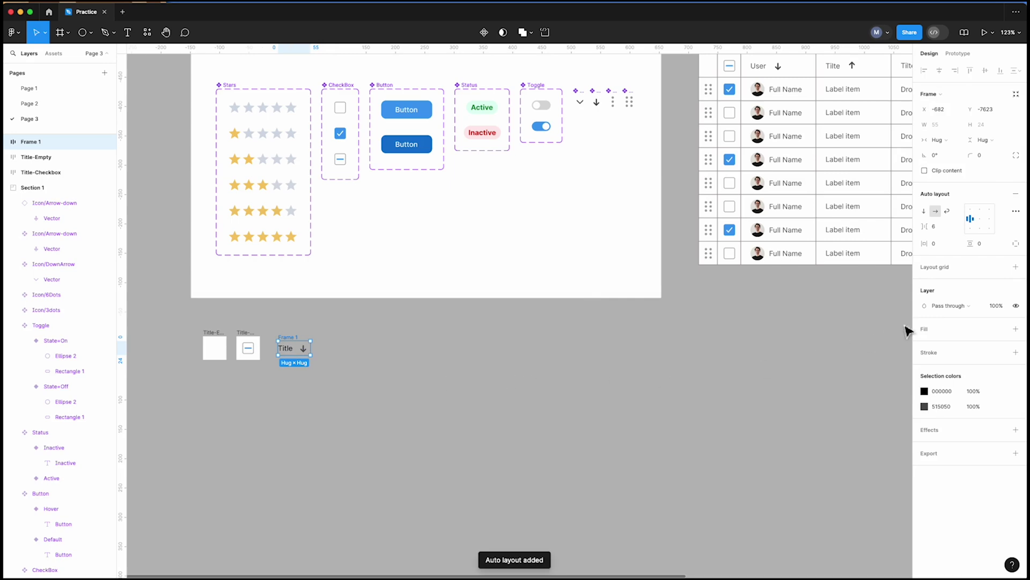
text(8)
key(Return)
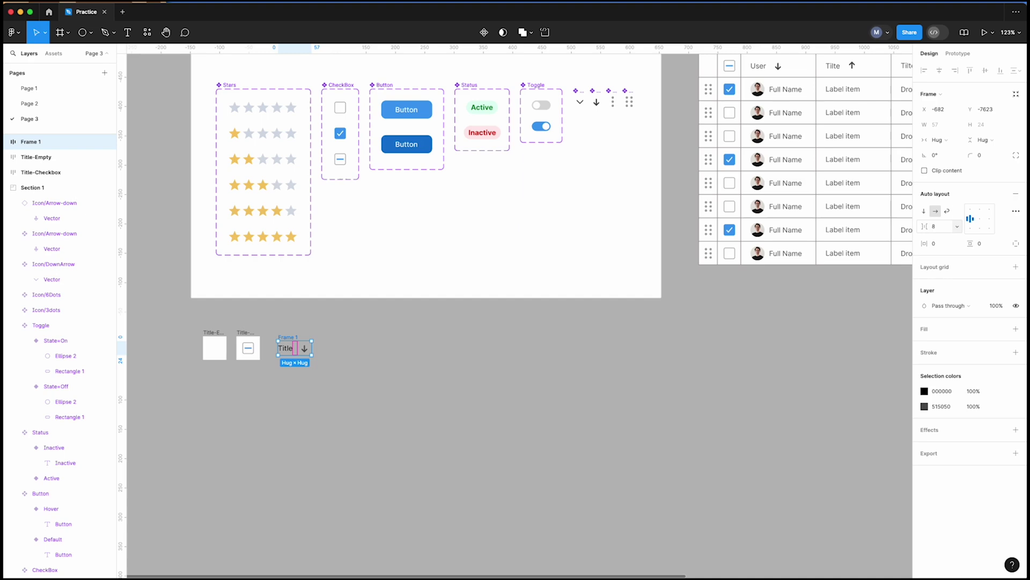
Step: Give the frame a white fill, 8 vertical padding and 16 horizontal padding
click(924, 329)
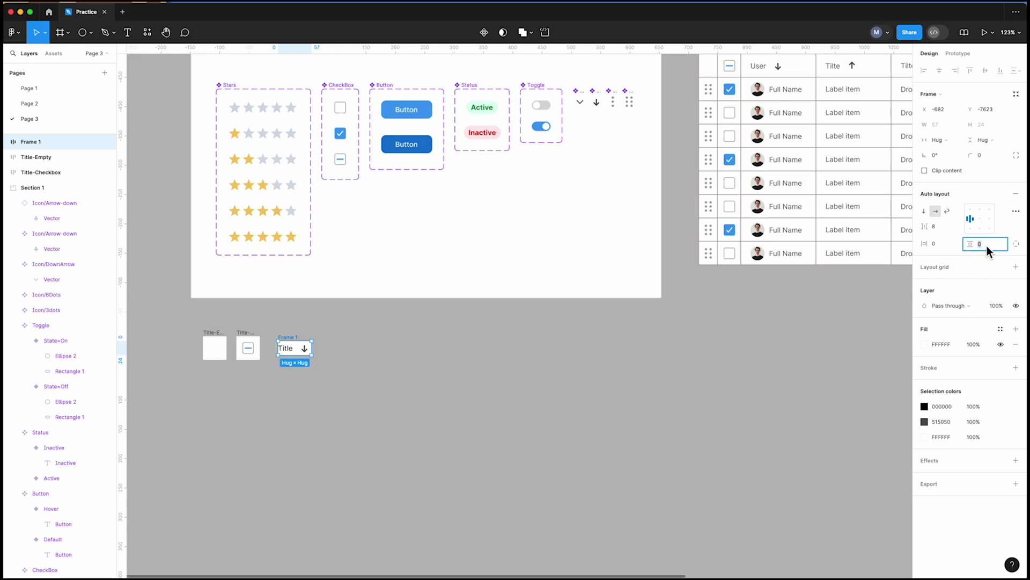
text(8)
key(Return)
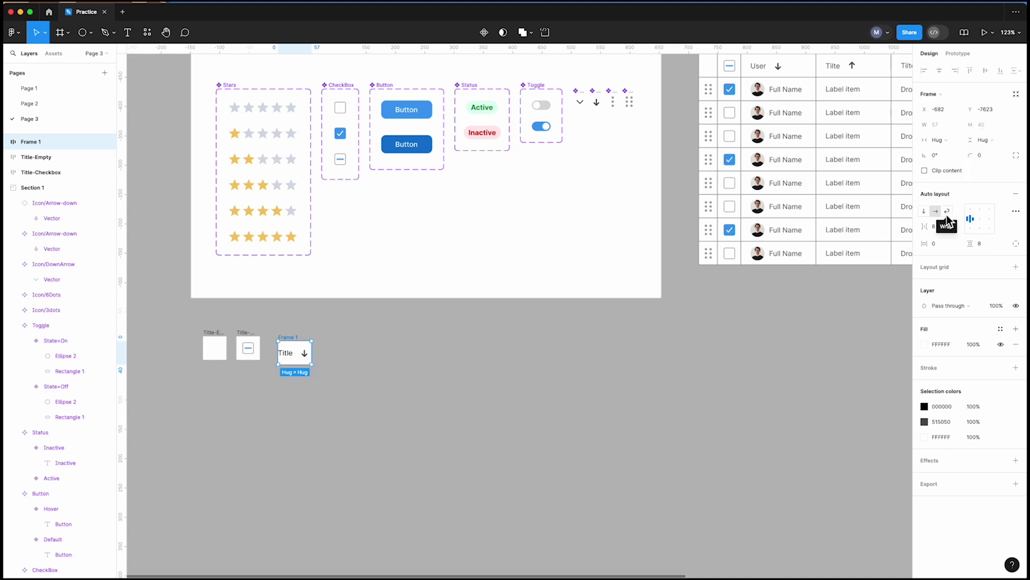
click(938, 245)
text(16)
key(Return)
Step: Rename the frame Title-TitleArrowDown
scroll(298, 343, up, 3)
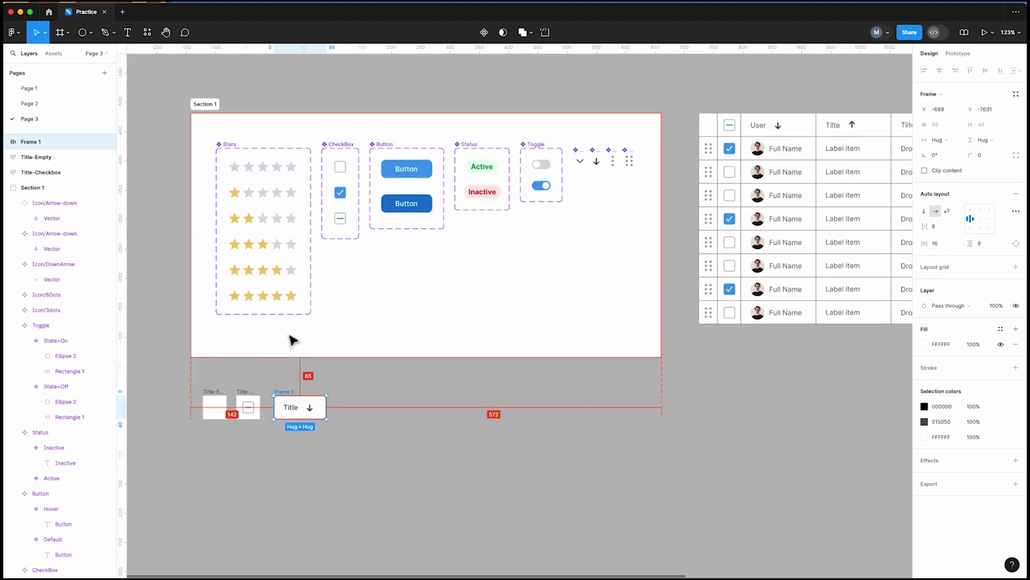
scroll(293, 340, up, 5)
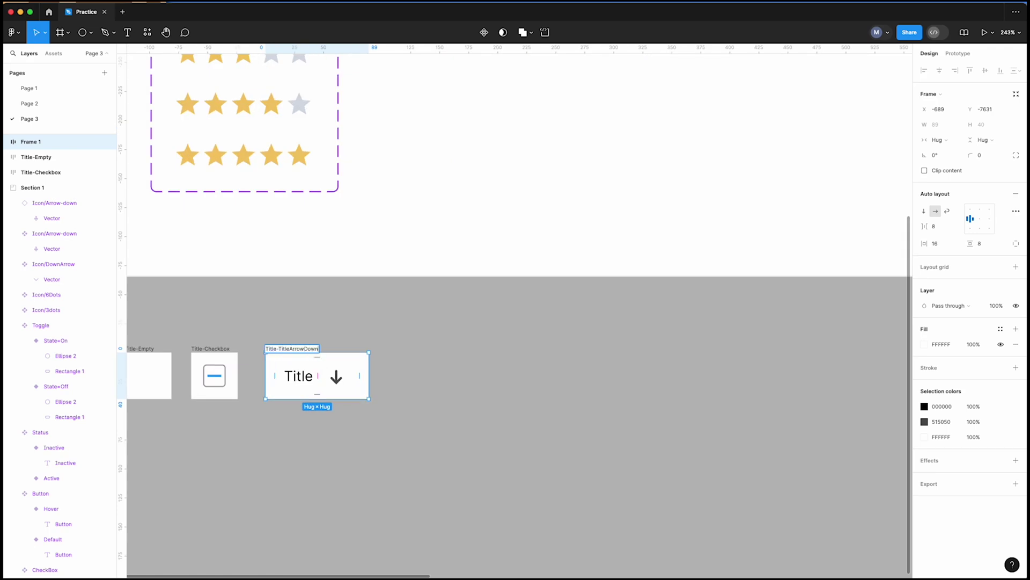
text(n)
click(333, 342)
scroll(334, 343, down, 5)
drag(827, 142, 784, 155)
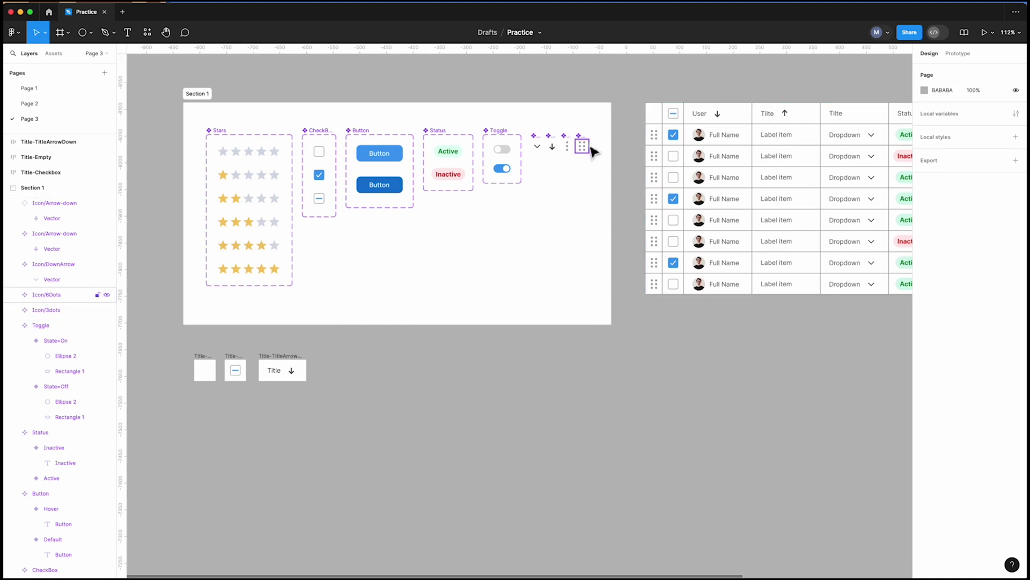
Step: Paste a copy of the arrow shape and nest it in a new small frame beside the table
scroll(590, 145, up, 5)
scroll(537, 161, up, 1)
double_click(522, 154)
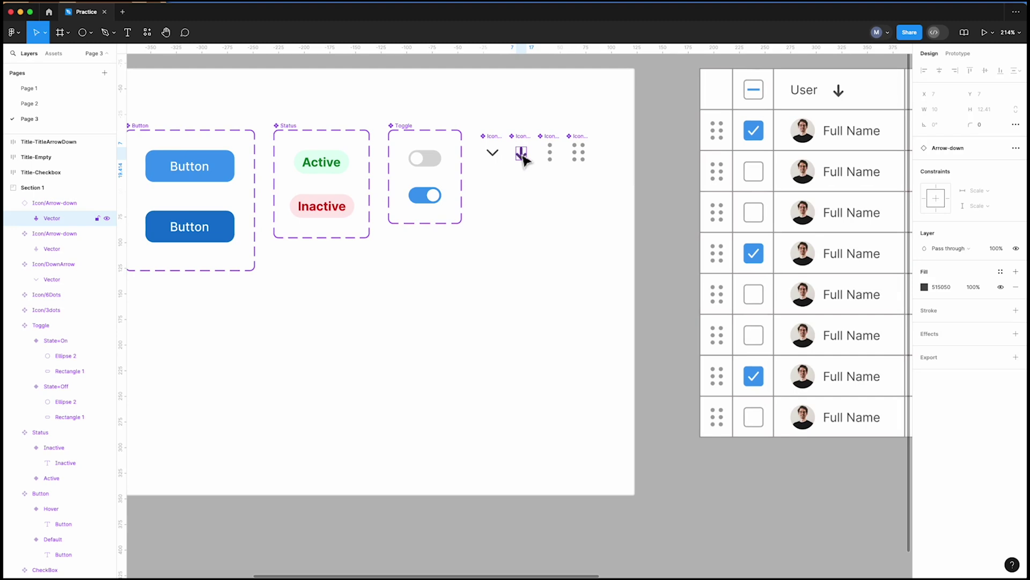
key(super+v)
drag(173, 84, 847, 218)
drag(847, 218, 539, 239)
key(f)
drag(605, 203, 631, 227)
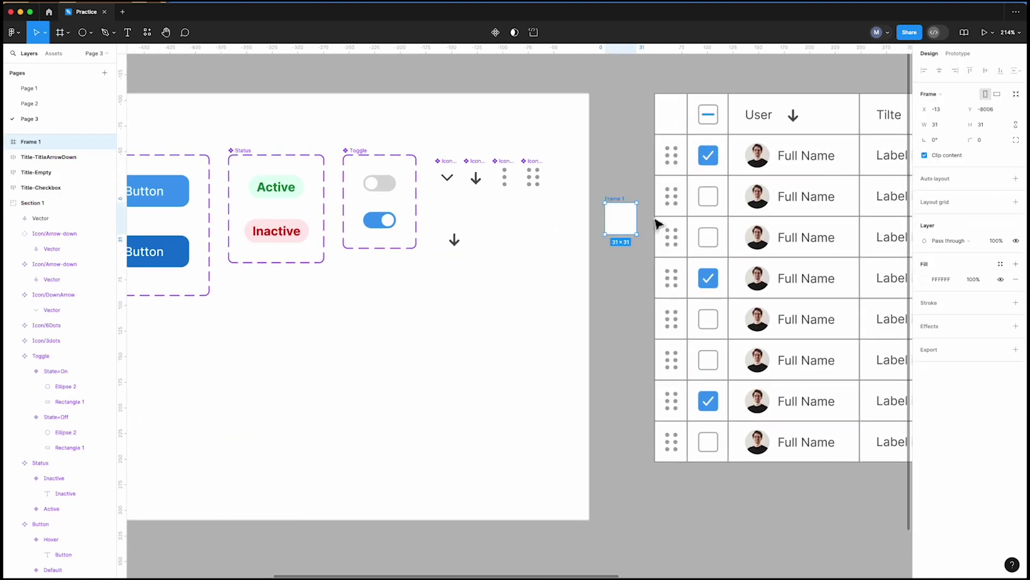
drag(458, 241, 591, 256)
Step: Remove the frame's fill, rotate the arrow to point up, and make the frame a component
click(615, 199)
click(1015, 279)
click(621, 217)
click(615, 198)
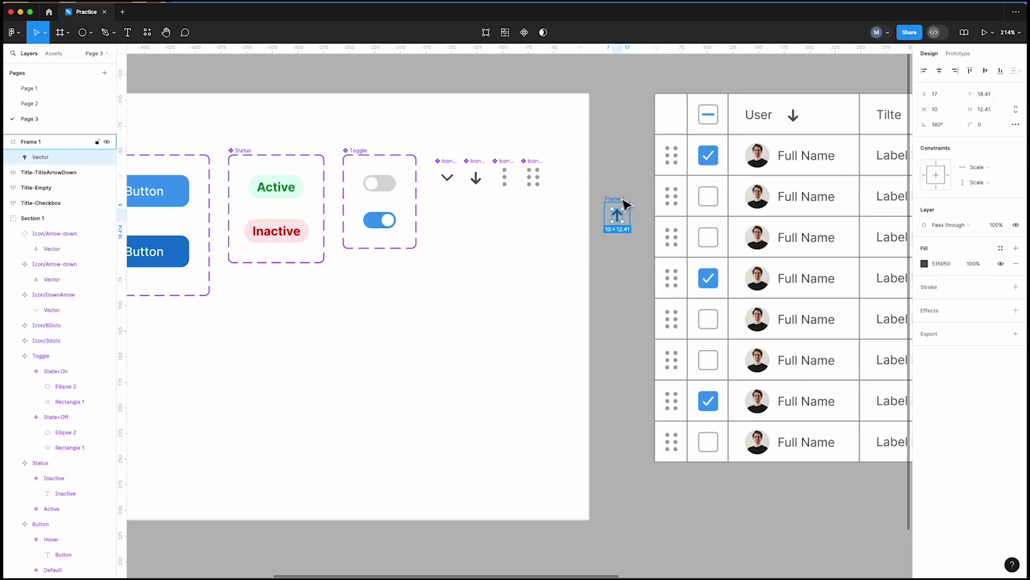
click(495, 33)
Step: Name it Icon/Arrow-up, place it at the end of the icon row, and duplicate Title-TitleArrowDown
drag(617, 204, 475, 203)
scroll(472, 203, up, 5)
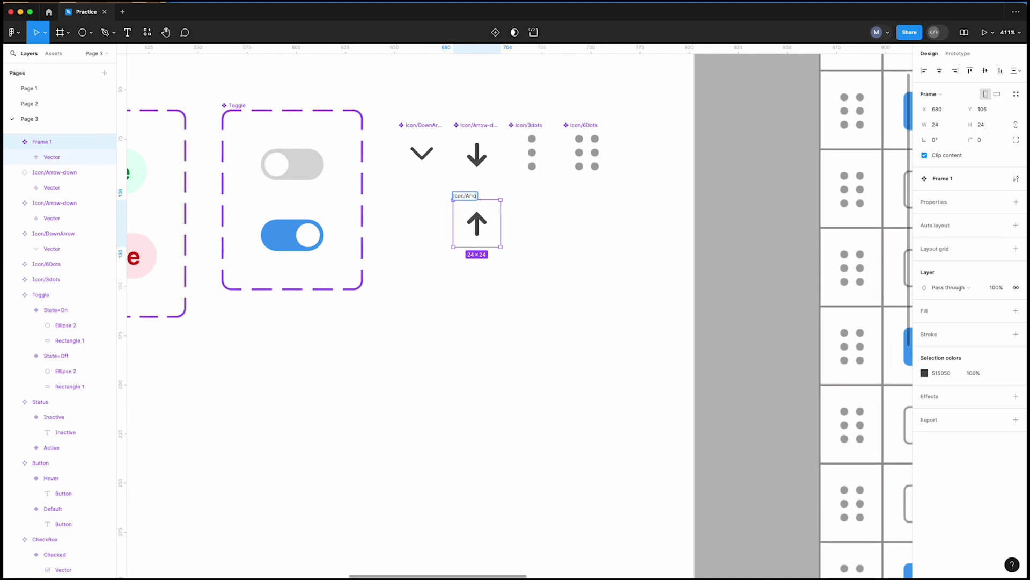
click(517, 206)
drag(485, 202, 642, 131)
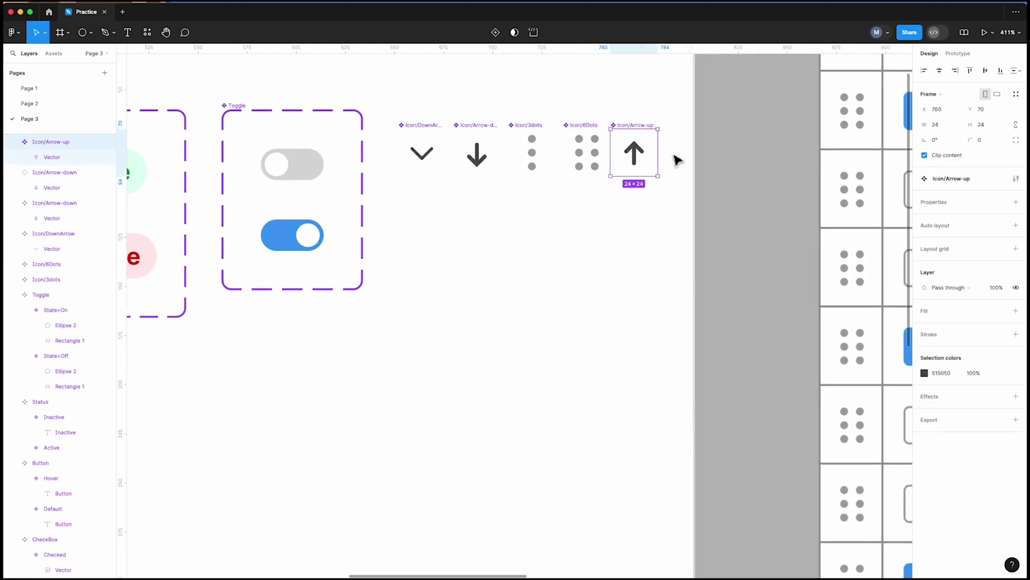
scroll(697, 173, down, 5)
click(286, 444)
drag(286, 444, 359, 437)
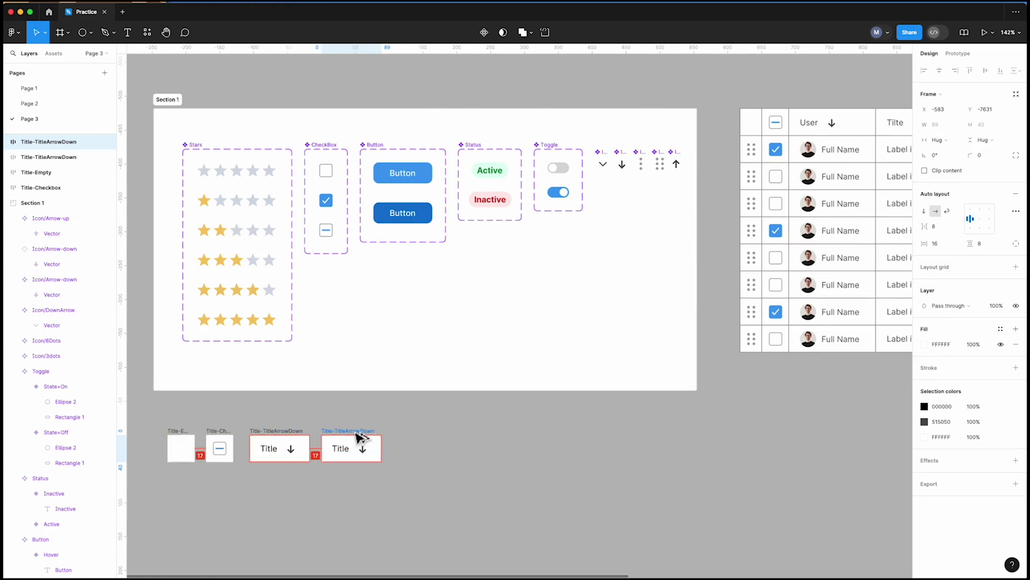
Step: Swap the copied cell's down arrow for an Icon/Arrow-up instance and rename it Title-TitleArrowUp
click(641, 262)
drag(676, 163, 365, 454)
click(390, 451)
key(Delete)
click(380, 458)
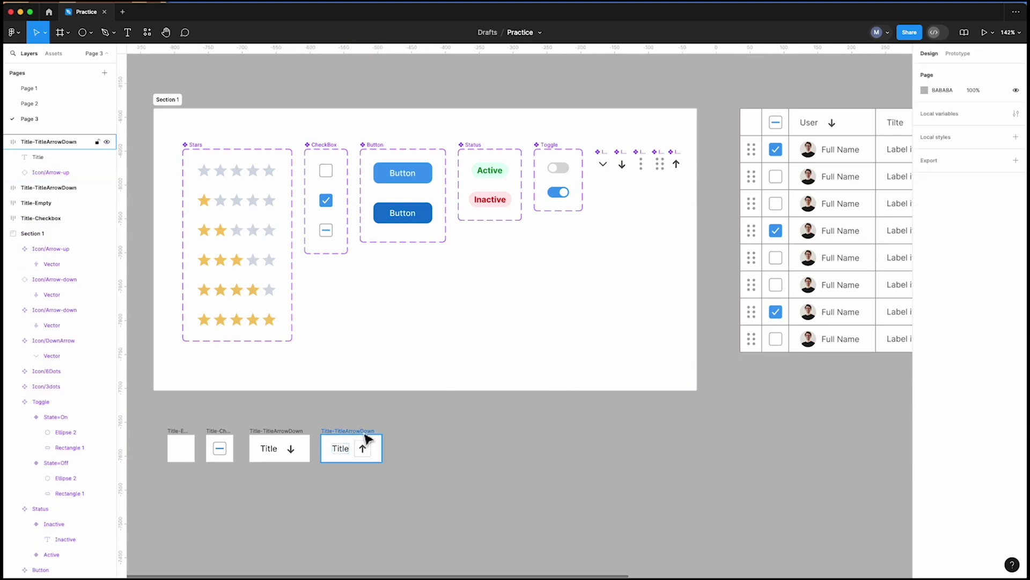
double_click(368, 431)
drag(365, 432, 374, 434)
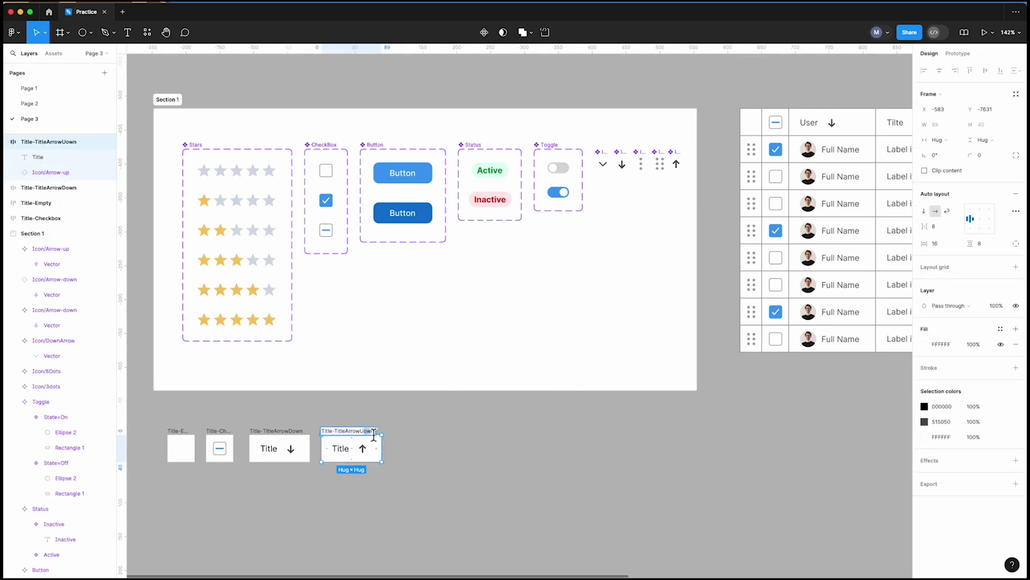
click(417, 433)
Step: Duplicate Title-TitleArrowUp and delete its arrow, leaving a title-only cell
scroll(308, 414, down, 3)
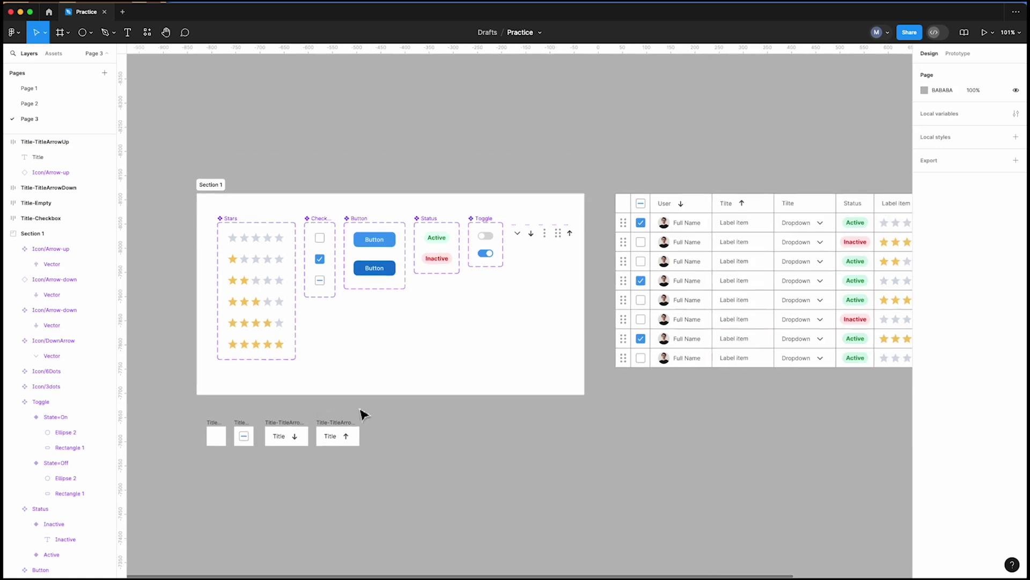
drag(448, 414, 425, 415)
scroll(424, 416, right, 2)
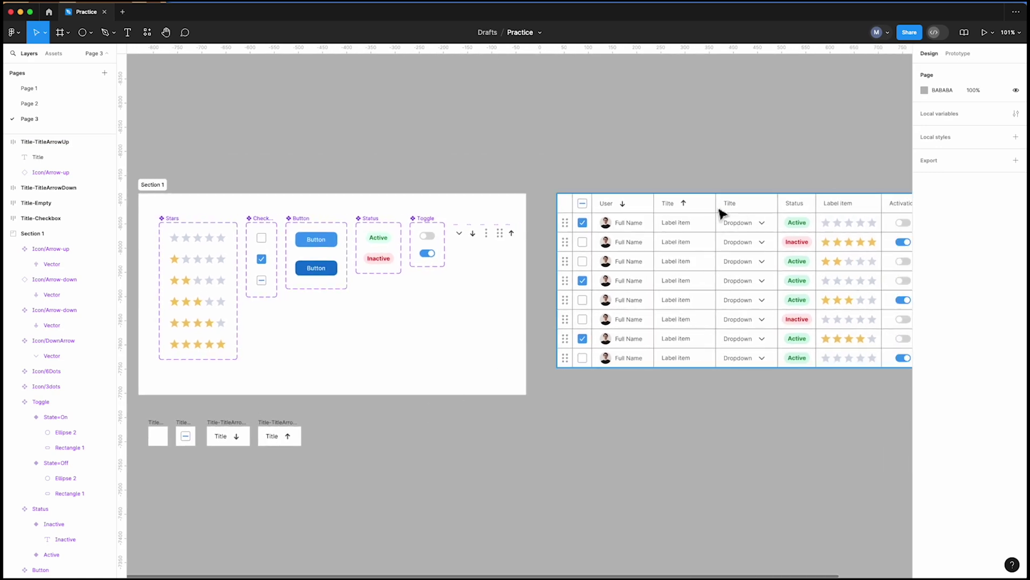
alt+drag(288, 422, 339, 428)
double_click(343, 439)
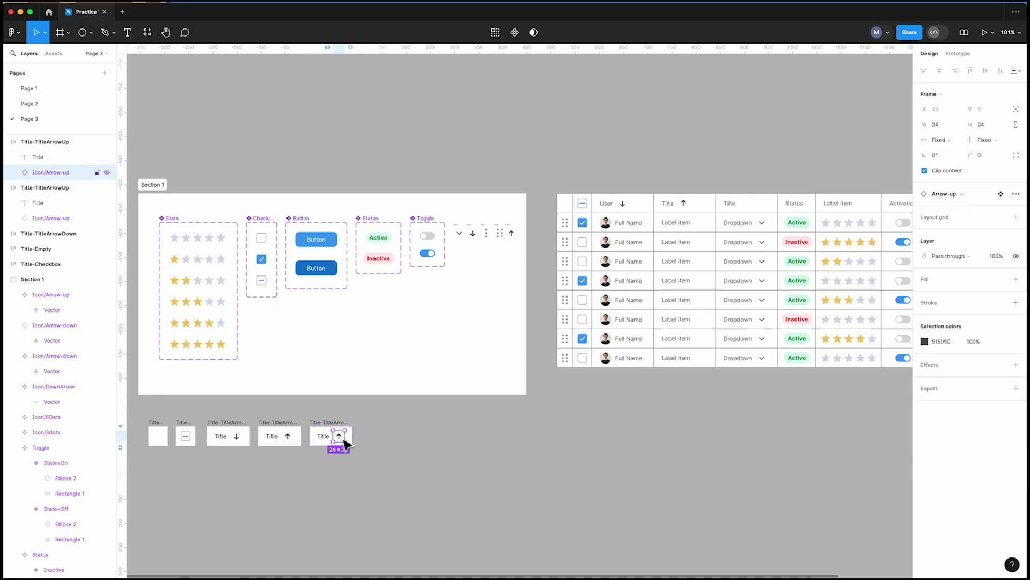
key(Delete)
click(332, 434)
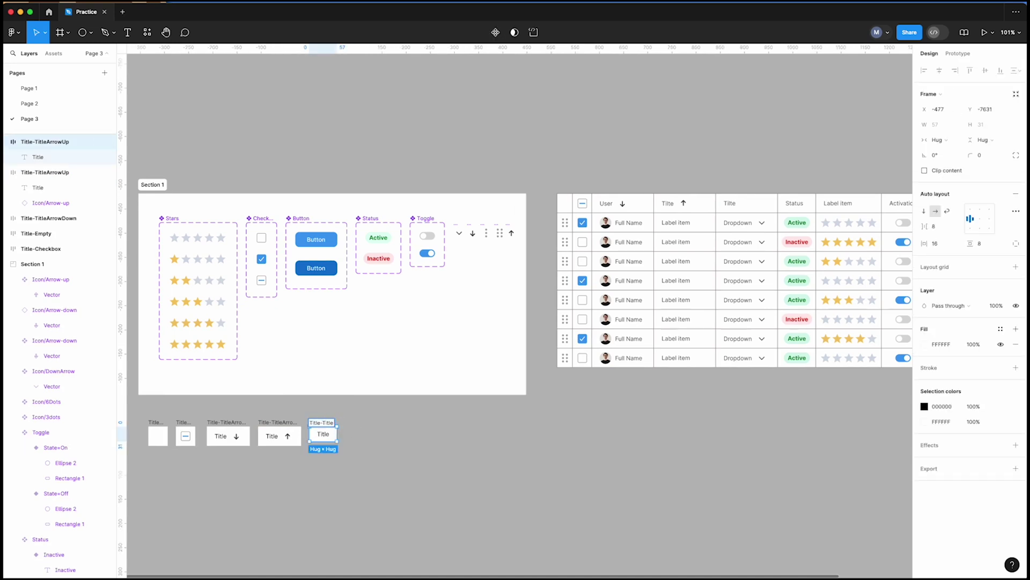
Step: Give Title-Title vertical padding 12 and bottom padding 13, making it 57 × 40
scroll(306, 456, up, 5)
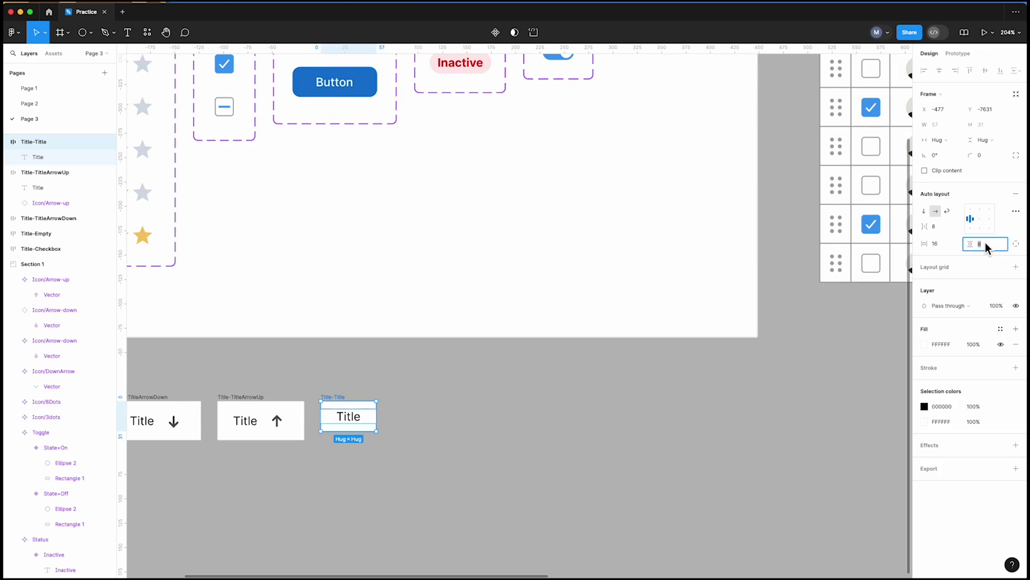
text(12)
key(Return)
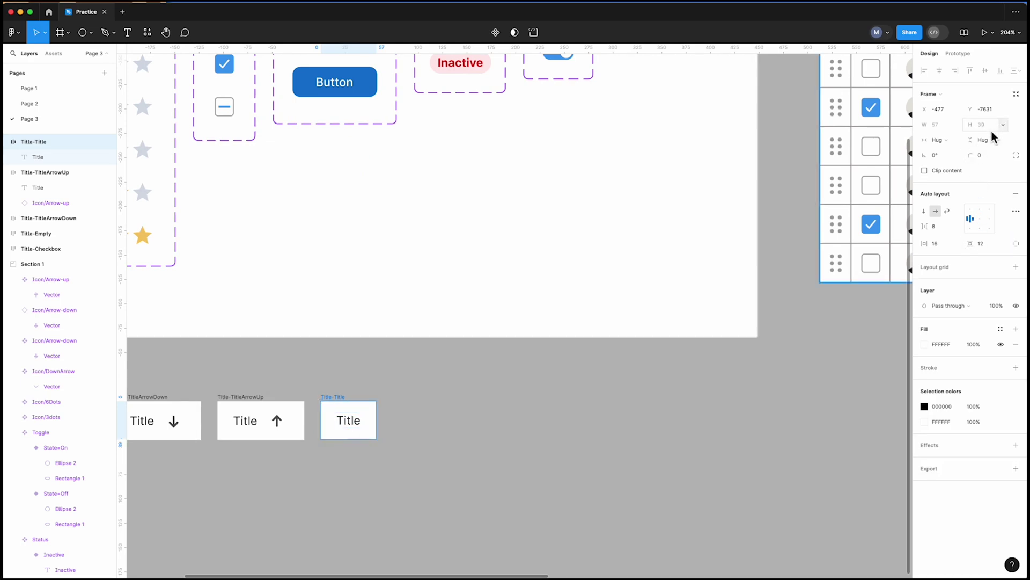
click(1015, 244)
click(988, 263)
text(13)
key(Return)
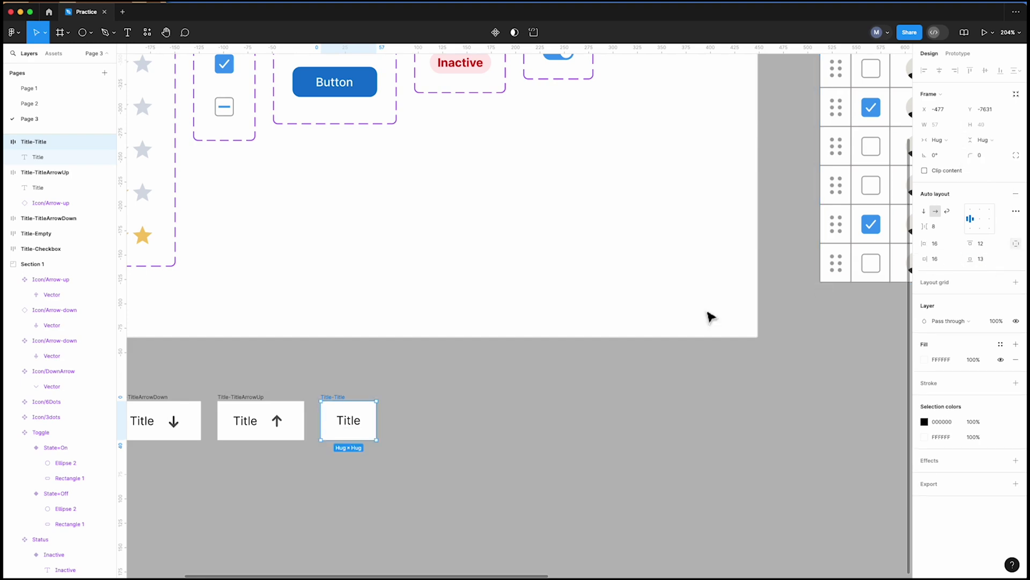
click(371, 383)
click(345, 404)
click(382, 408)
key(shift+1)
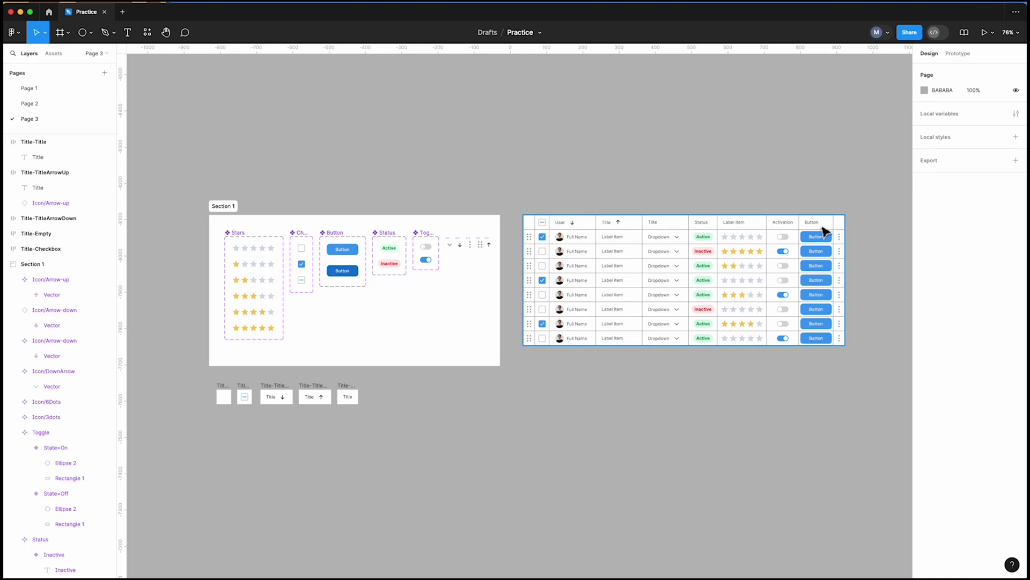
Step: Combine the five header cells into a 5-variant component set named Title
scroll(330, 440, up, 3)
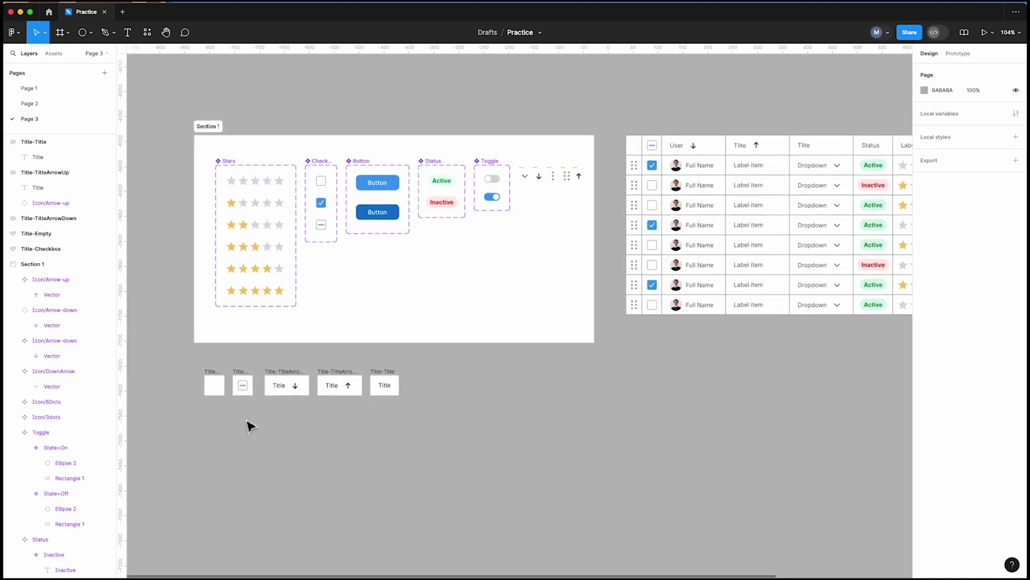
scroll(433, 371, up, 4)
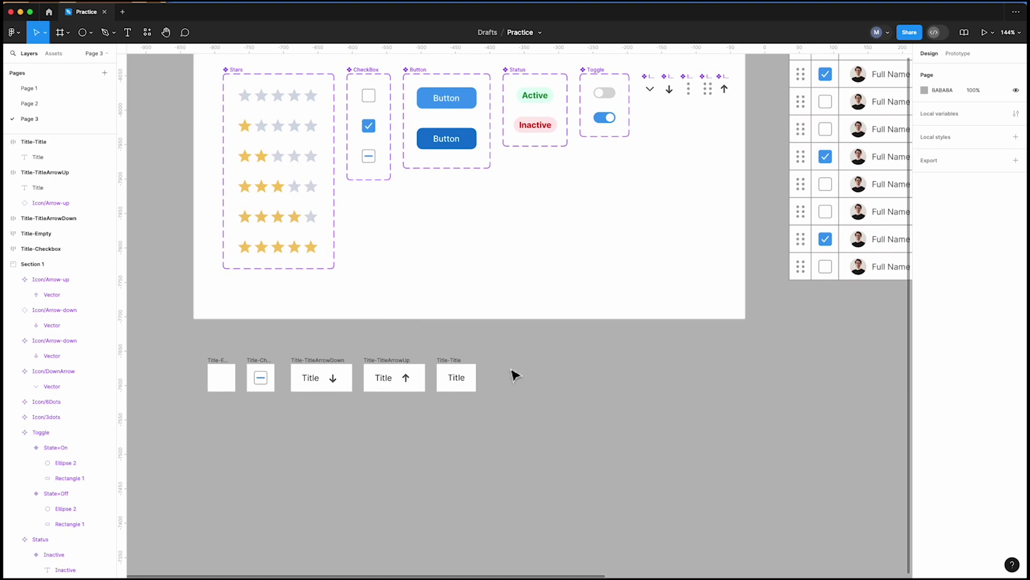
drag(525, 357, 207, 424)
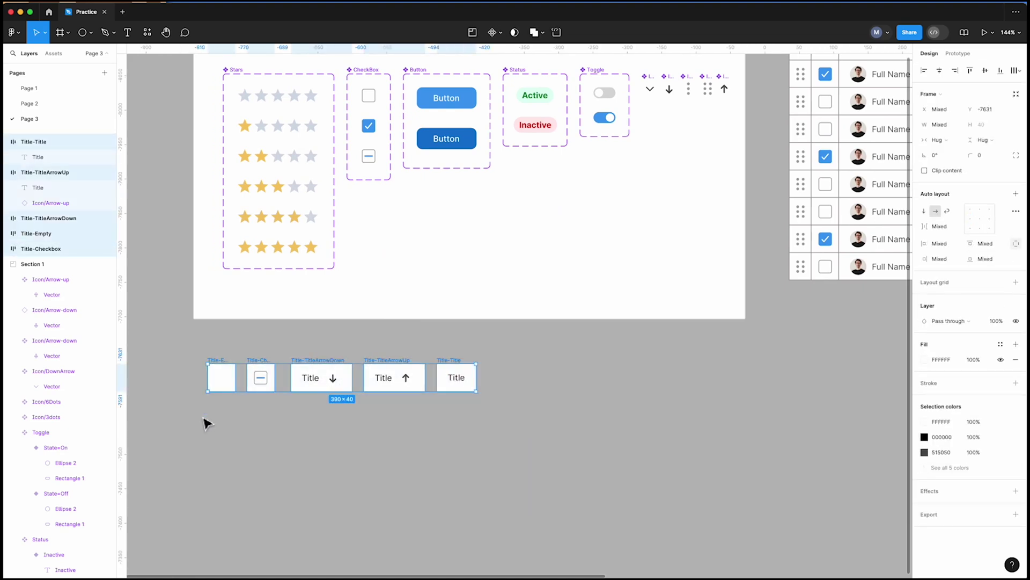
click(500, 38)
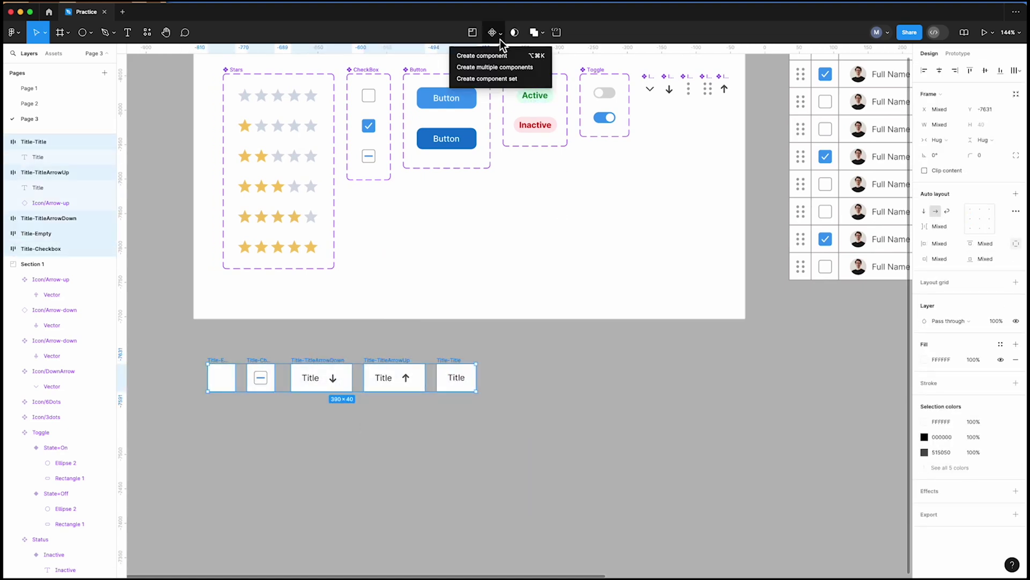
click(503, 80)
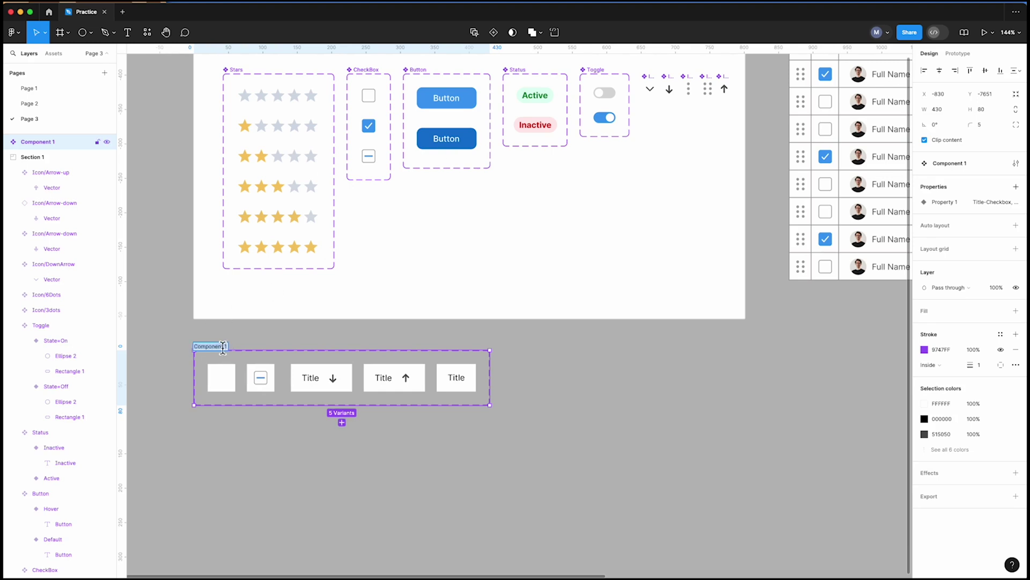
click(329, 345)
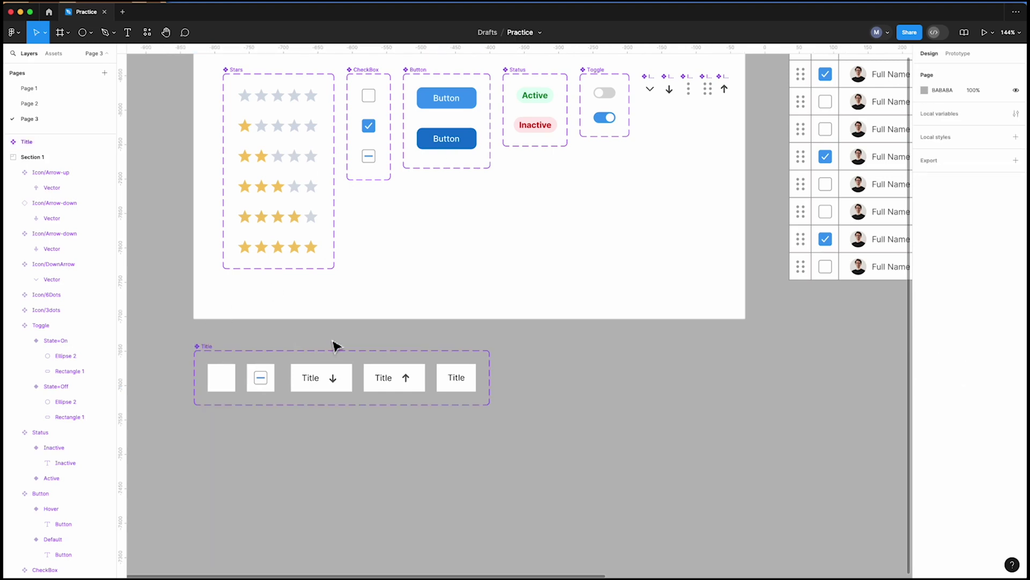
click(206, 350)
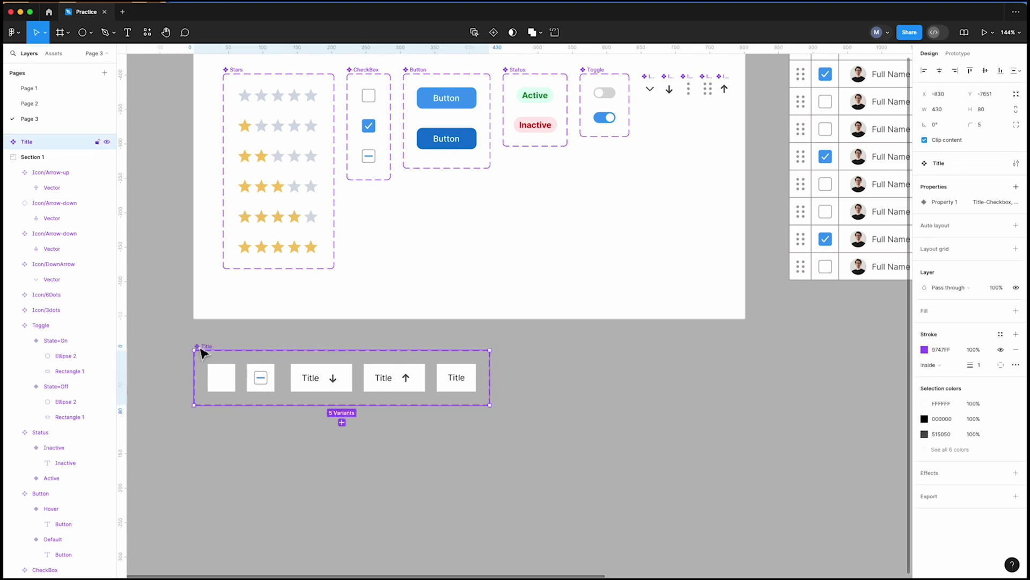
click(165, 346)
scroll(165, 346, down, 5)
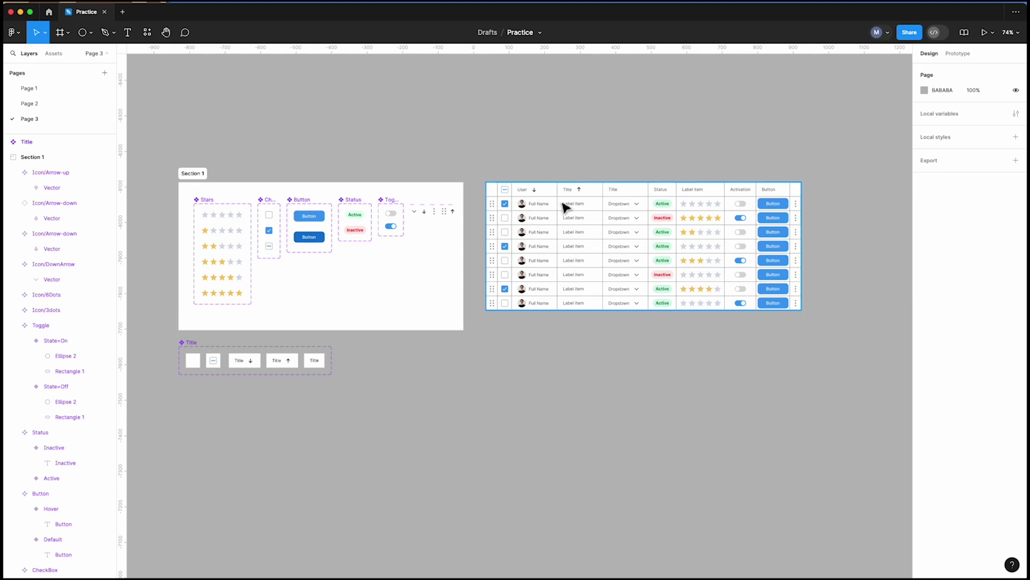
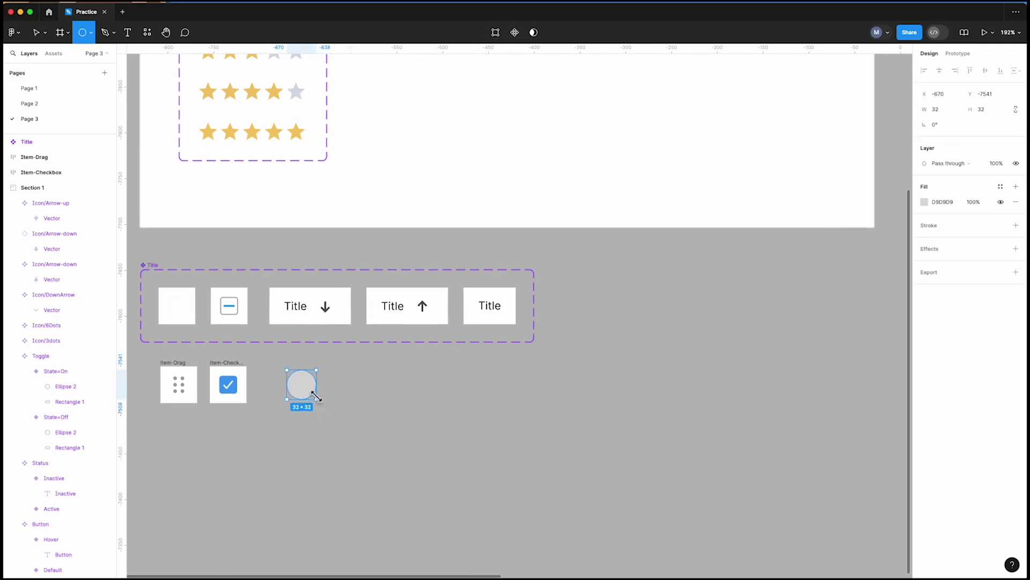
Step: Fill the circle with an 'avatar' portrait photo from the Unsplash plugin
right_click(307, 394)
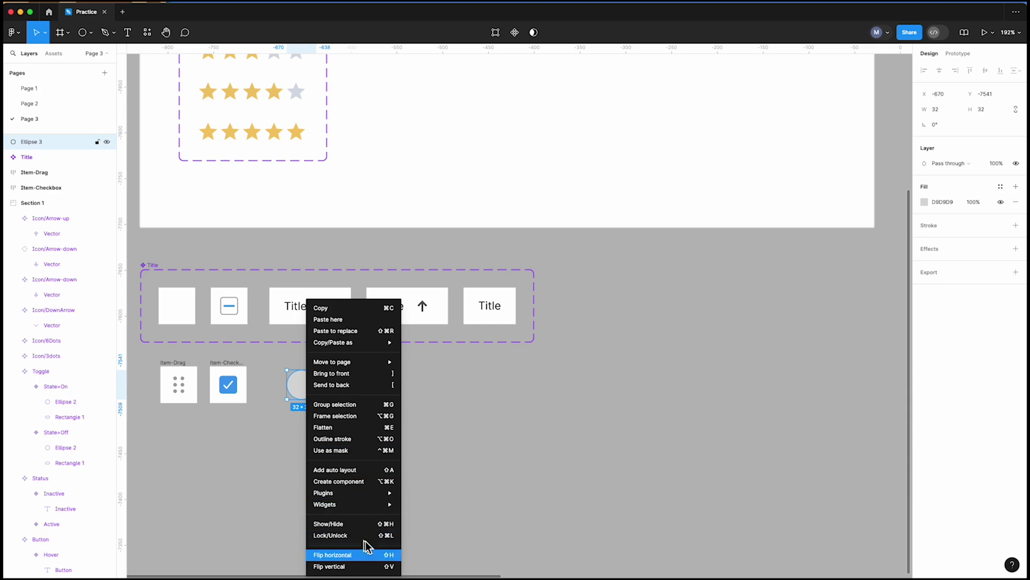
mouse_move(370, 507)
click(429, 491)
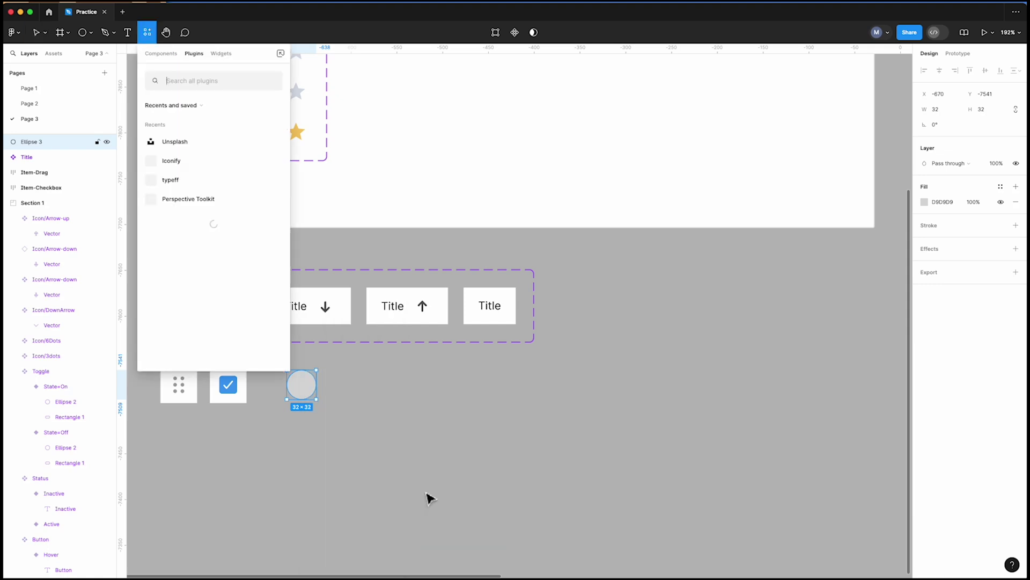
click(184, 146)
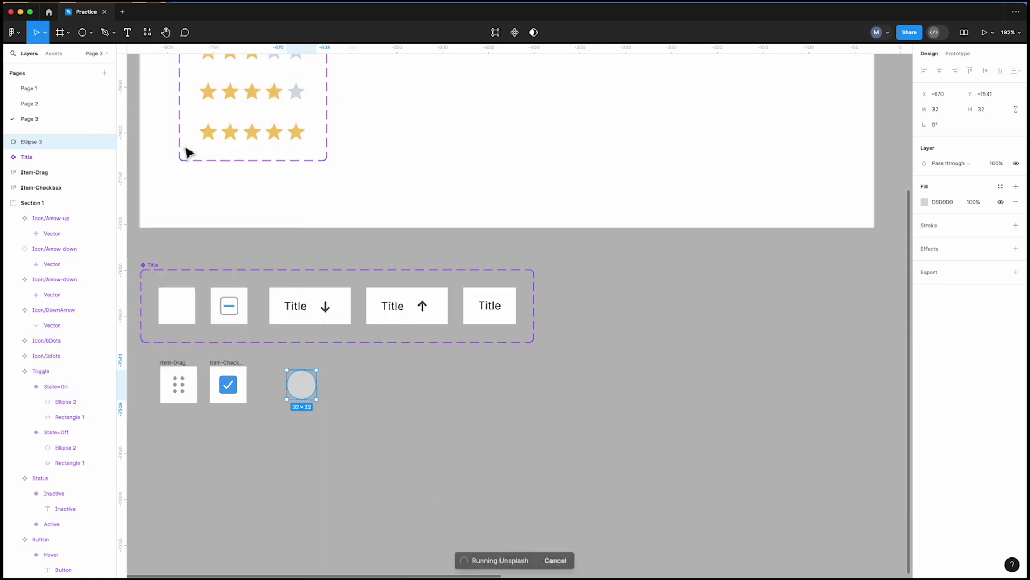
click(491, 215)
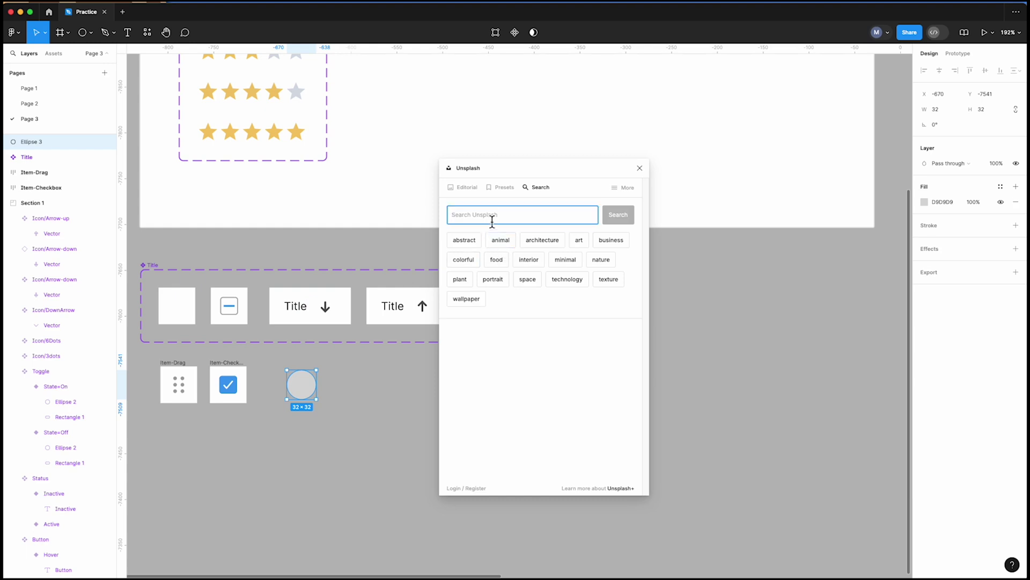
text(avatar)
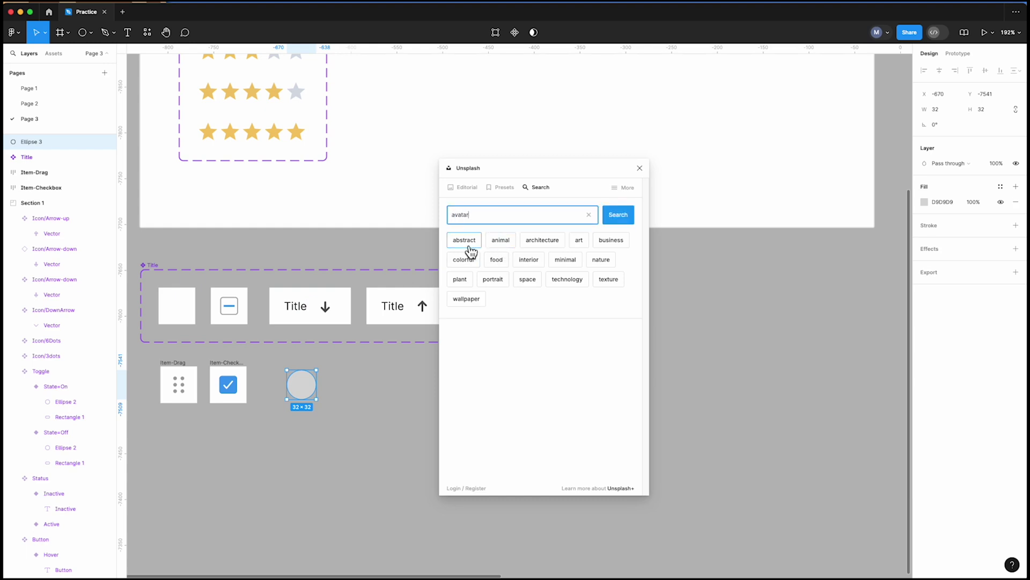
click(627, 219)
scroll(591, 332, down, 5)
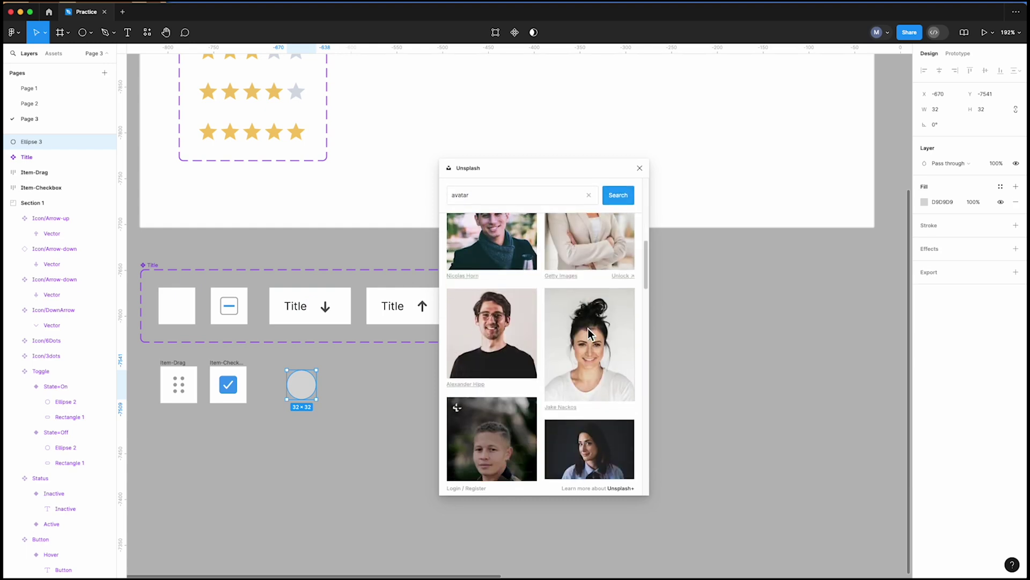
click(511, 339)
click(640, 168)
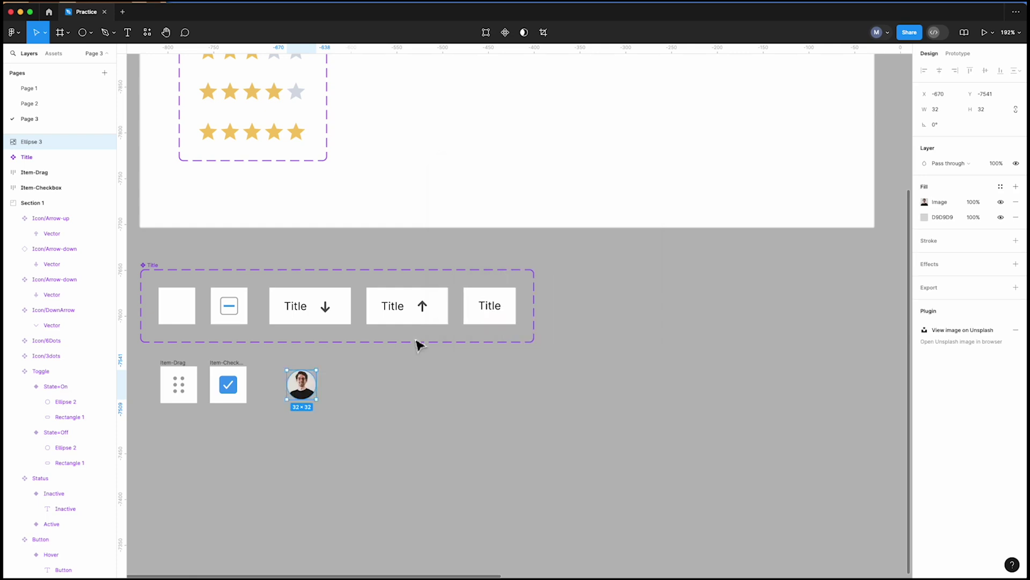
scroll(343, 348, down, 4)
scroll(327, 379, up, 7)
Step: Add 'Full Name' text beside the avatar and wrap both in auto layout with vertical padding 8
key(t)
drag(324, 360, 433, 389)
text(Full Name)
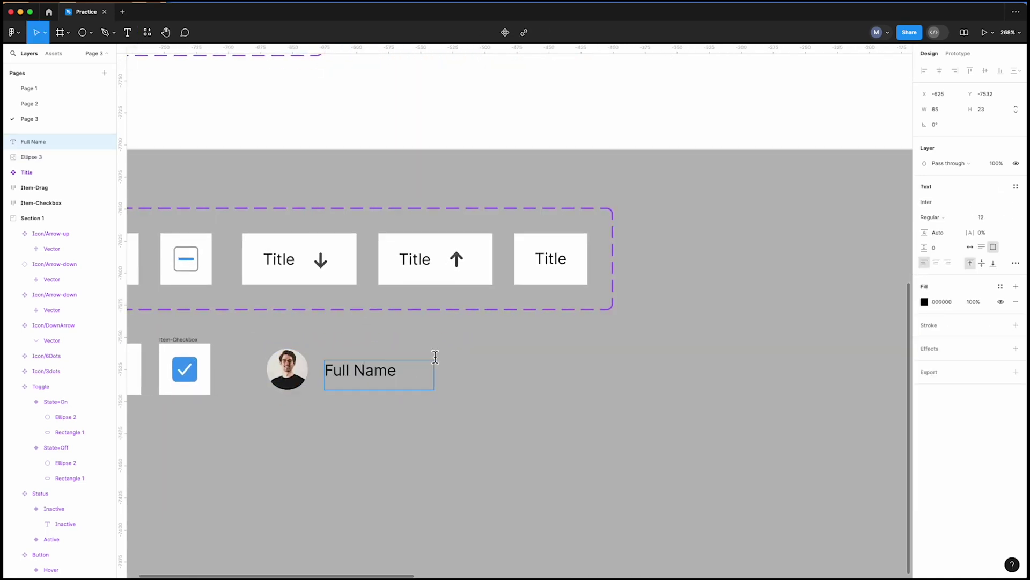
key(Escape)
shift+click(287, 369)
key(shift+a)
click(985, 244)
text(8)
key(Return)
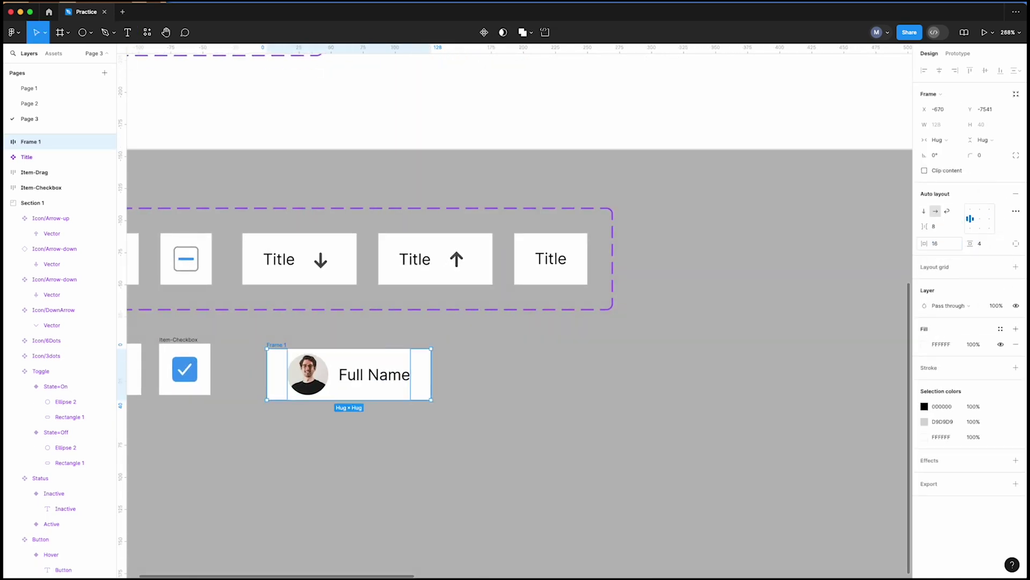
scroll(260, 349, down, 5)
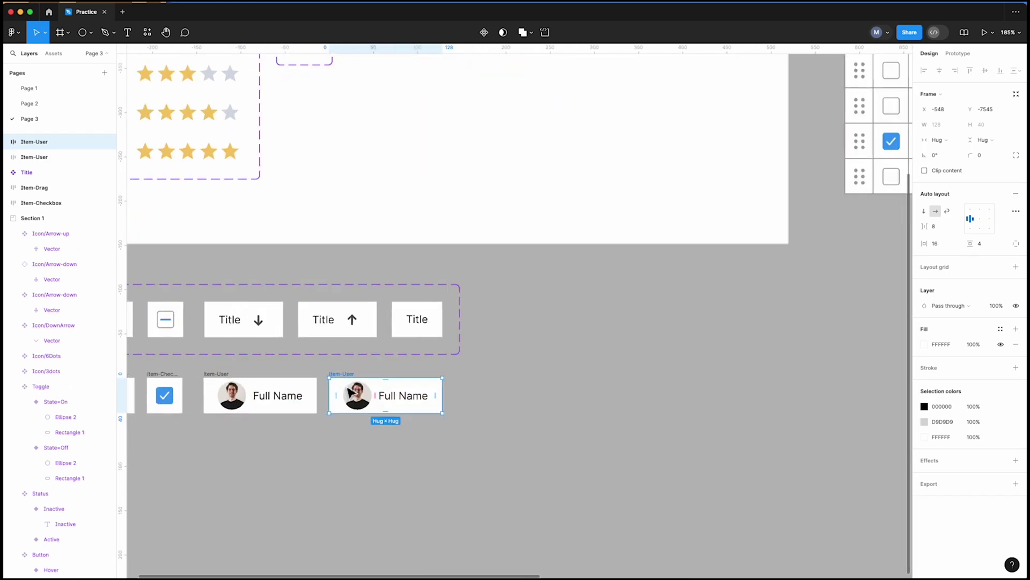
key(Delete)
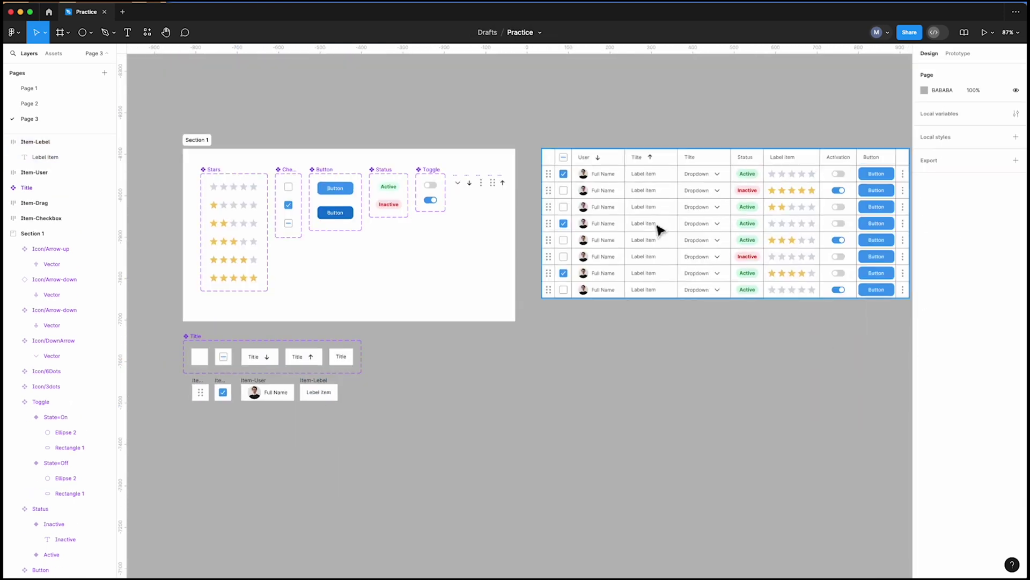
Step: Duplicate the label cell for Item-Dropdown and wrap the Active badge as Item-Status
key(ctrl+d)
click(986, 245)
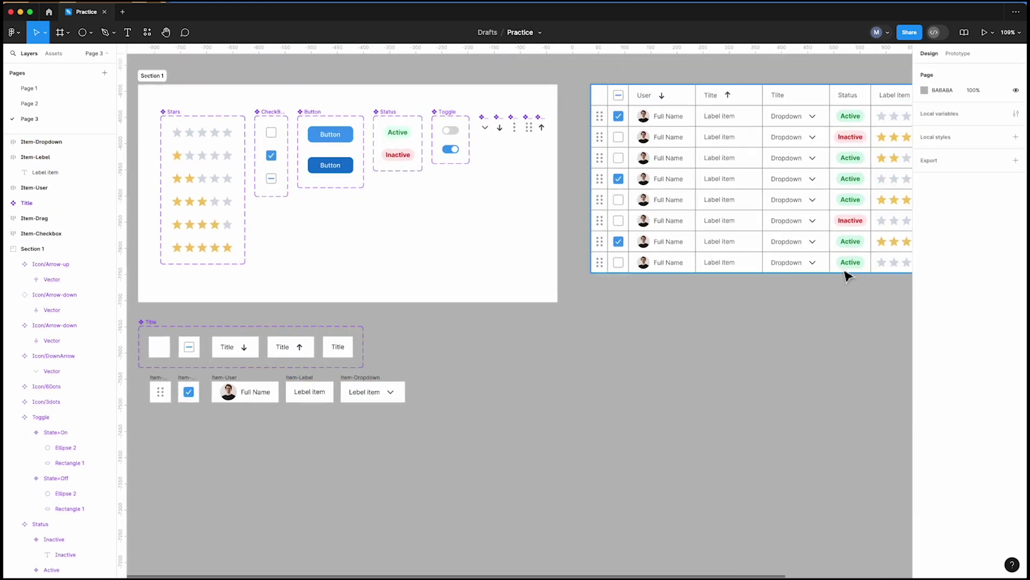
key(shift+a)
click(941, 259)
click(653, 345)
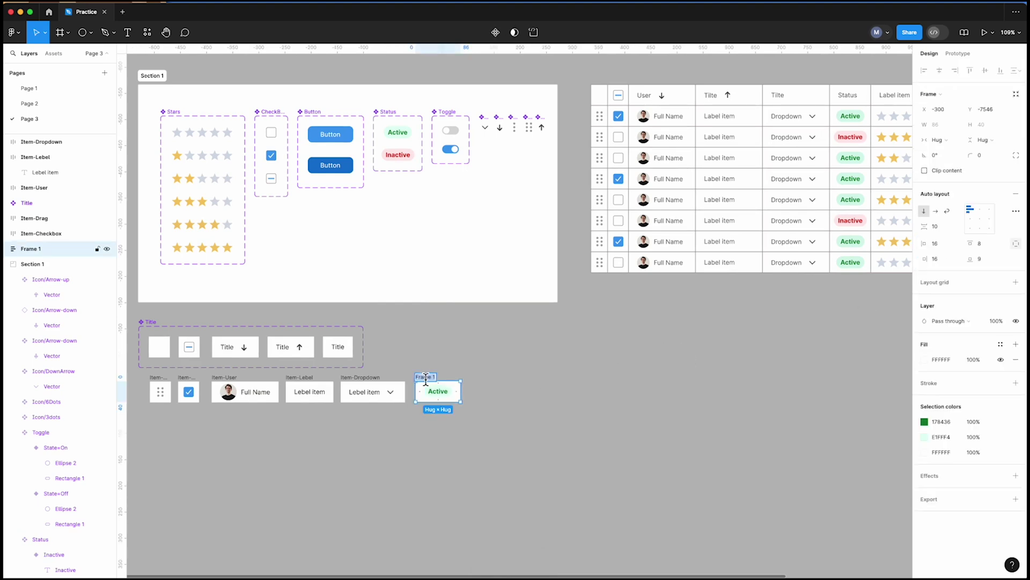
key(Escape)
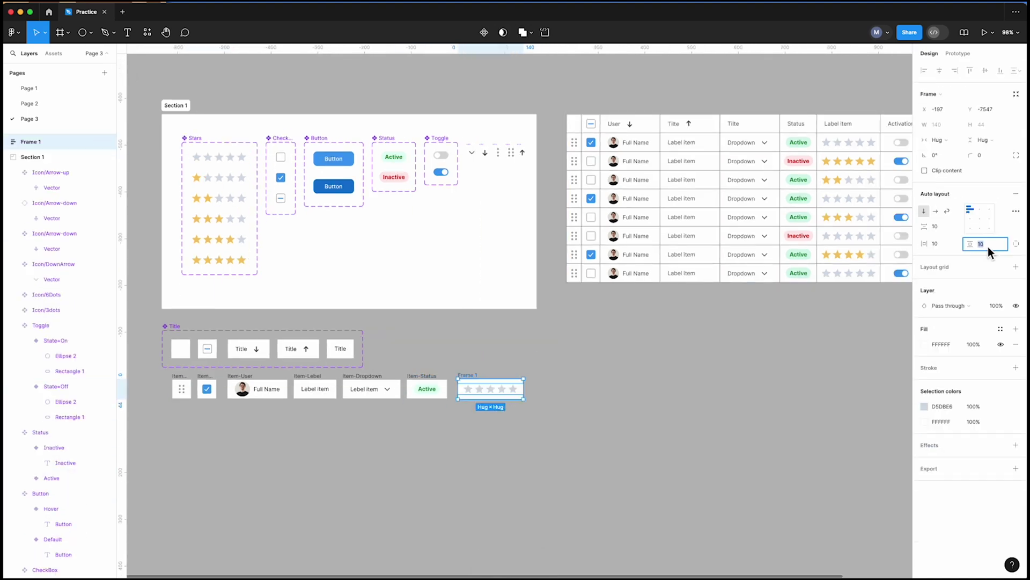
Step: Adjust the Item-Stars padding and name the Item-Toggle and Item-Button cells
click(989, 248)
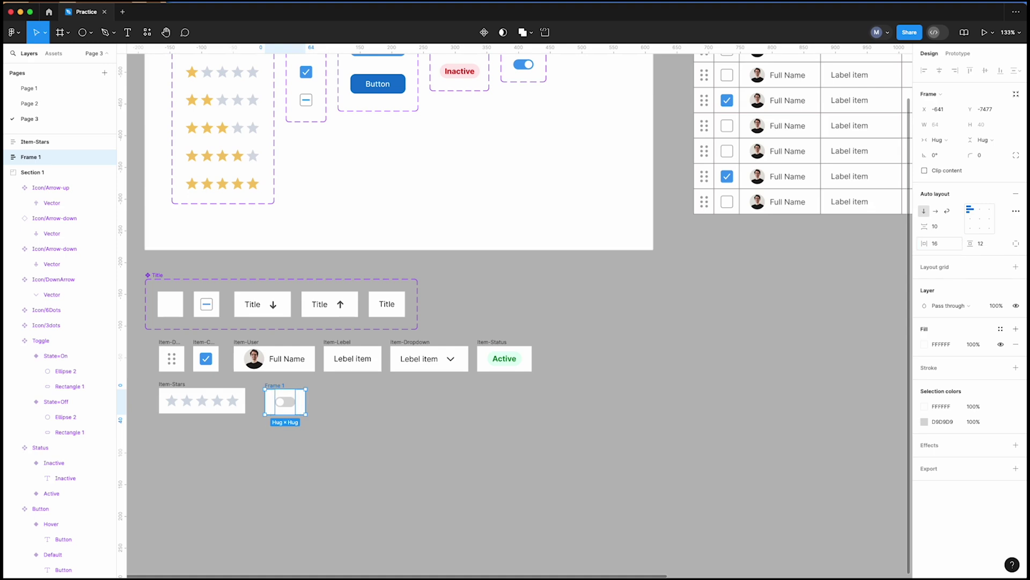
text(Item-Toggle)
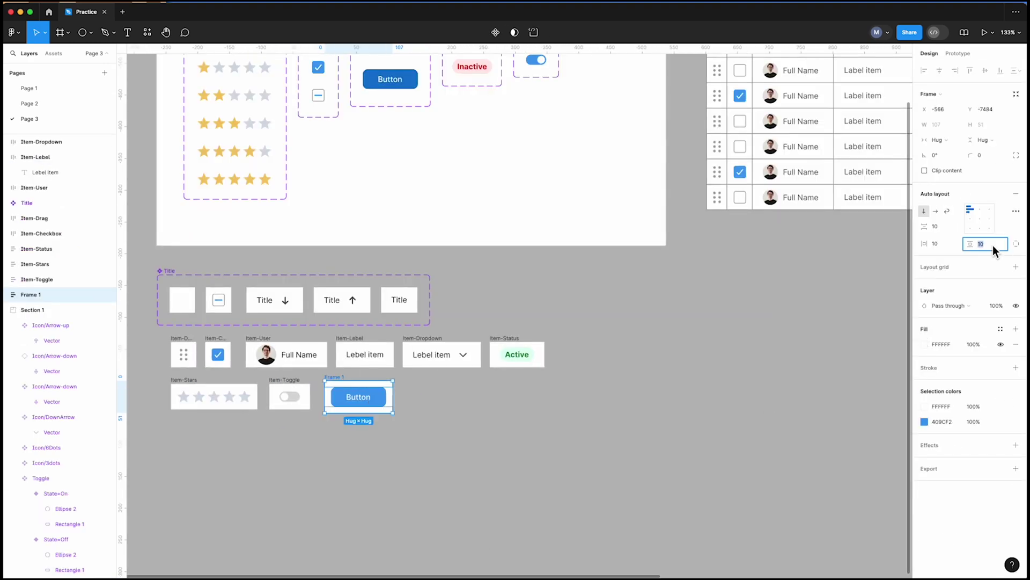
text(Item-Button)
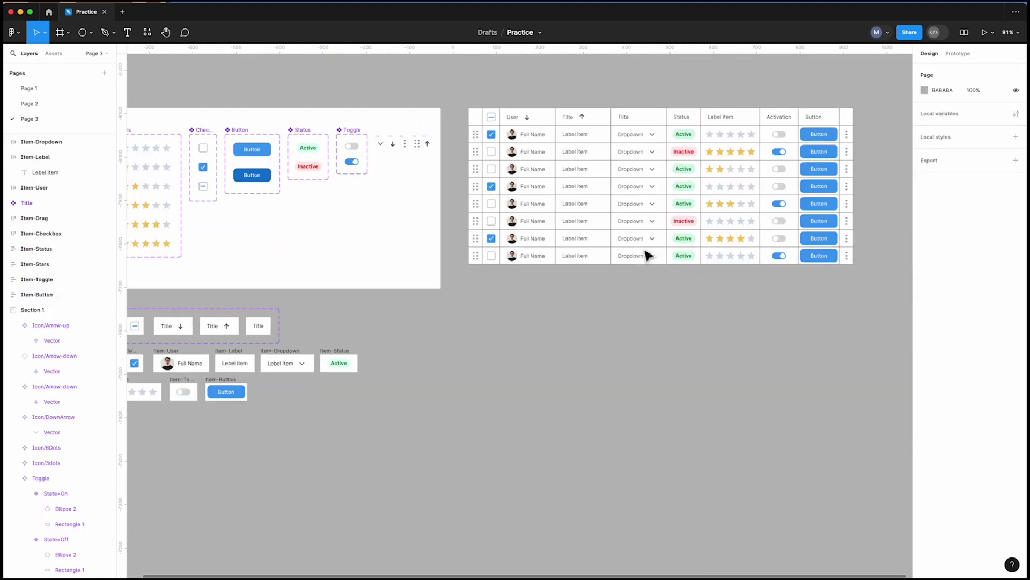
Step: Wrap the three-dots icon in its own auto layout frame
drag(446, 281, 573, 278)
drag(533, 144, 403, 398)
click(554, 226)
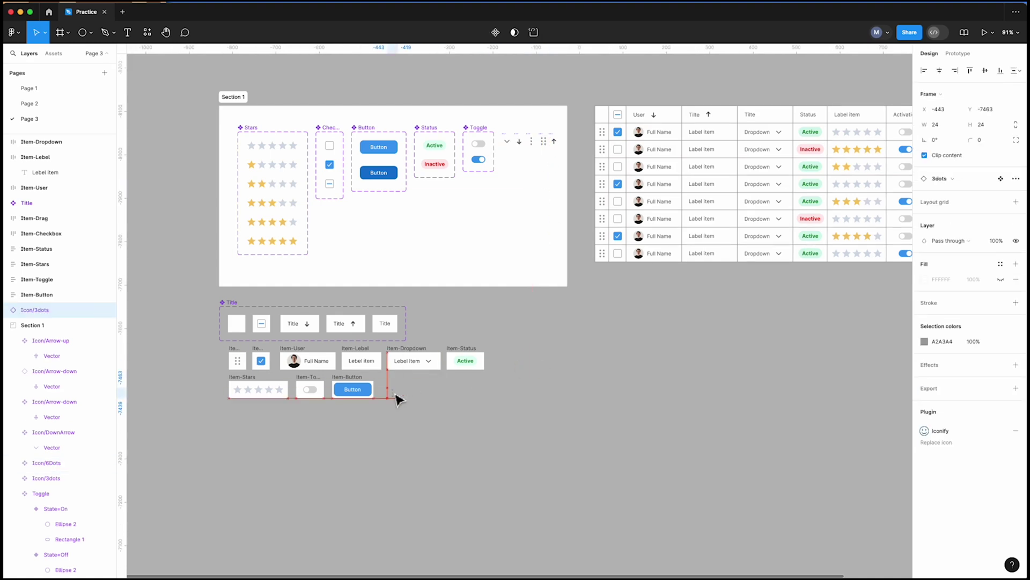
key(shift+a)
scroll(425, 409, right, 3)
scroll(451, 345, up, 5)
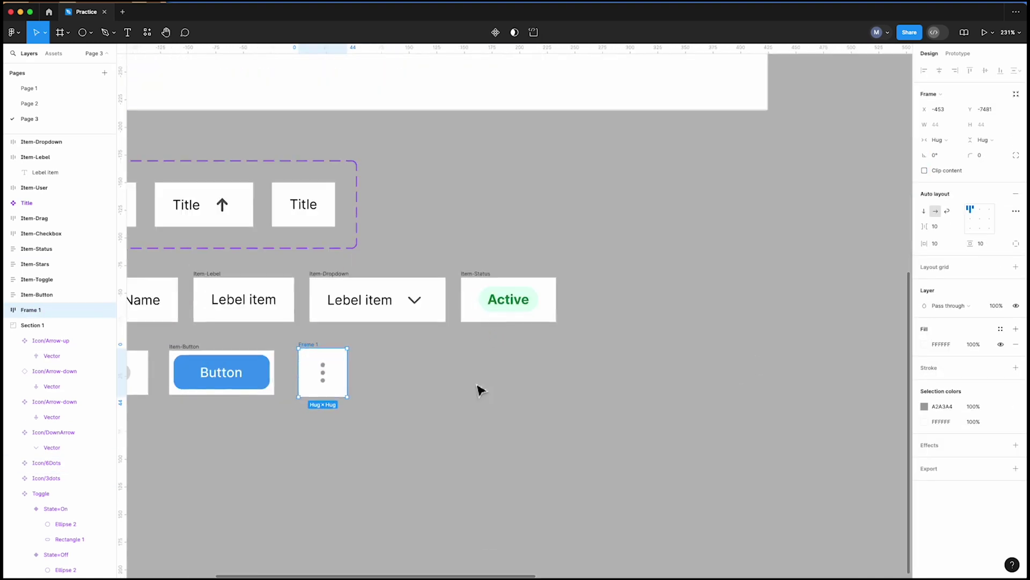
Step: Give the menu cell padding 8 vertical and 4 horizontal, name it Item-Menu, and select all ten cells
text(8)
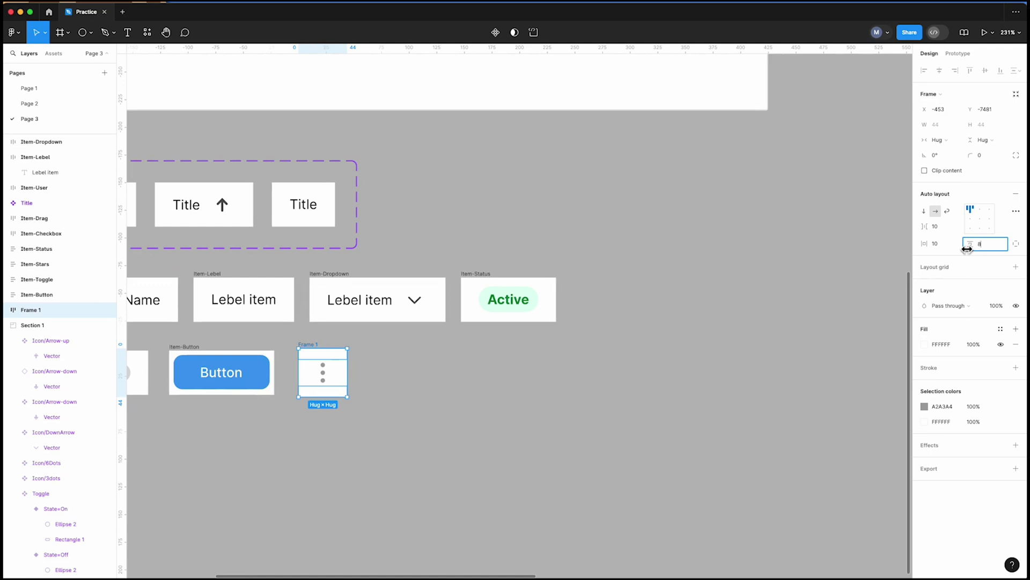
click(950, 246)
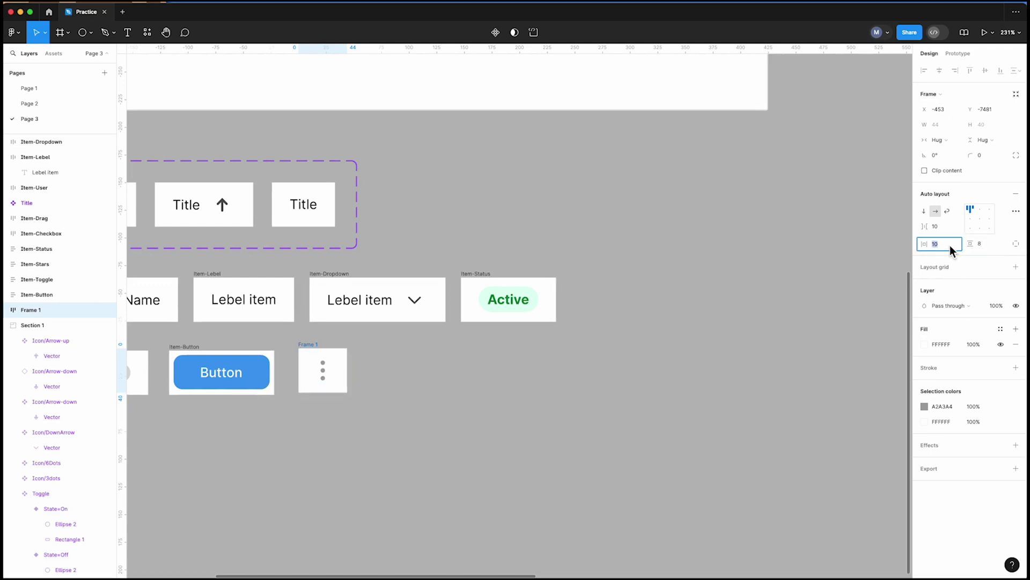
text(4)
key(Return)
click(558, 392)
click(315, 350)
double_click(314, 346)
text(Item-Menu)
click(381, 368)
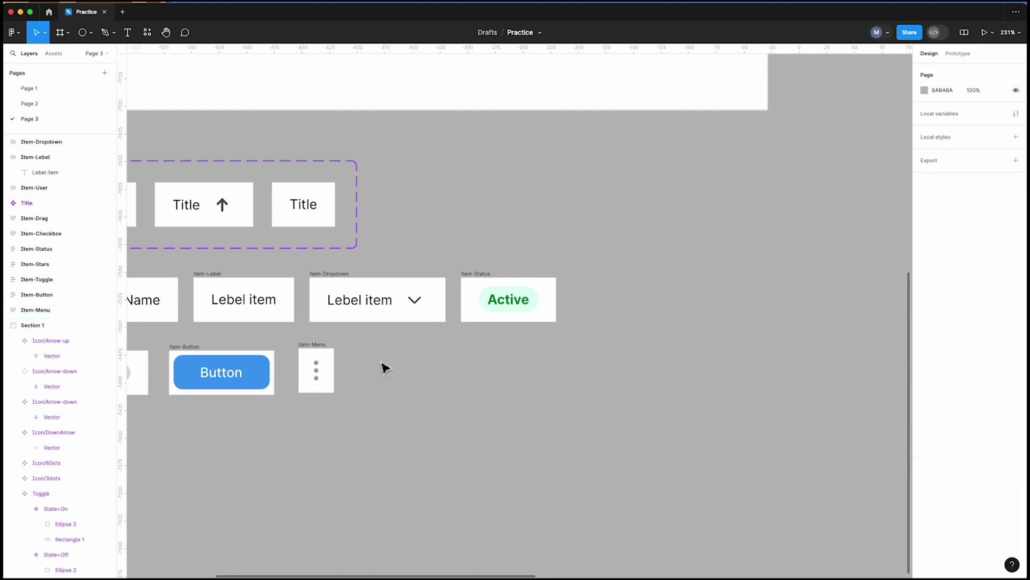
scroll(476, 373, down, 5)
drag(182, 317, 527, 408)
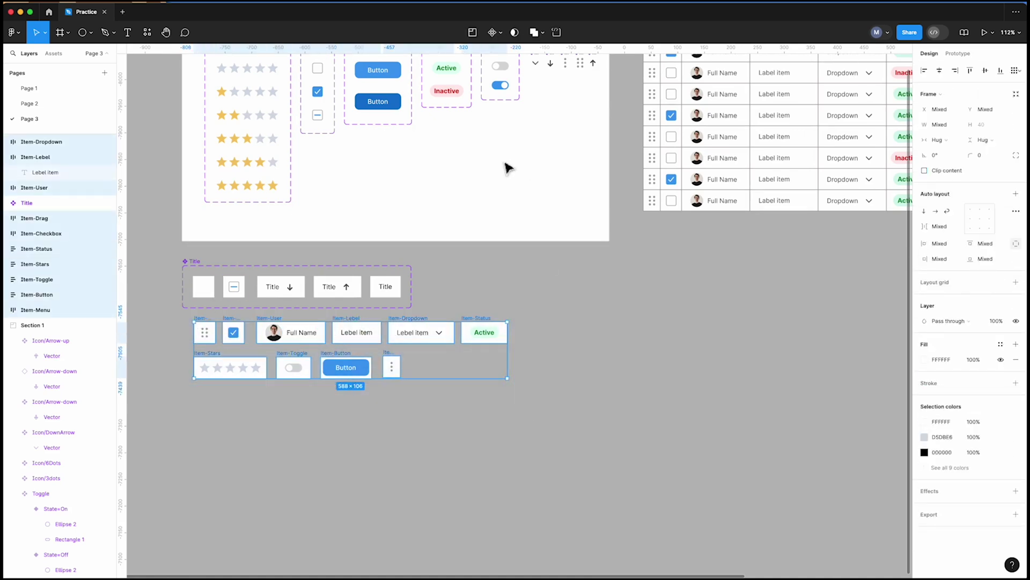
Step: Turn the ten selected item frames into a component set and rename it Item
click(500, 32)
click(503, 81)
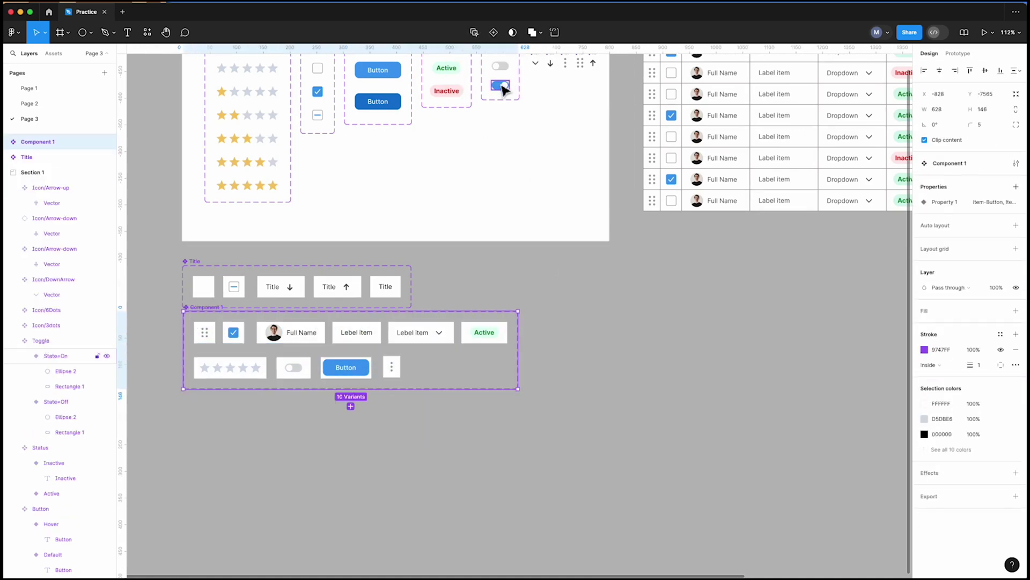
scroll(200, 322, up, 5)
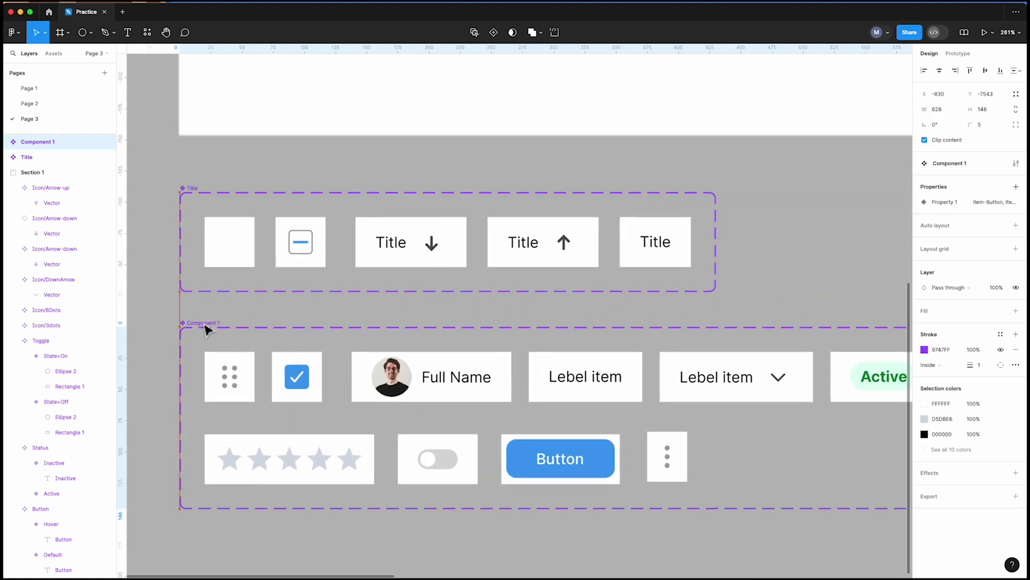
double_click(205, 324)
key(BackSpace)
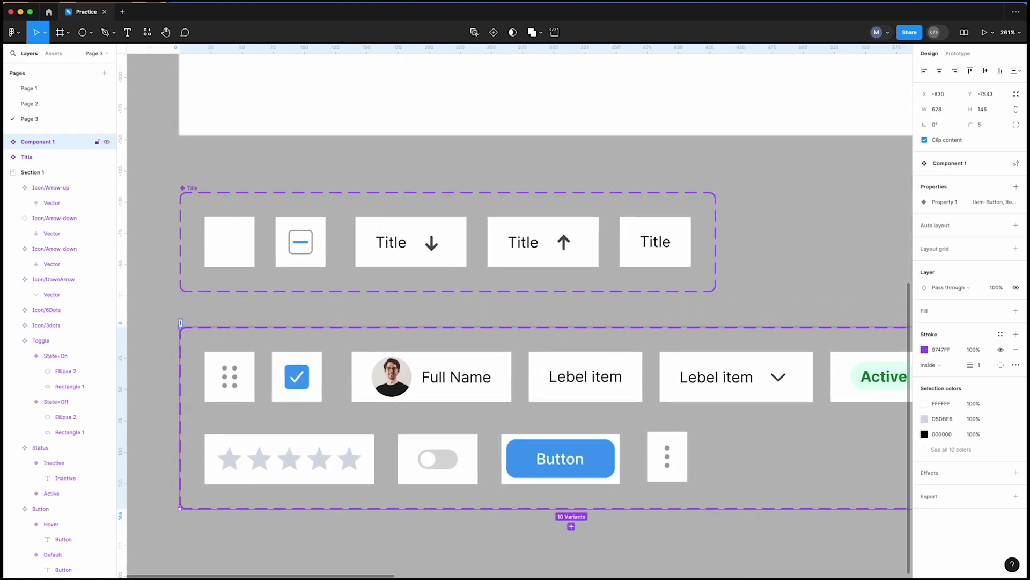
text(Item)
click(149, 312)
scroll(154, 295, down, 5)
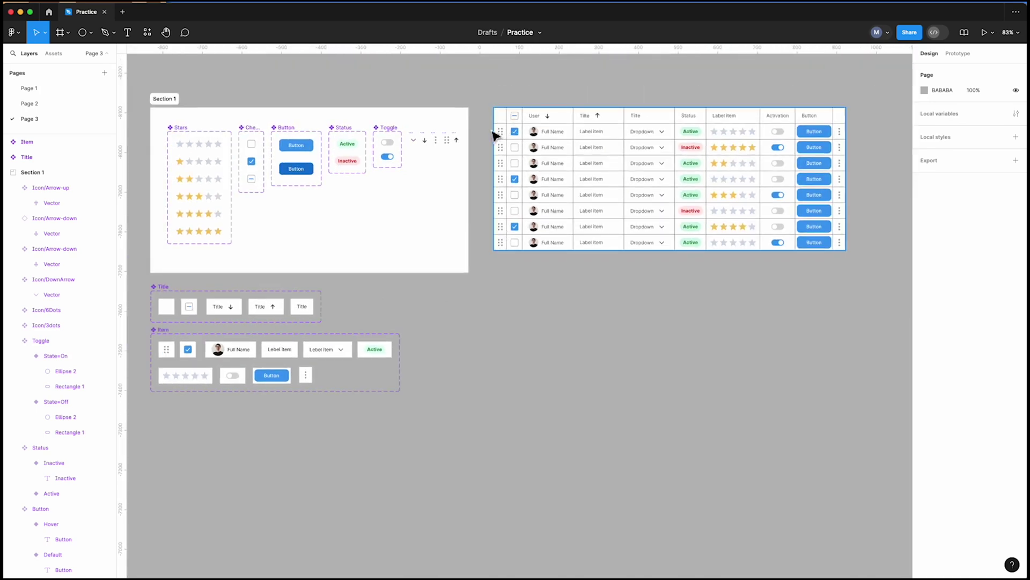
Step: Place an empty Title header instance with an Item-Drag instance beneath it beside the table
scroll(368, 221, up, 2)
scroll(434, 245, up, 1)
scroll(414, 250, up, 1)
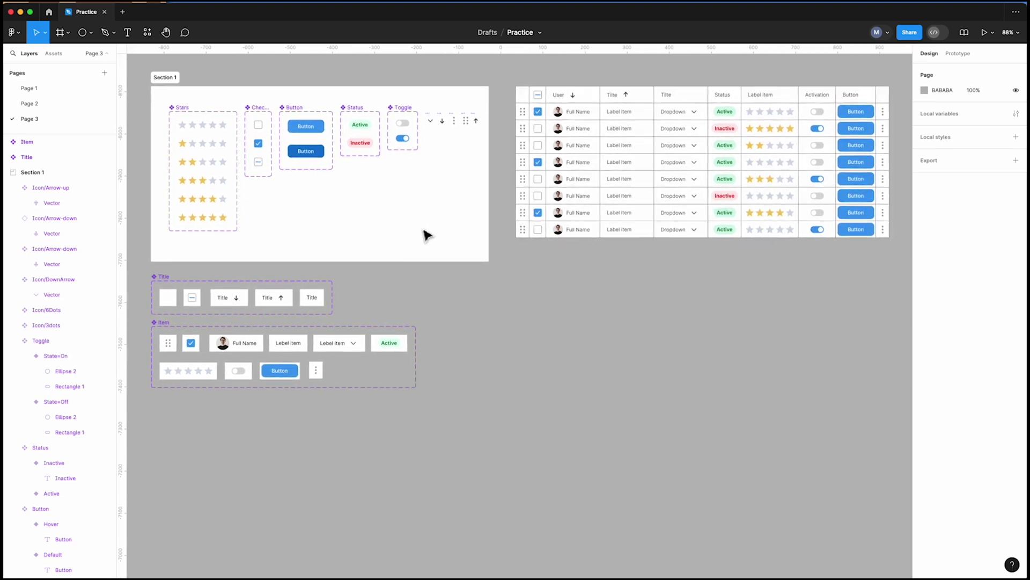
click(173, 303)
drag(175, 307, 529, 300)
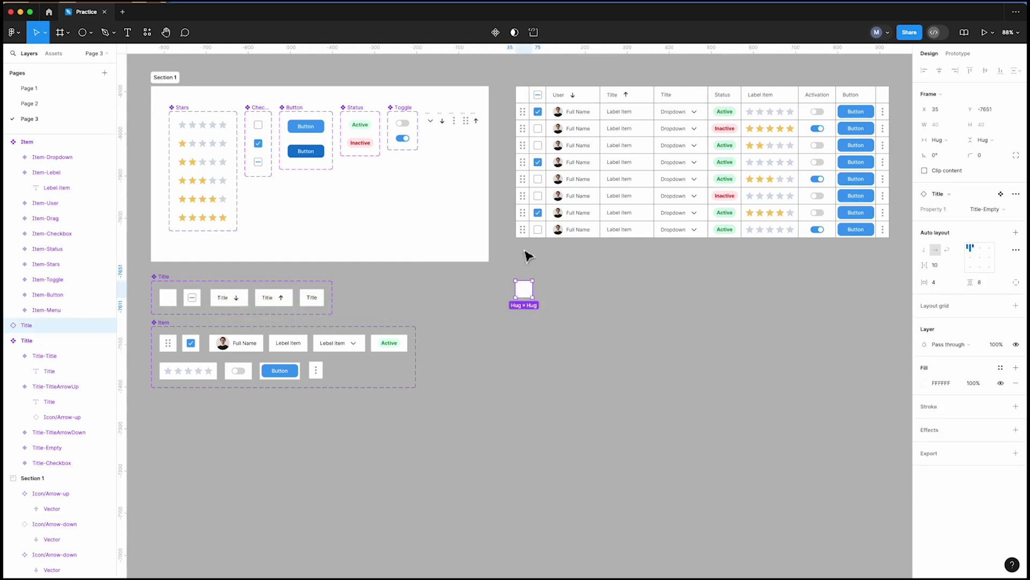
click(172, 348)
drag(172, 350, 530, 322)
click(569, 321)
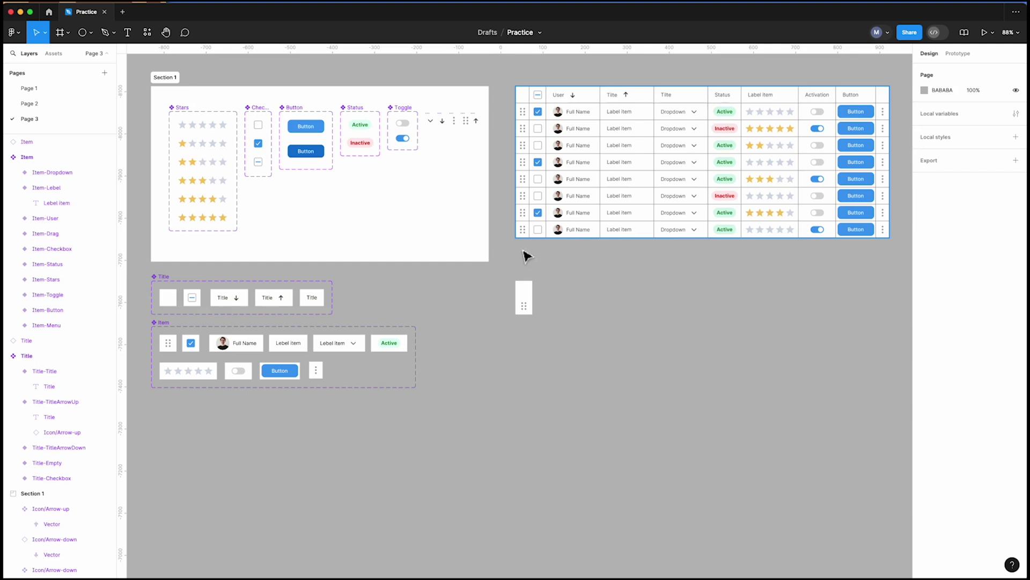
Step: Set horizontal padding to 4 on the Item-Drag and Title-Empty variants
click(169, 343)
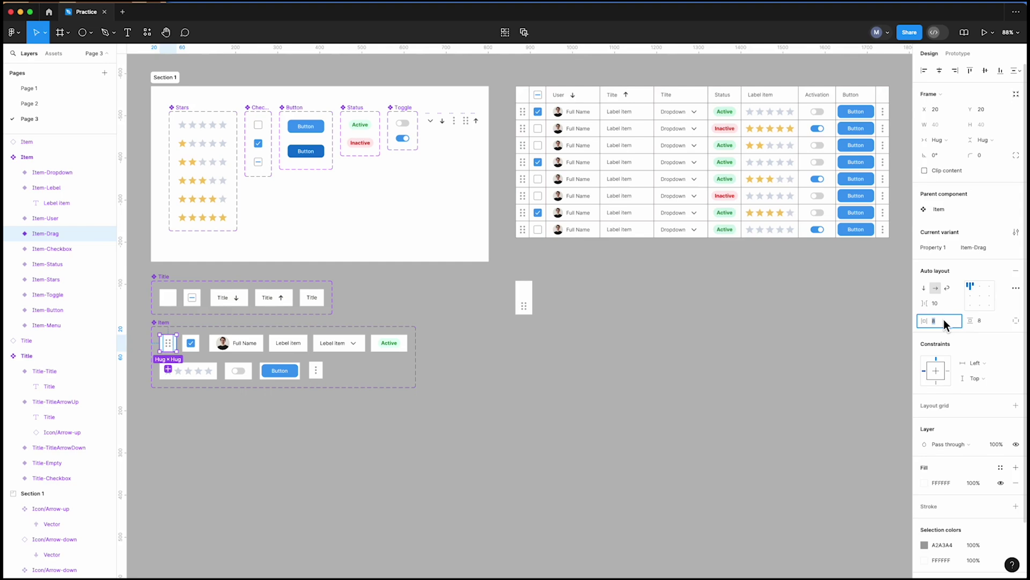
text(4)
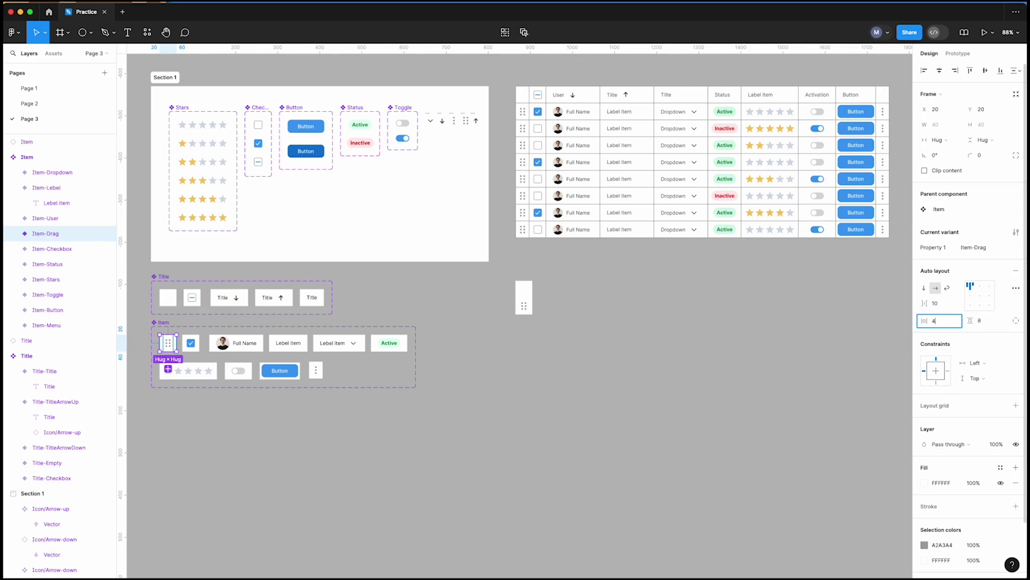
key(Return)
click(660, 348)
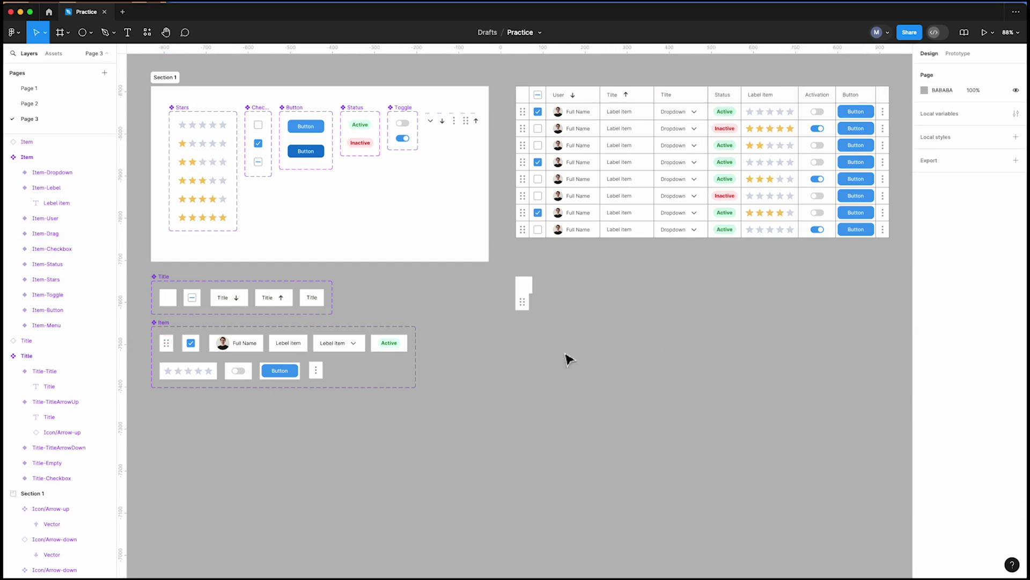
click(170, 297)
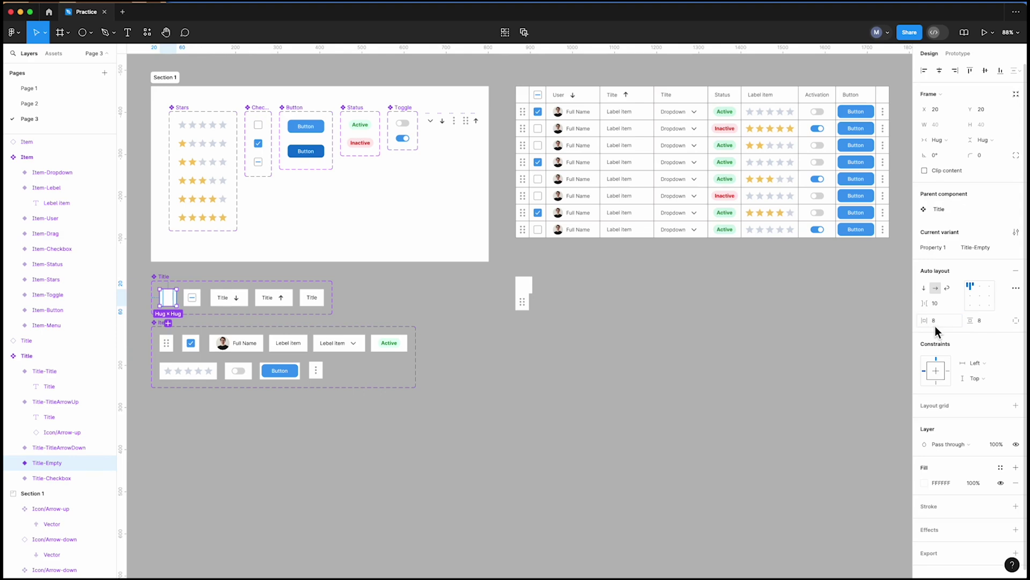
text(4)
key(Return)
Step: Set the empty title cell's width to 32
click(941, 126)
text(32)
key(Return)
click(568, 321)
Step: Copy the drag-handle cell downward repeatedly to build a column of eight handles
click(526, 307)
drag(526, 308, 529, 318)
key(super+d)
key(super+d)
key(super+d)
key(super+d)
key(super+d)
key(super+d)
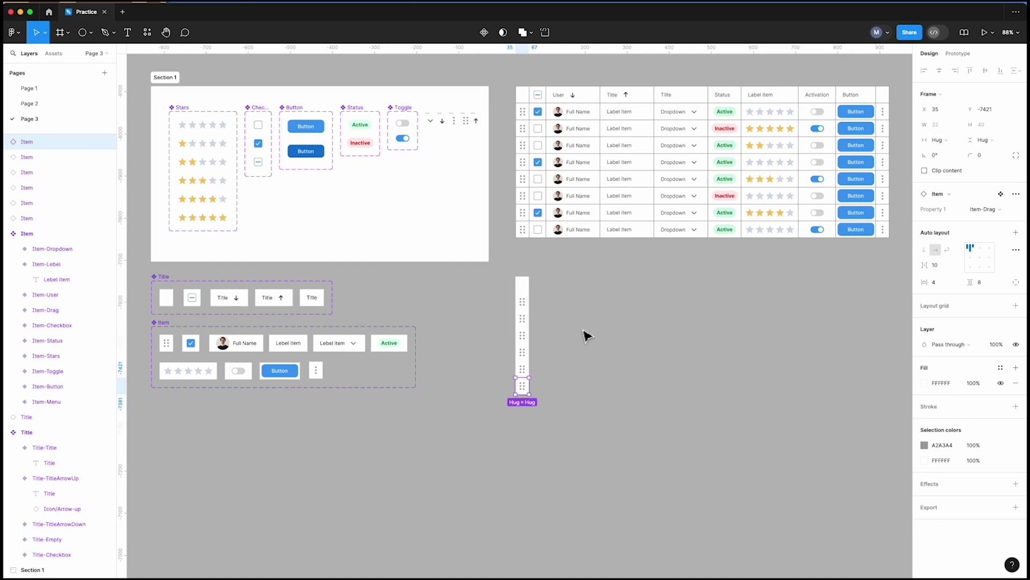
click(590, 314)
scroll(579, 300, up, 5)
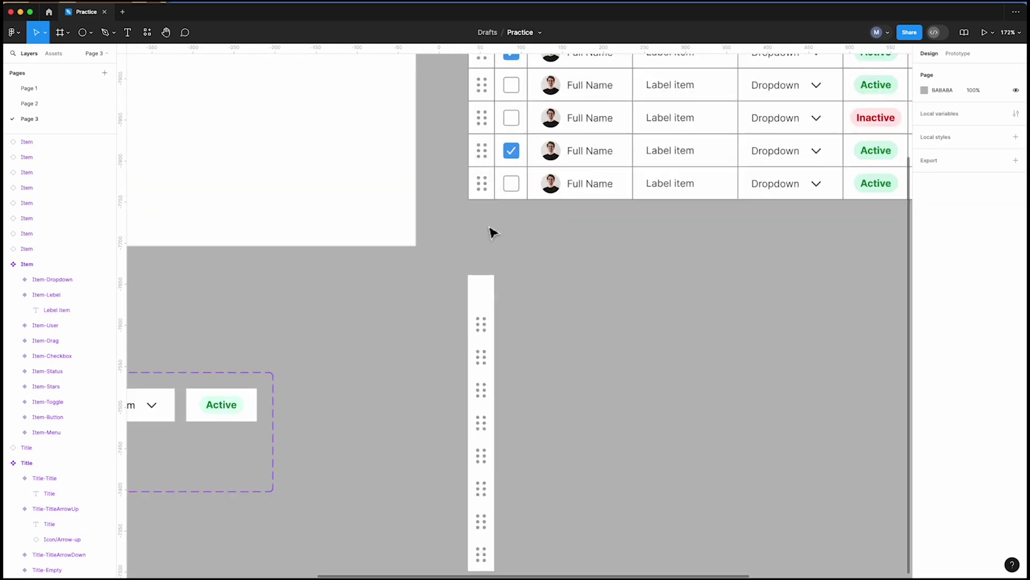
scroll(580, 341, down, 3)
scroll(579, 340, down, 3)
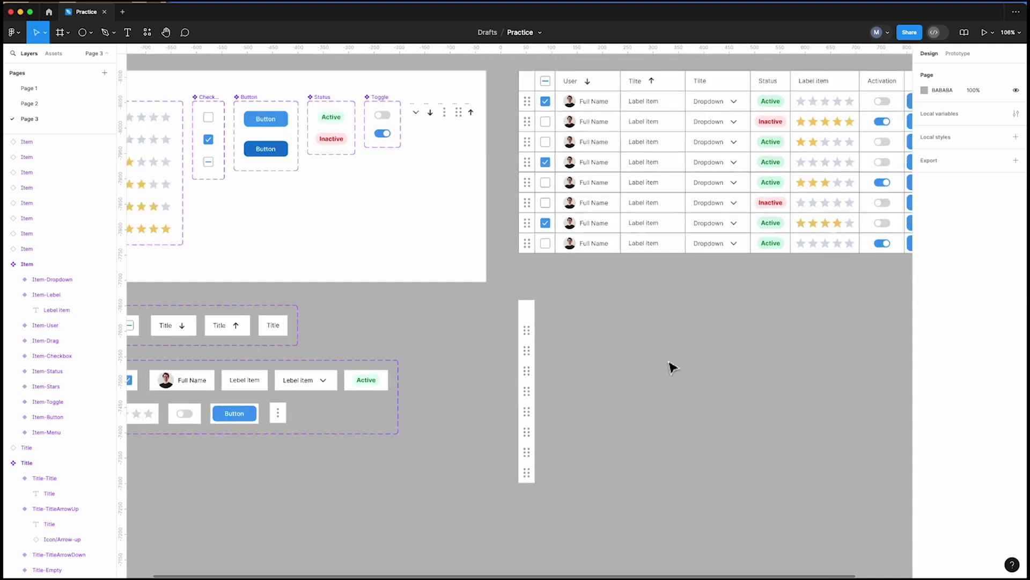
click(188, 314)
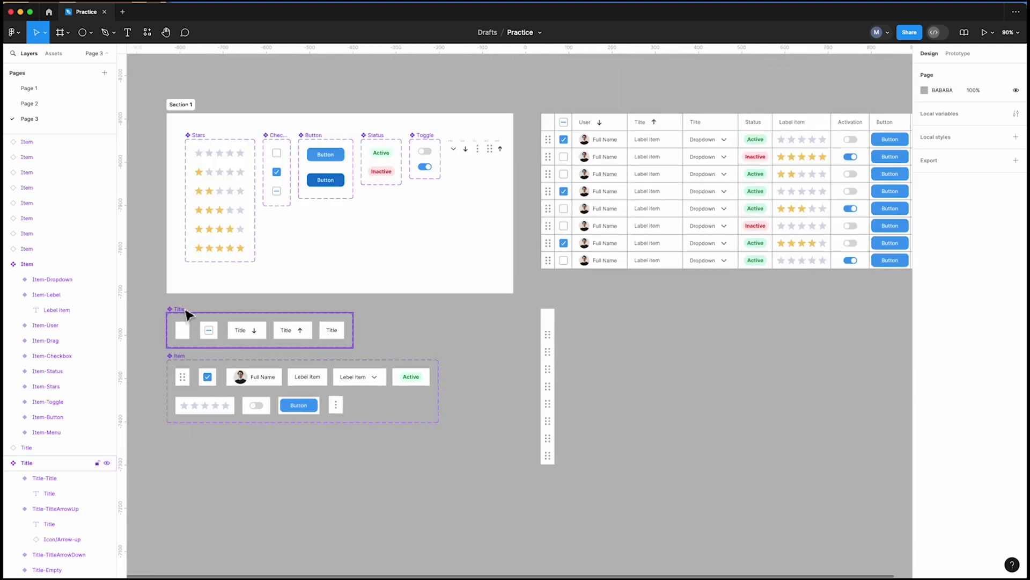
Step: Select all five Title variants and add a stroke to them
click(188, 313)
key(Return)
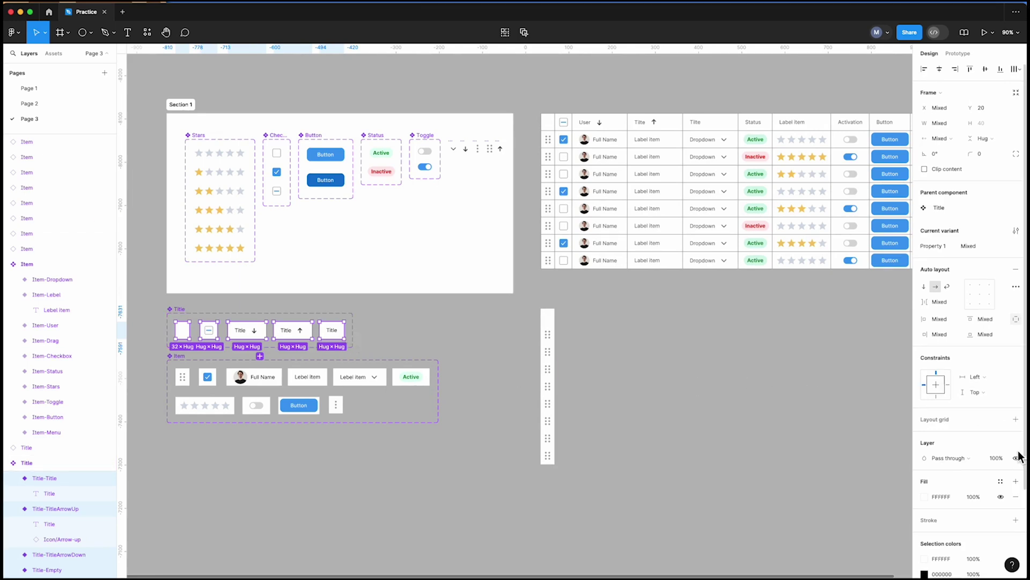
scroll(989, 439, down, 3)
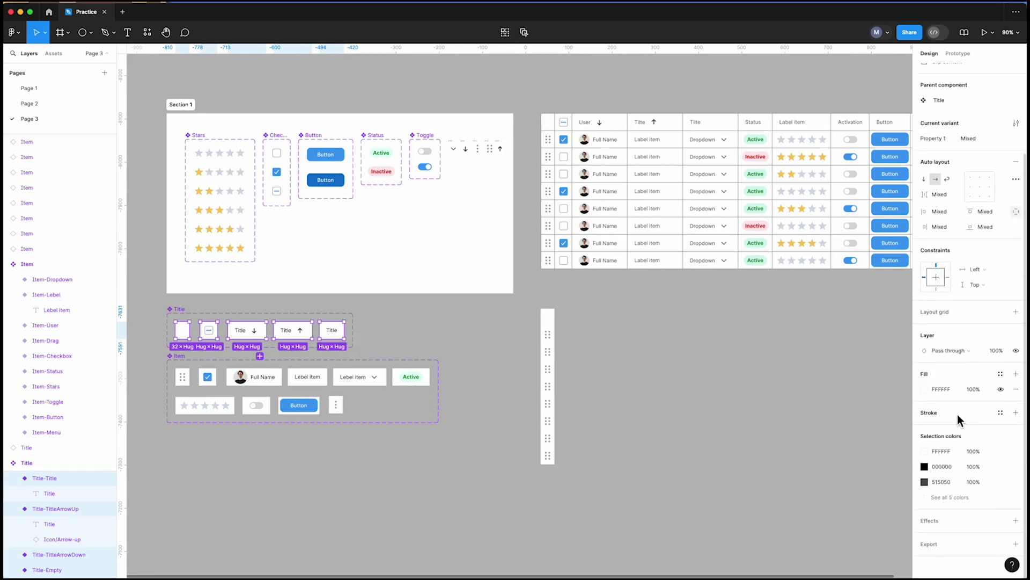
click(1015, 412)
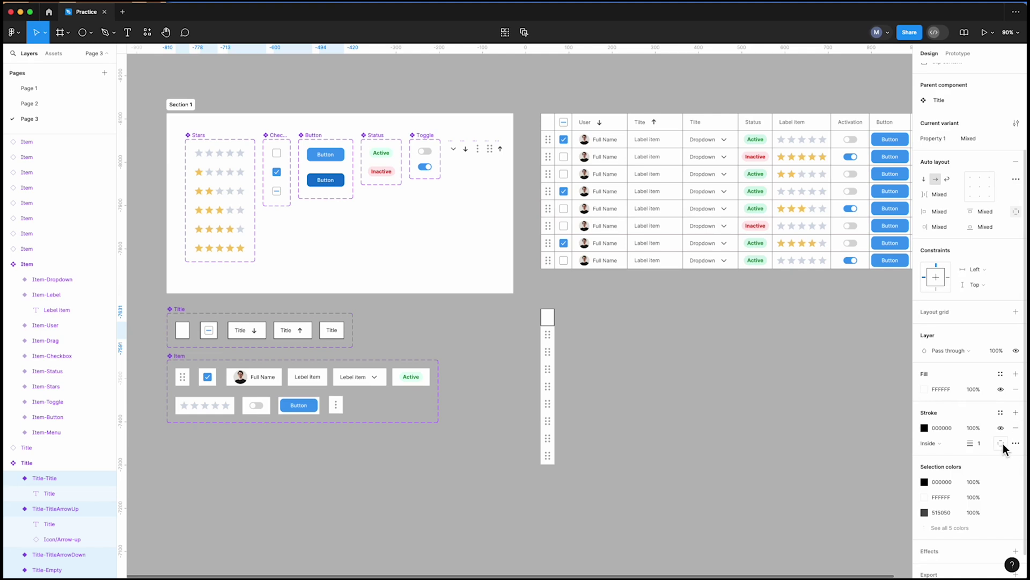
scroll(250, 352, up, 5)
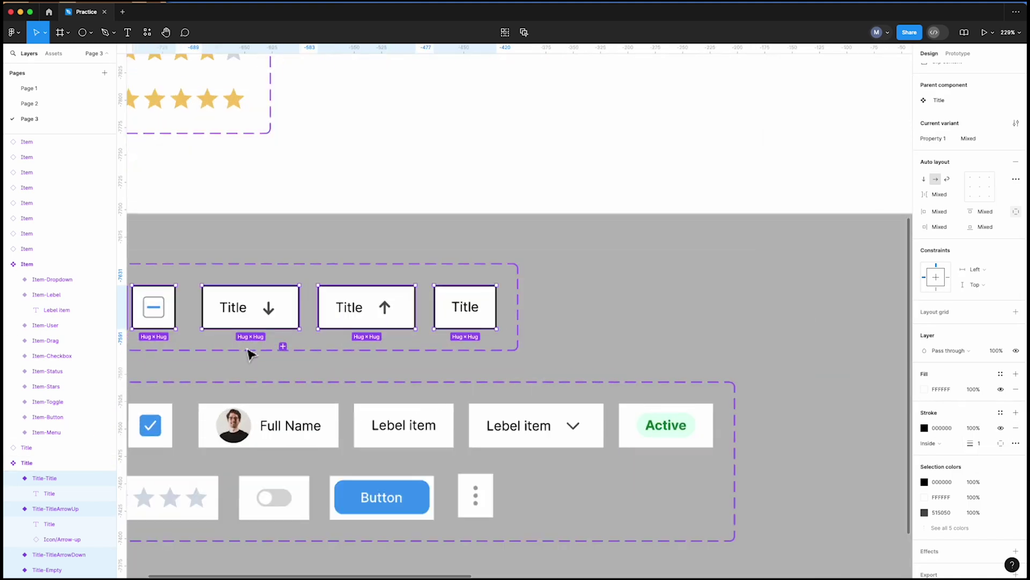
drag(574, 327, 702, 298)
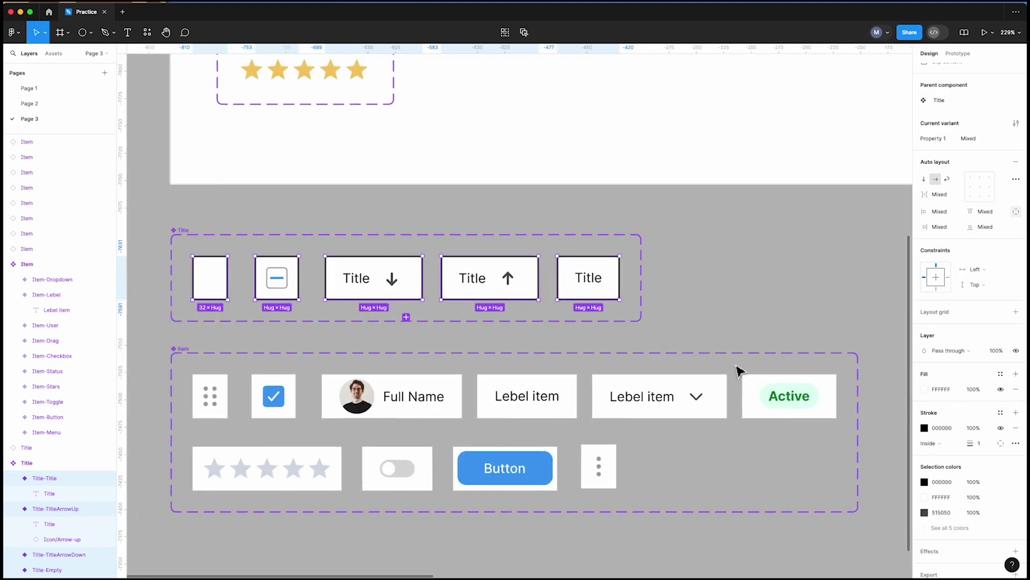
Step: Switch the stroke to custom per-side widths, setting two sides to 0
click(1000, 443)
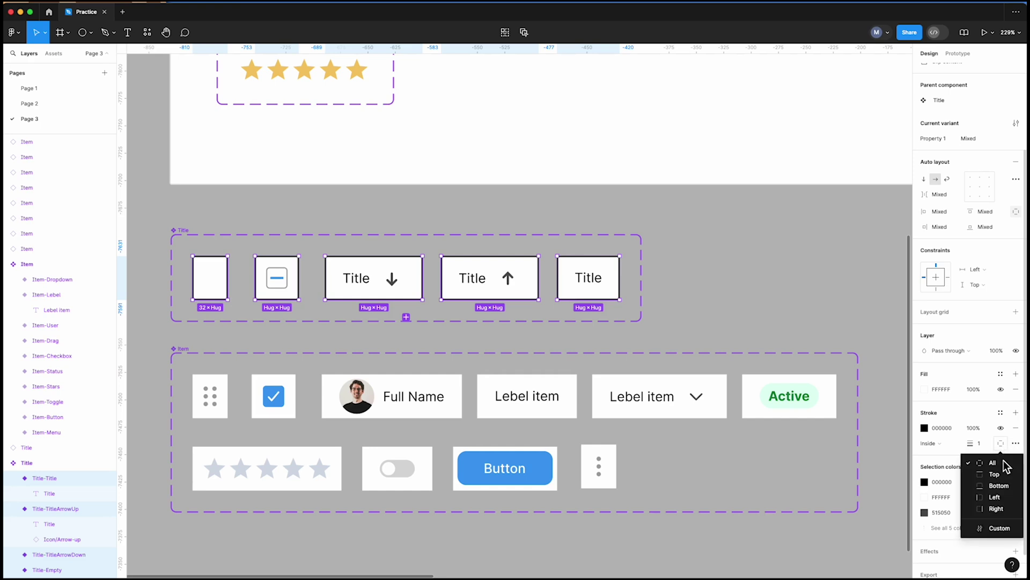
click(1005, 530)
click(936, 463)
text(0)
click(988, 460)
text(0)
key(Return)
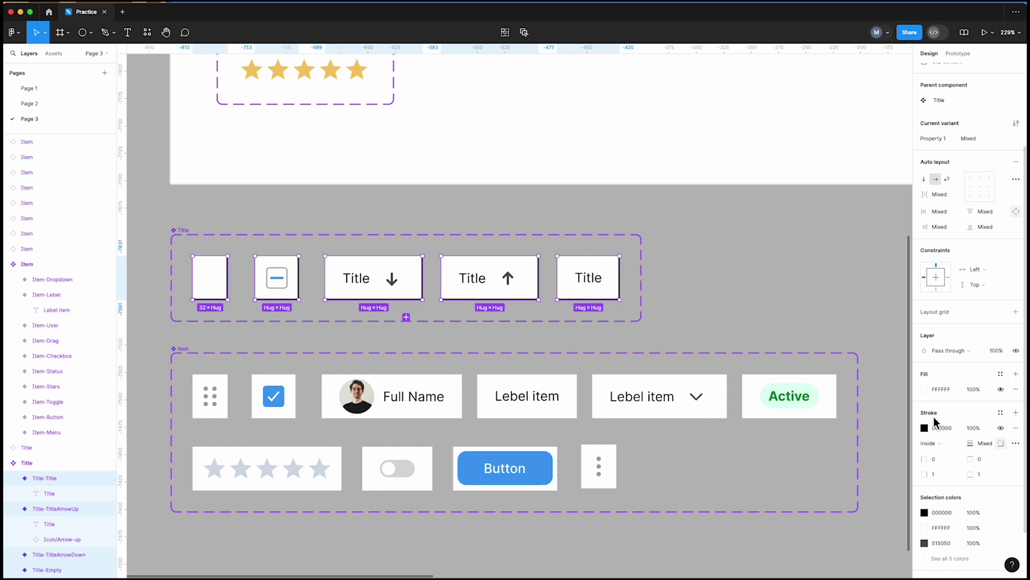
Step: Change the stroke colour to grey 9B9B9B
click(924, 428)
drag(803, 432, 800, 381)
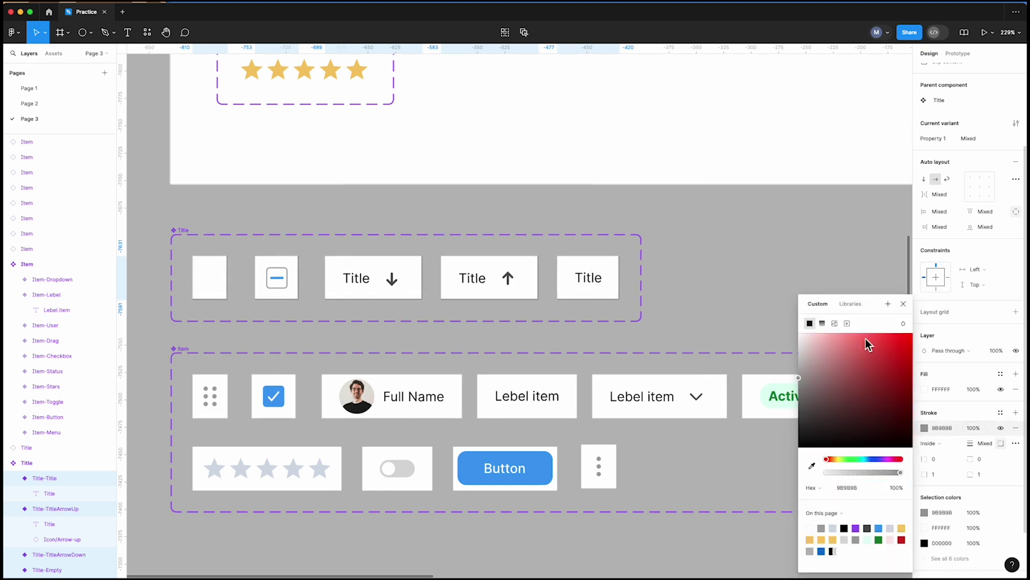
click(903, 304)
click(943, 428)
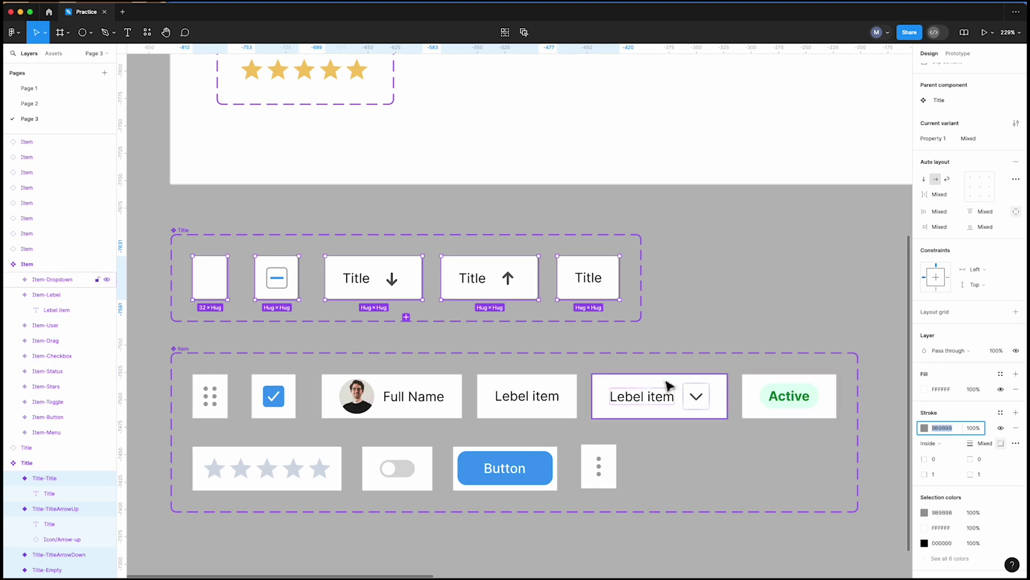
click(189, 353)
scroll(191, 343, down, 3)
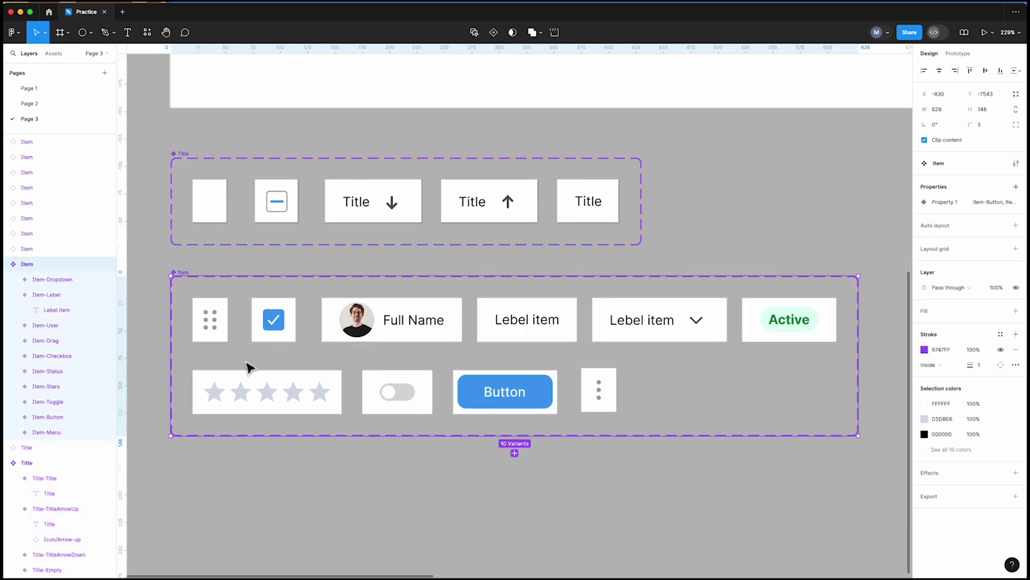
Step: Give all ten Item variants a border, using per-side widths with some sides set to 0
key(Return)
click(1016, 522)
scroll(966, 487, down, 3)
click(1000, 414)
click(943, 429)
text(0)
click(279, 467)
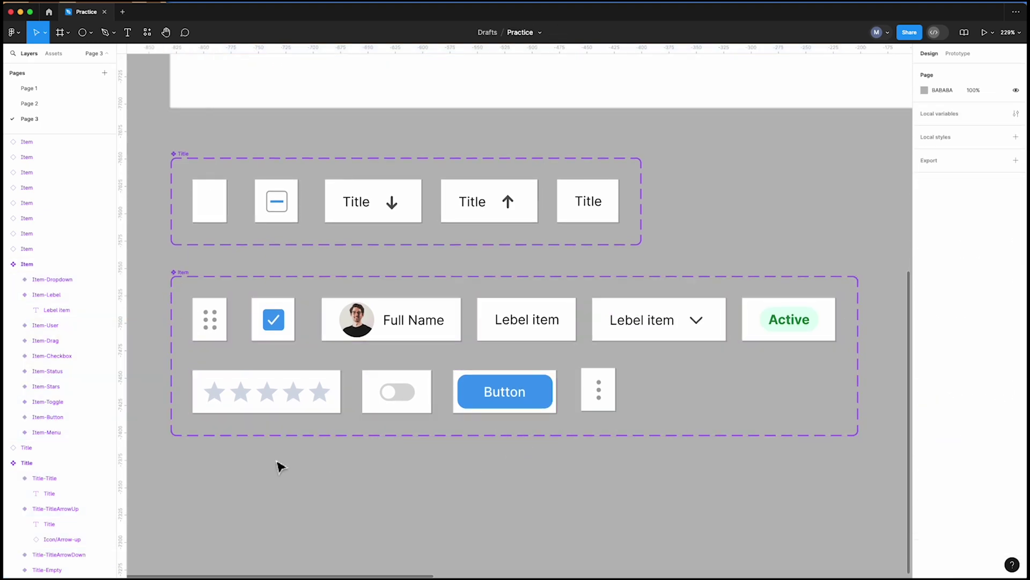
scroll(238, 437, down, 5)
scroll(582, 359, up, 5)
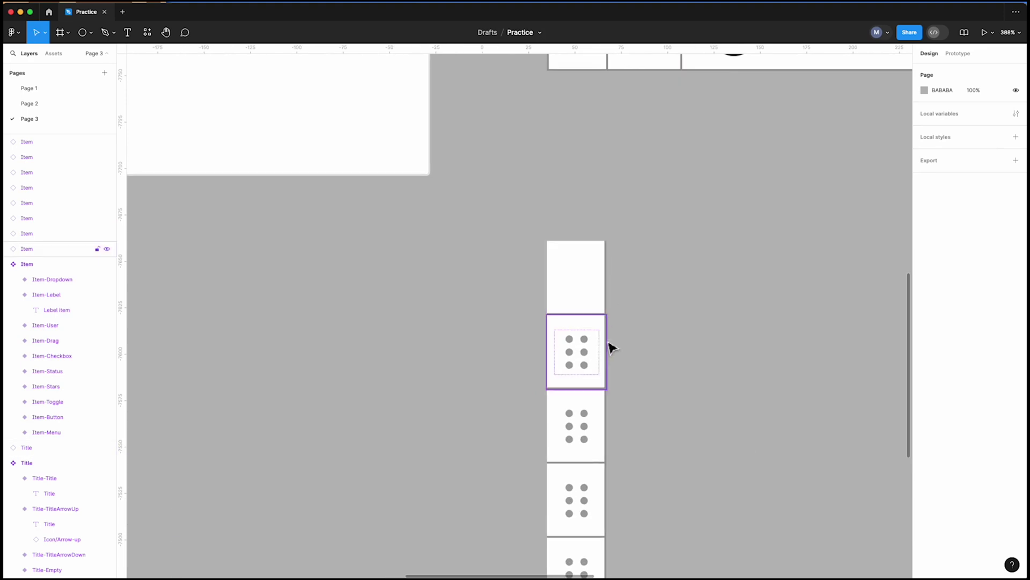
scroll(765, 424, down, 5)
Step: Wrap the nine drag-handle cells in an auto layout frame named Column-Drag
drag(624, 295, 578, 536)
key(shift+a)
scroll(602, 307, up, 5)
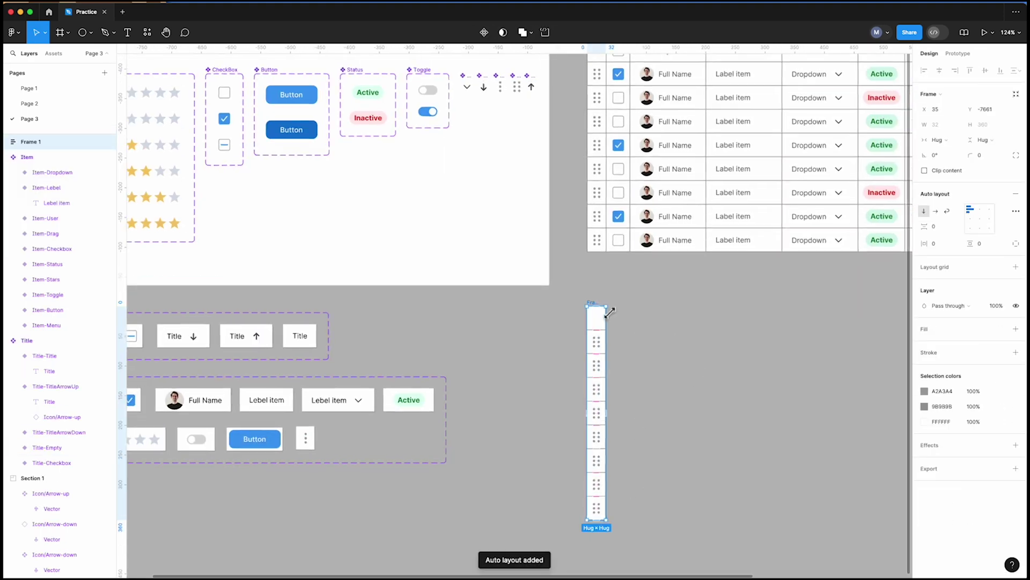
key(Return)
scroll(516, 347, down, 5)
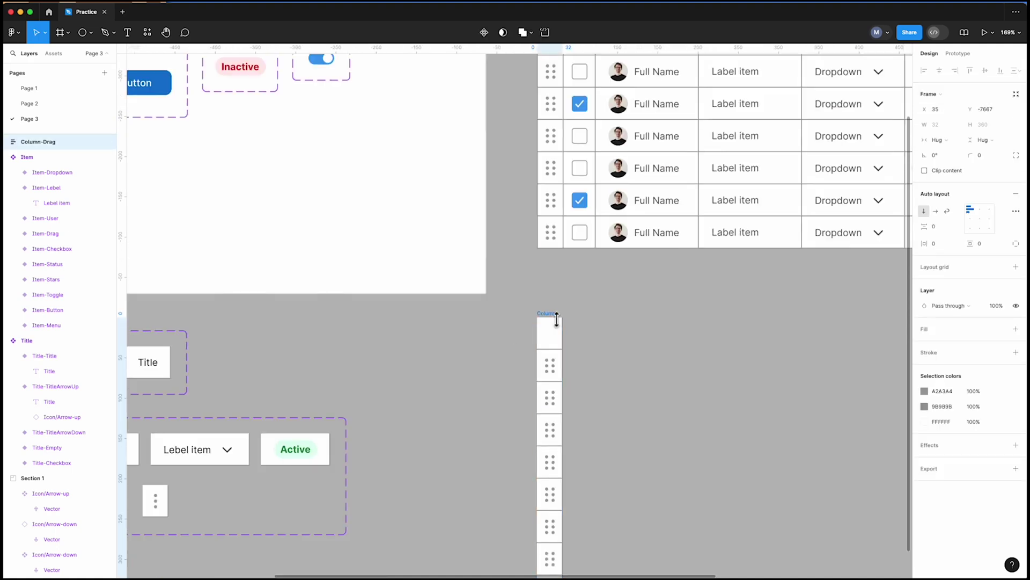
Step: Stack a checkbox title and eight checkbox cells into an auto layout frame named Column-Checkbox
drag(590, 339, 690, 310)
drag(203, 330, 645, 313)
drag(202, 387, 645, 337)
drag(646, 336, 645, 358)
key(super+d)
key(super+d)
key(super+d)
key(super+d)
key(super+d)
key(super+d)
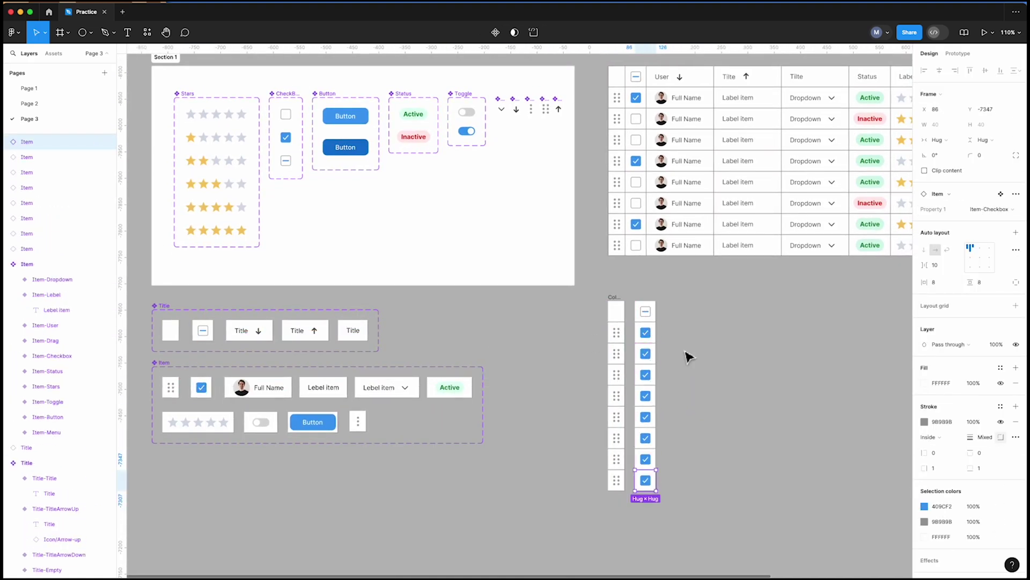
drag(677, 290, 639, 493)
key(shift+a)
double_click(642, 297)
text(Column-Checkbox)
click(686, 323)
Step: Set the third, fourth, fifth, sixth and last checkboxes to Empty
click(649, 356)
double_click(648, 356)
click(990, 194)
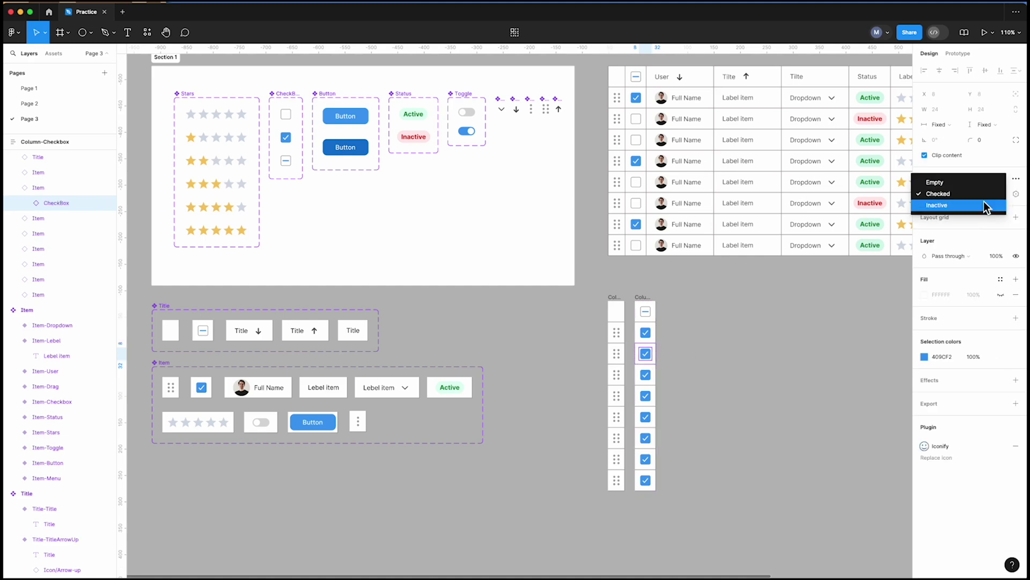
click(966, 183)
double_click(648, 380)
click(981, 197)
click(973, 184)
double_click(650, 419)
shift+super+click(650, 443)
click(977, 195)
click(970, 184)
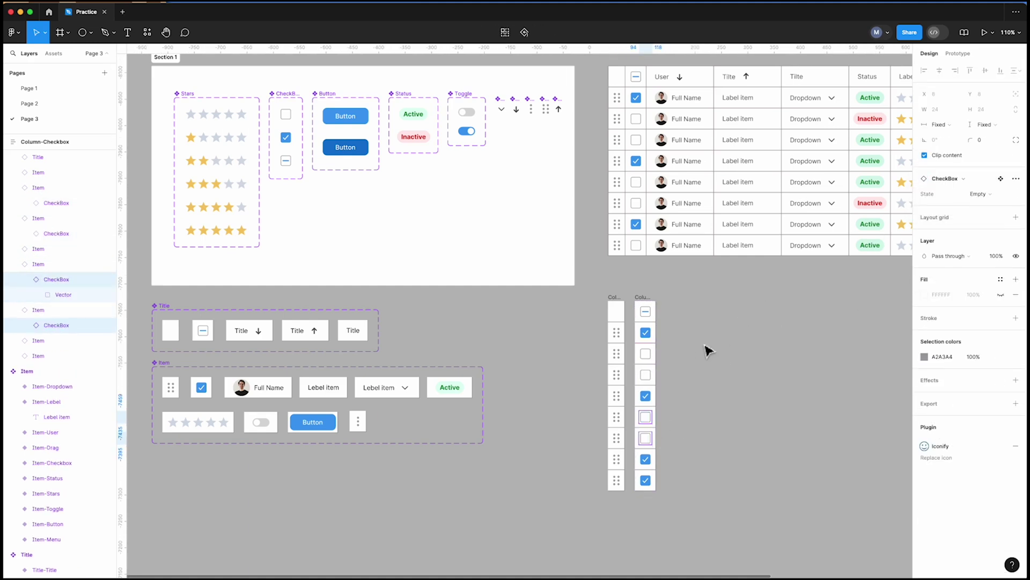
double_click(647, 482)
click(979, 194)
click(971, 184)
Step: Add a down-arrow User header with Full Name cells beneath it beside the columns
click(686, 416)
mouse_move(758, 317)
mouse_down()
mouse_move(733, 313)
mouse_move(746, 315)
mouse_up()
drag(251, 329, 689, 311)
click(259, 398)
drag(260, 397, 713, 372)
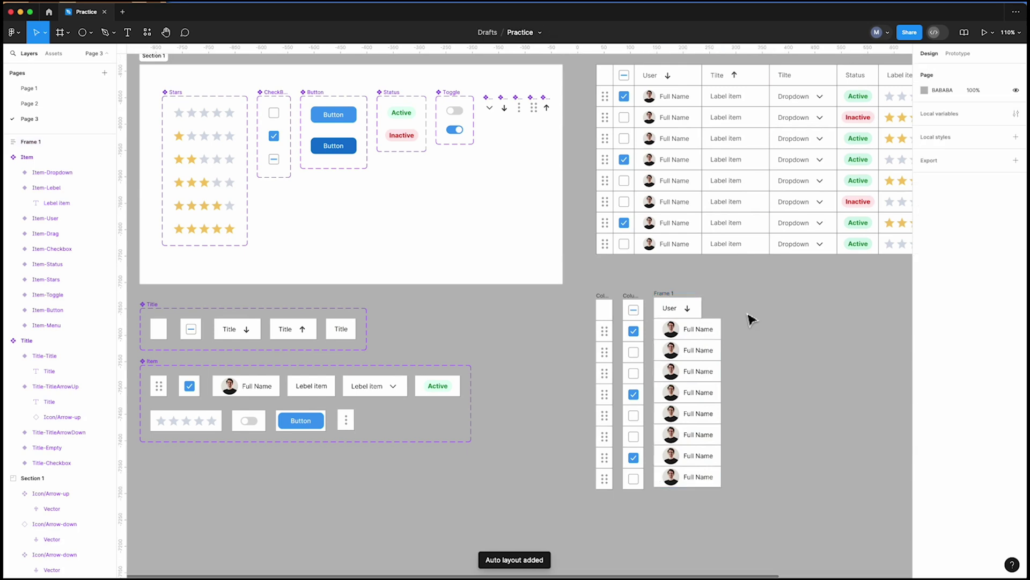
Step: Make the User header fill the width of its column
click(698, 316)
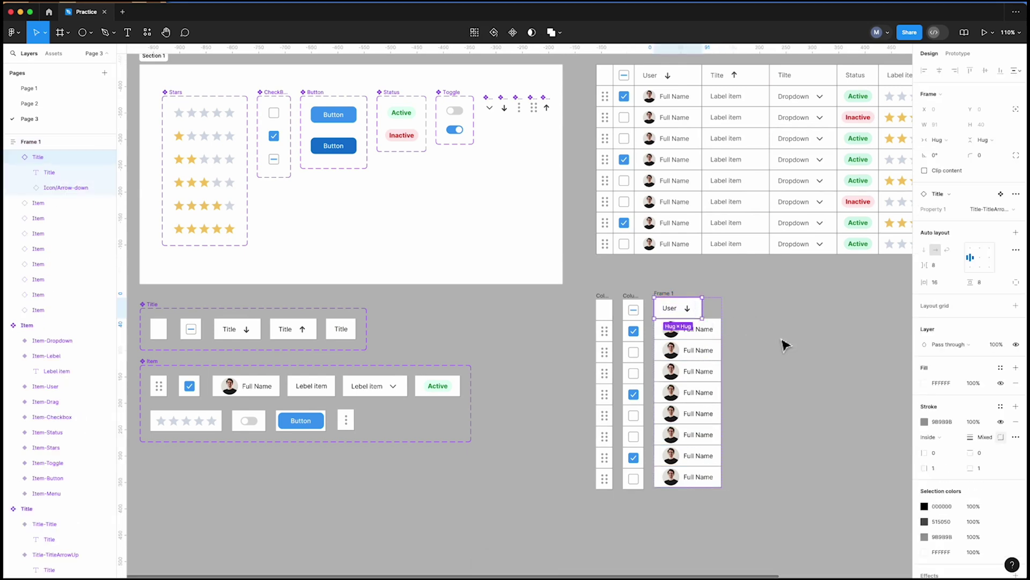
click(953, 141)
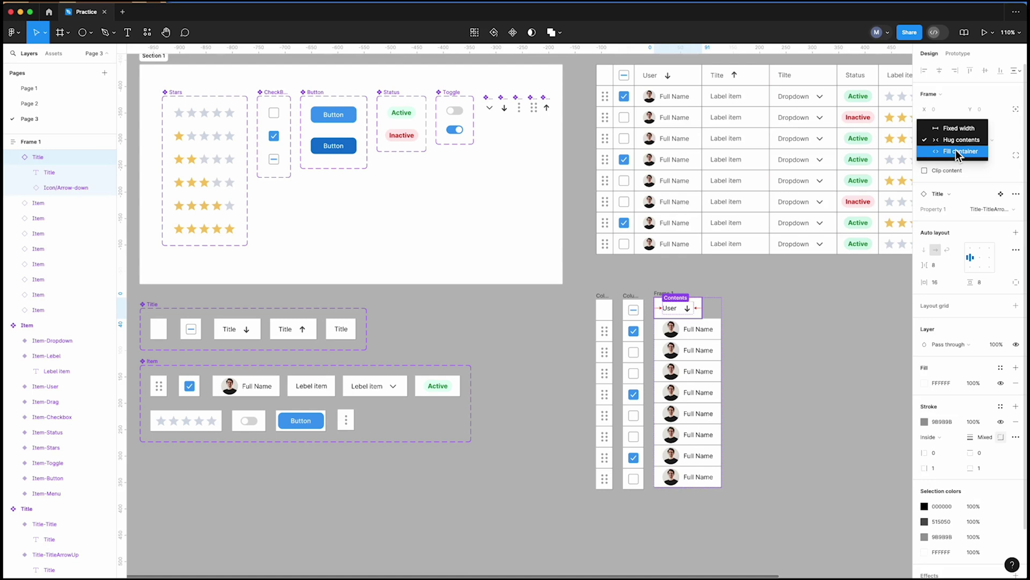
click(956, 152)
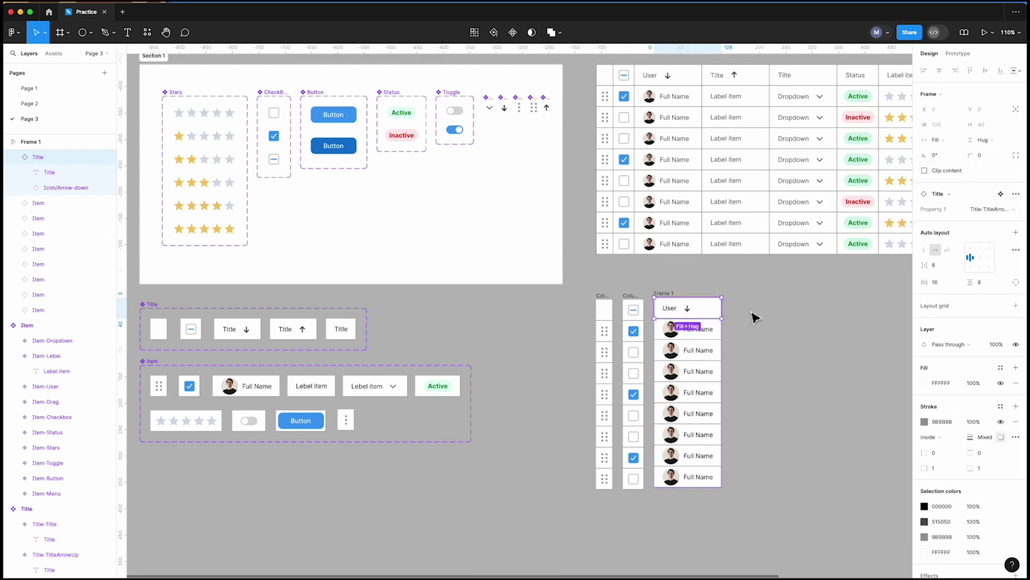
scroll(752, 324, up, 5)
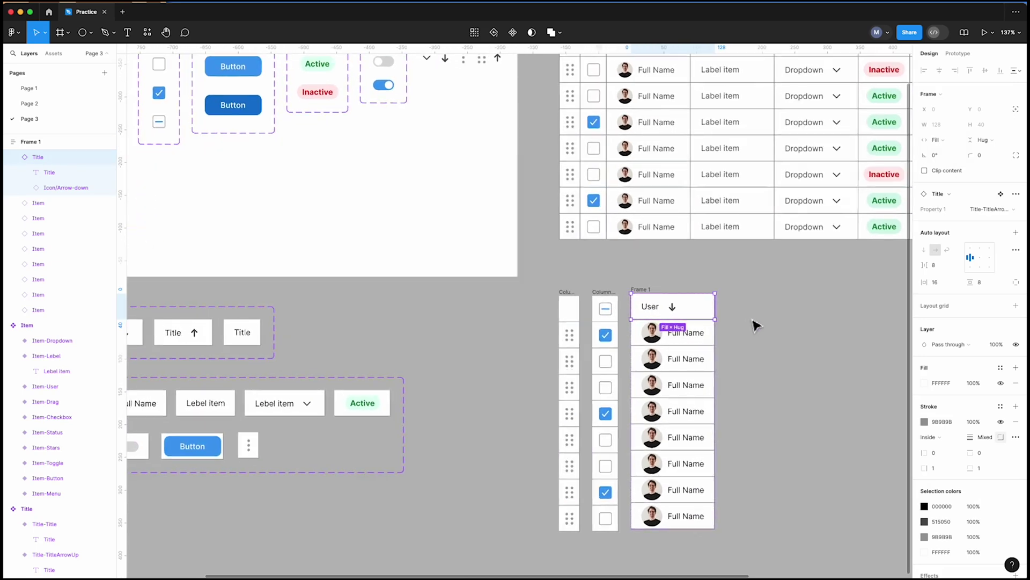
key(Escape)
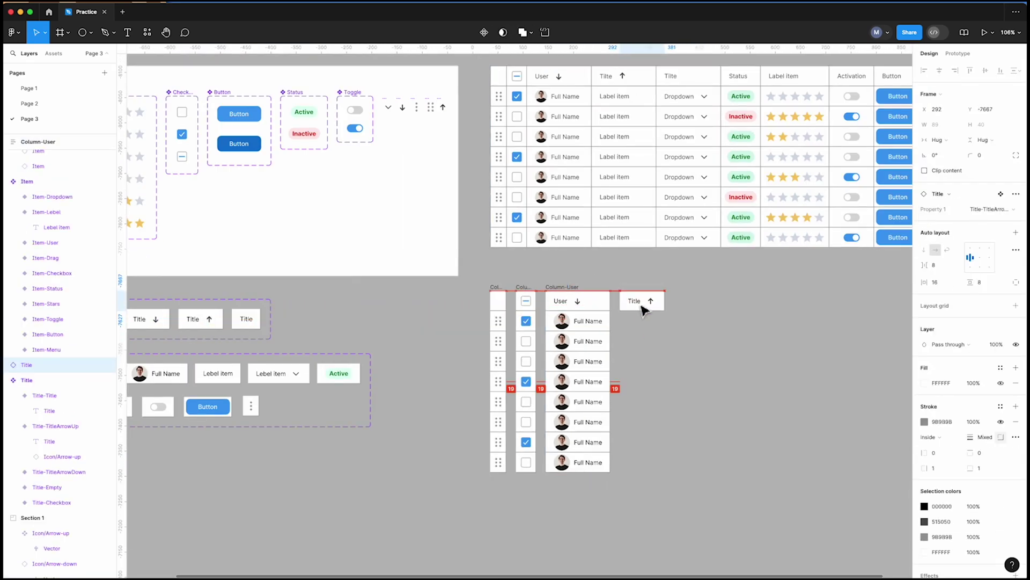
Step: Name the user column Column-User and place a Title header copy beside it
click(652, 296)
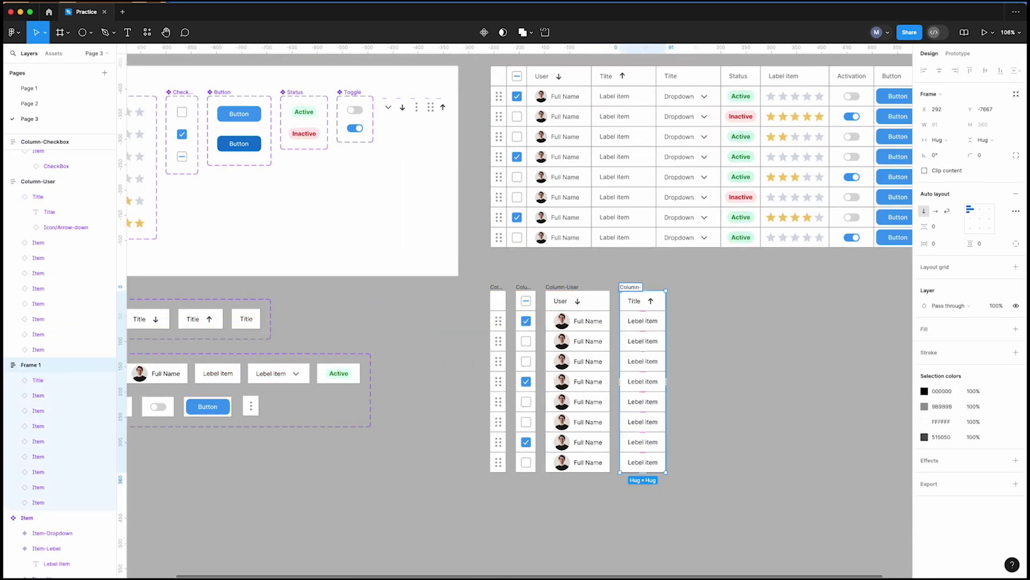
click(689, 282)
scroll(690, 283, down, 2)
drag(286, 314, 680, 304)
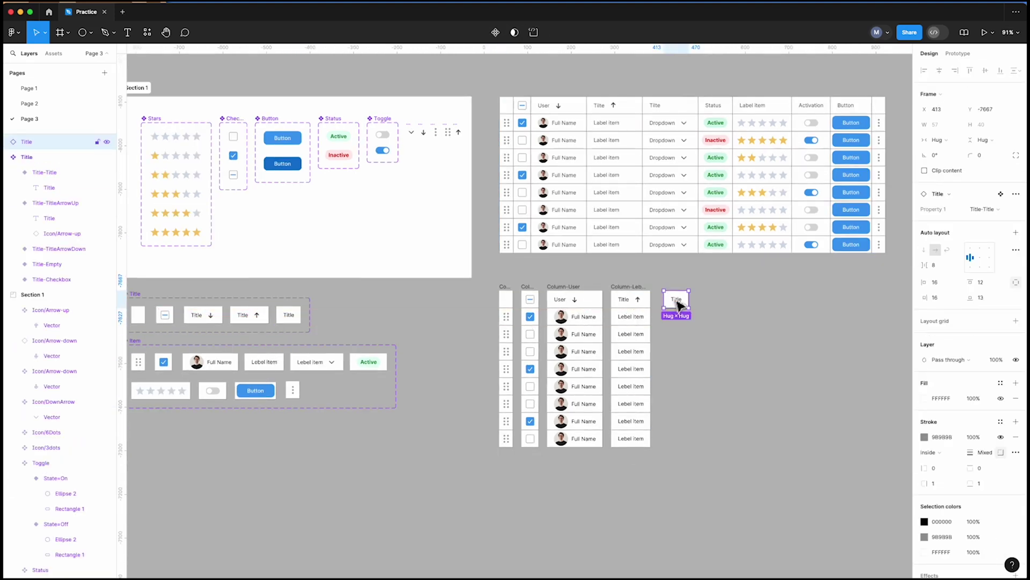
Step: Label an item 'Dropdown', repeat it under the header, and wrap them into an auto layout column
scroll(318, 366, up, 3)
double_click(318, 364)
double_click(318, 361)
text(Dropdown)
drag(349, 355, 758, 330)
key(super+d)
key(super+d)
key(super+d)
key(super+d)
key(super+d)
key(super+d)
drag(835, 262, 756, 512)
key(shift+a)
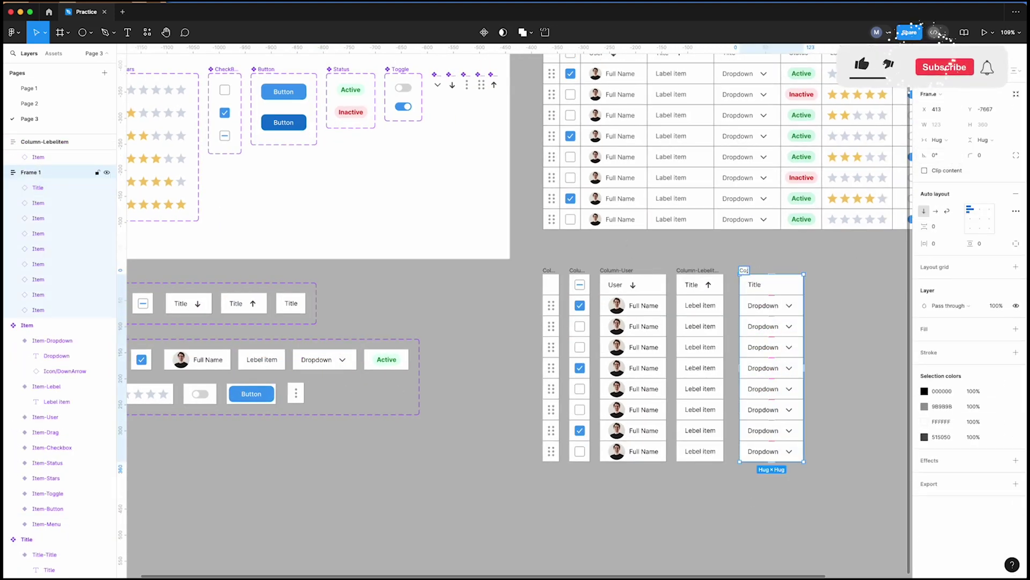
click(780, 262)
Step: Build Column-Status from a Title header and Active items, with the header filling the width
scroll(429, 300, right, 1)
scroll(282, 285, down, 2)
drag(245, 298, 692, 283)
drag(324, 345, 699, 301)
drag(699, 301, 698, 318)
key(super+d)
key(super+d)
key(super+d)
key(super+d)
key(super+d)
key(super+d)
drag(736, 265, 676, 443)
key(shift+a)
double_click(688, 267)
text(Column-Status)
click(697, 278)
click(945, 140)
click(948, 156)
Step: Duplicate it as Column-Stars with header 'Lebel item' and swap its cells to the star rating item
drag(694, 267, 744, 267)
double_click(750, 267)
text(Column-Stars)
click(788, 279)
double_click(740, 279)
text(Lebel item)
click(751, 298)
drag(772, 316, 752, 418)
click(1002, 209)
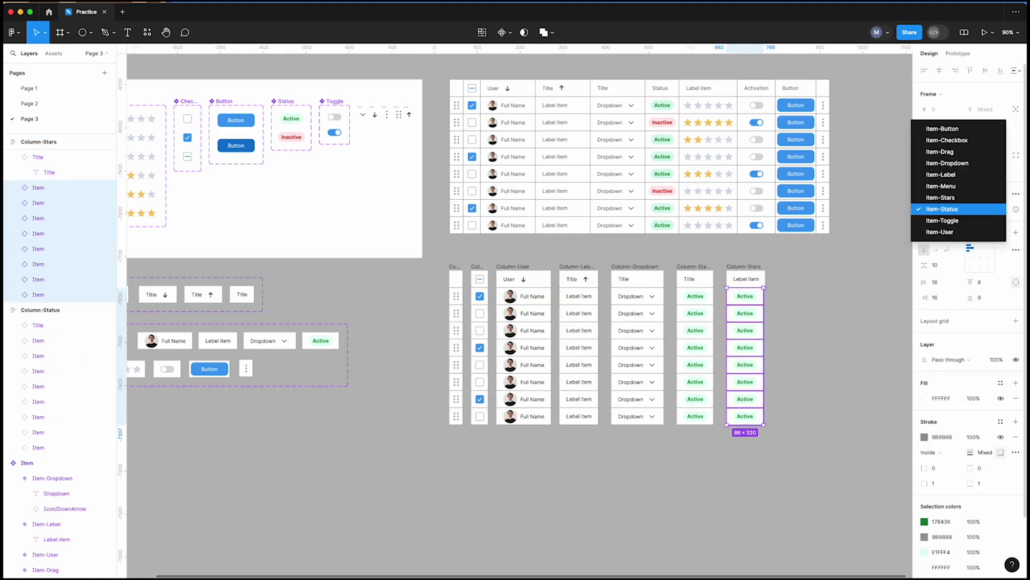
click(952, 197)
click(862, 272)
Step: Give rows different star ratings: five, two, three and four stars
double_click(751, 314)
click(997, 194)
click(966, 182)
double_click(755, 333)
click(975, 194)
click(966, 171)
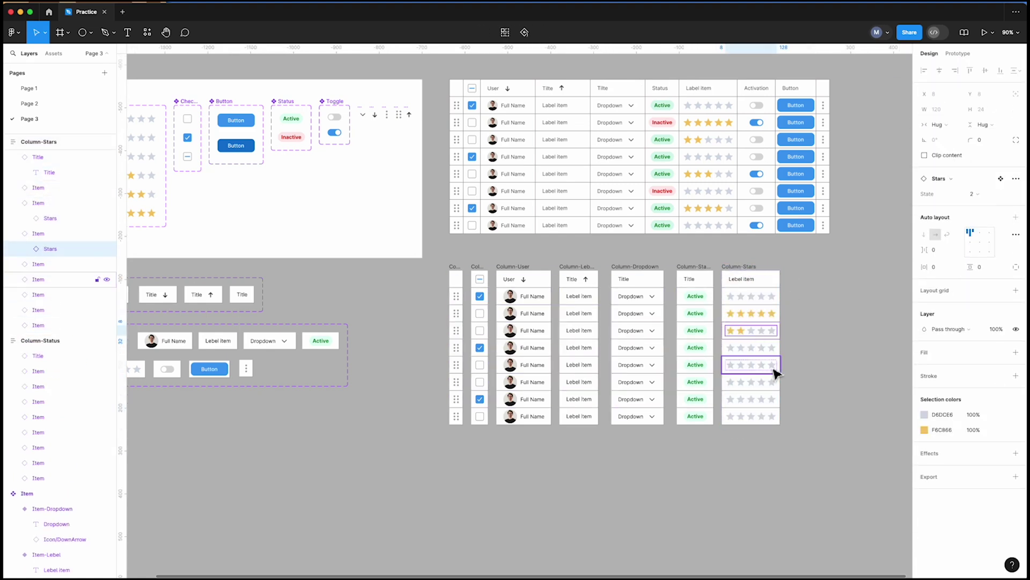
double_click(753, 365)
click(976, 193)
click(965, 159)
double_click(753, 399)
click(975, 194)
click(966, 148)
Step: Duplicate the stars column to start the Activation toggle column
click(722, 278)
key(ctrl+d)
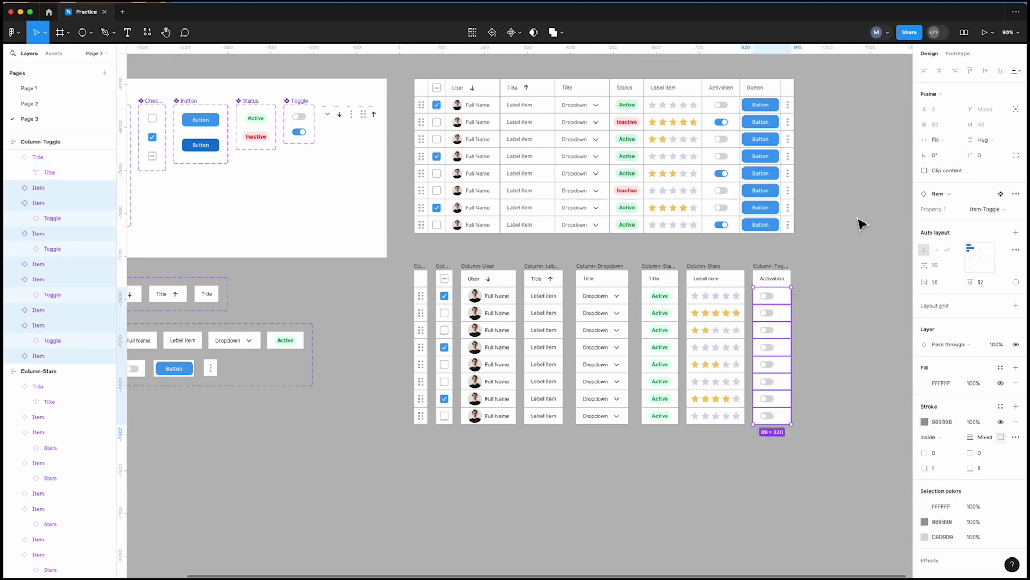
scroll(847, 308, down, 2)
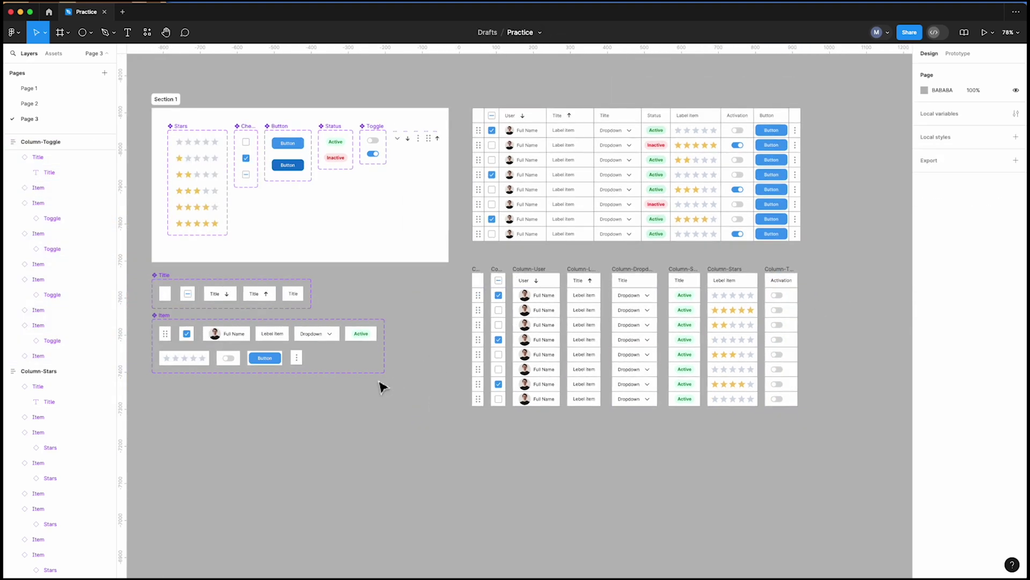
Step: Align Item-Toggle to top-centre and switch on the toggles in rows 2, 5 and 8
click(237, 363)
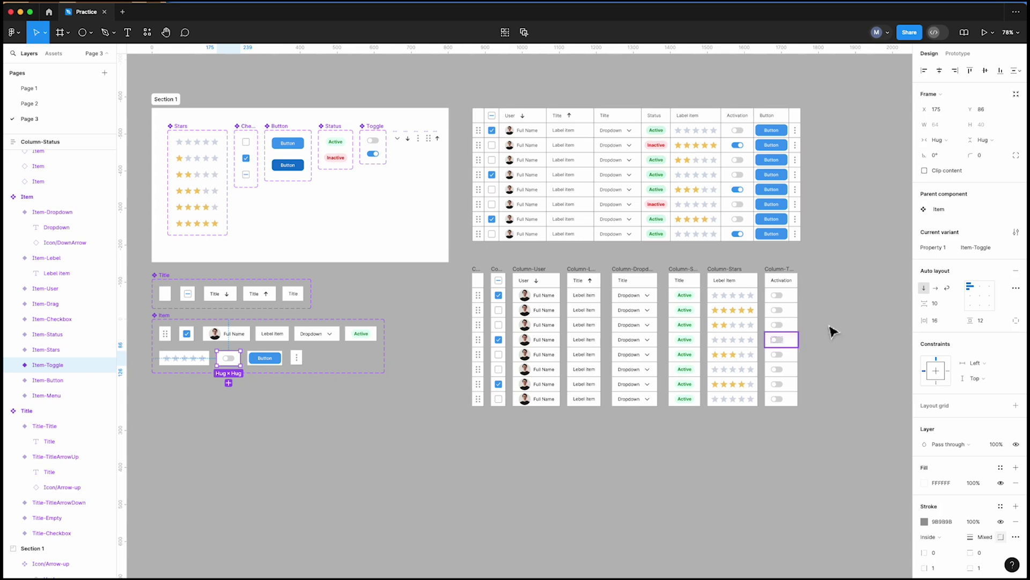
click(981, 289)
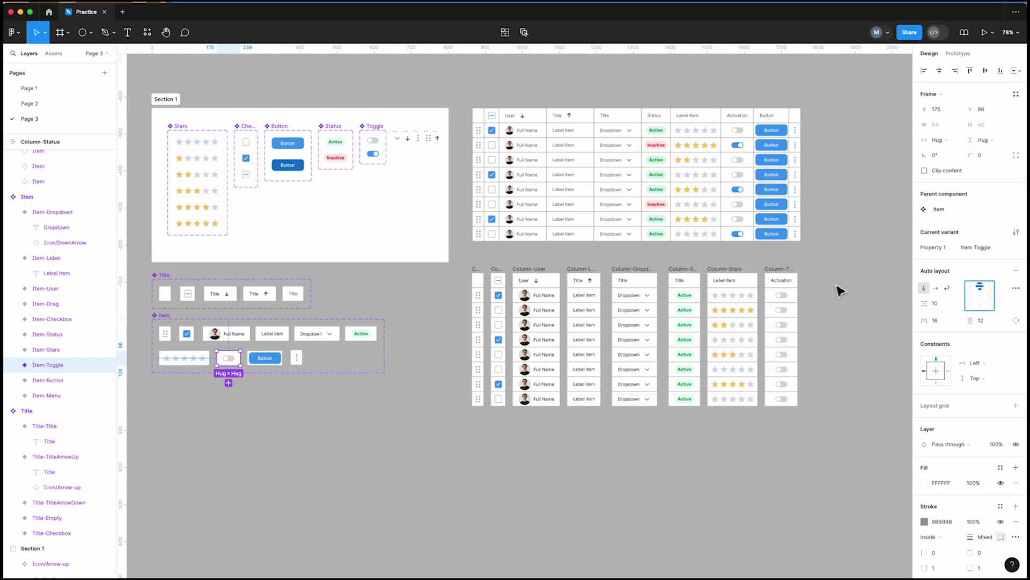
scroll(848, 306, up, 2)
click(777, 311)
shift+click(775, 366)
shift+click(775, 420)
key(Return)
click(976, 194)
click(840, 268)
scroll(837, 289, down, 2)
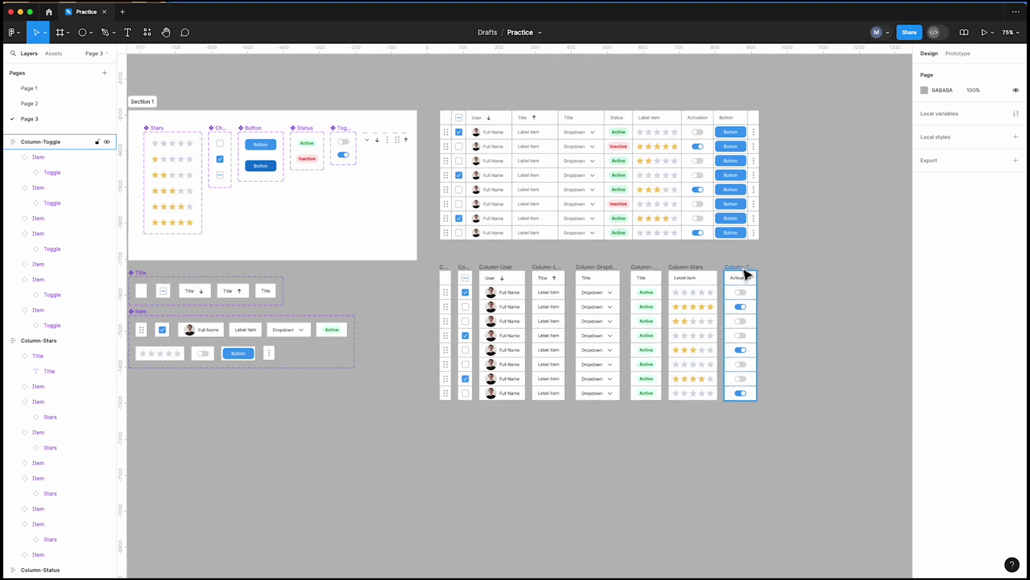
Step: Duplicate the toggle column as a Button column, swapping its cells to Item-Button
drag(744, 267, 782, 268)
scroll(785, 273, up, 4)
double_click(776, 263)
scroll(804, 283, up, 1)
double_click(780, 294)
text(Button)
drag(811, 310, 773, 472)
click(992, 212)
click(966, 115)
click(834, 239)
scroll(835, 239, down, 2)
Step: Duplicate it as a Menu column with an empty title header and three-dot Item-Menu cells
drag(783, 274, 836, 273)
double_click(765, 272)
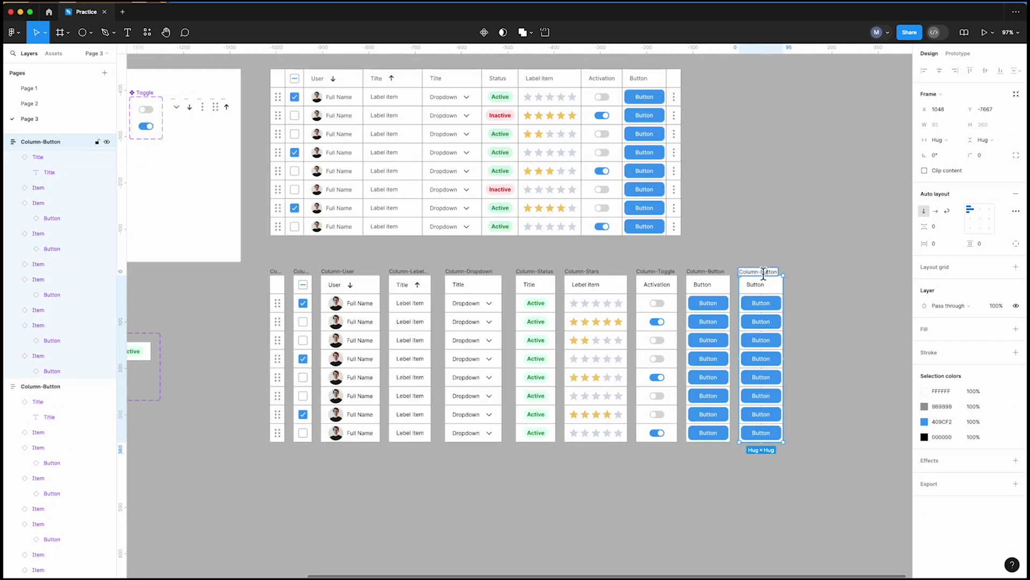
text(Menu)
double_click(756, 285)
click(989, 209)
click(974, 198)
drag(803, 307, 754, 437)
click(1001, 209)
click(946, 266)
key(Escape)
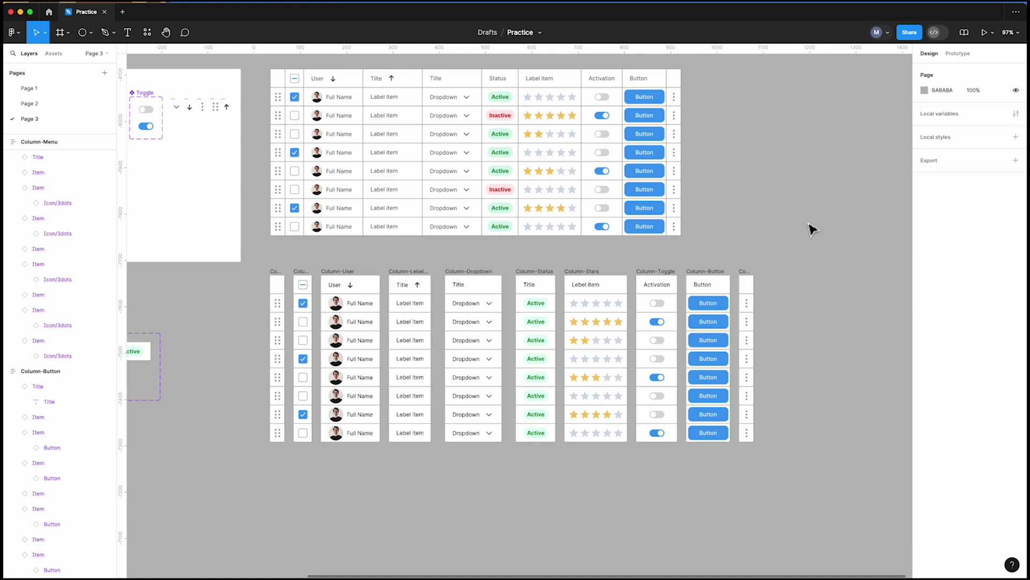
scroll(856, 246, down, 2)
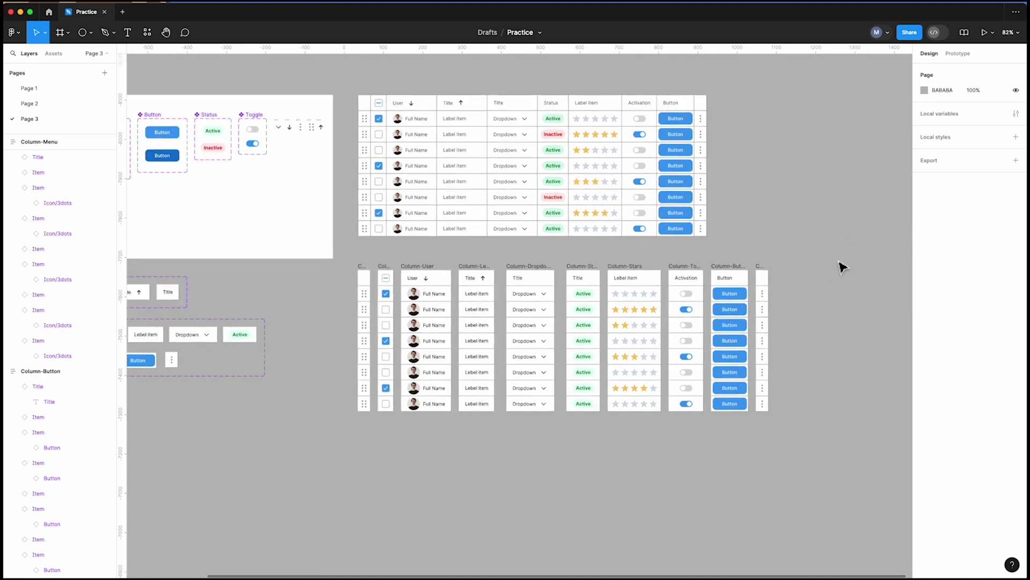
scroll(840, 281, left, 2)
scroll(840, 281, down, 1)
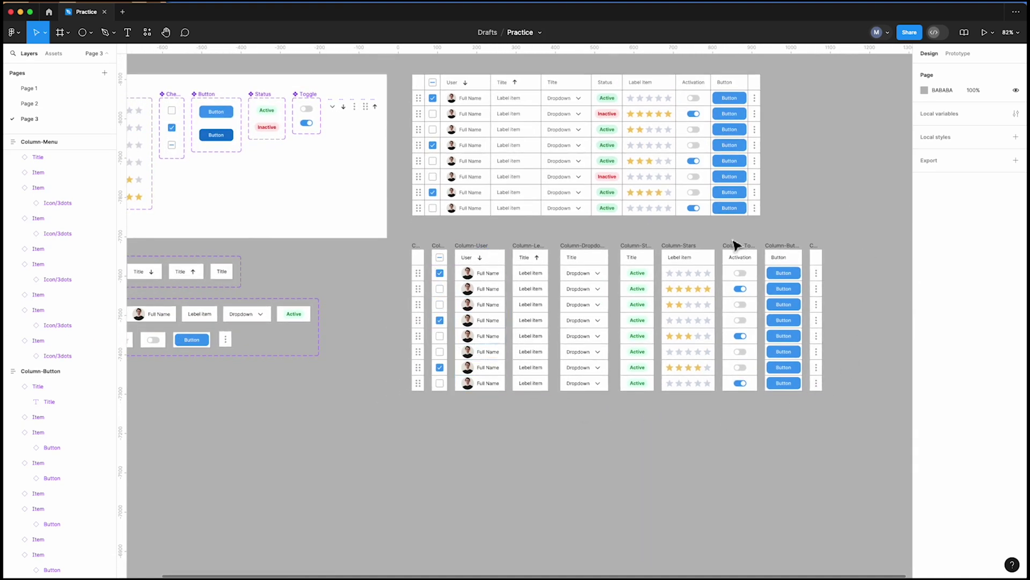
Step: Combine all ten table columns into a component set, rename it Column, and place it below Item
drag(846, 356, 429, 435)
click(501, 36)
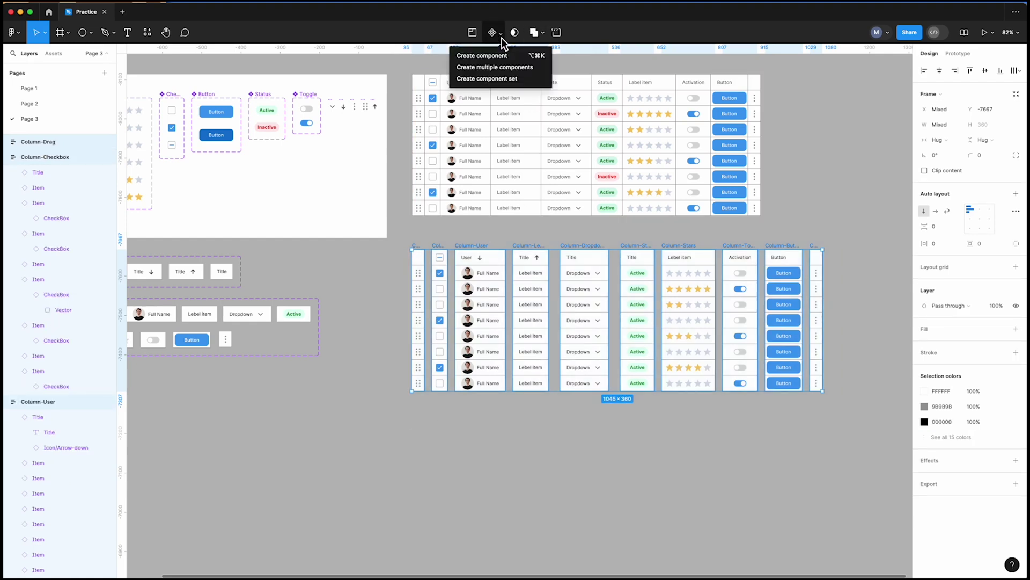
click(501, 78)
drag(432, 239, 154, 363)
double_click(436, 235)
text(Column)
click(743, 197)
scroll(605, 208, down, 2)
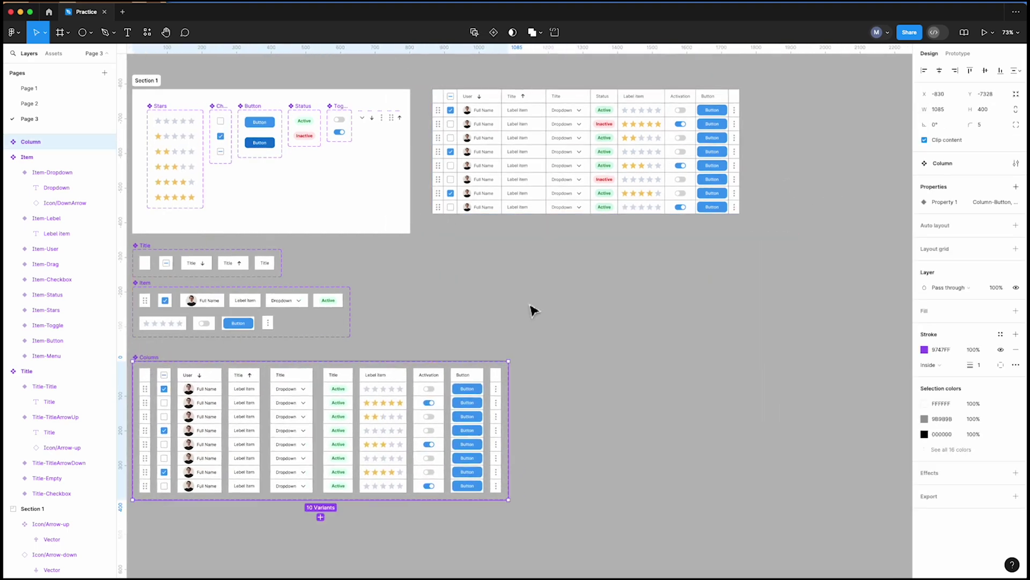
Step: Line up drag, checkbox, user, label, dropdown, status, stars, activation, button and menu column instances below the first table
click(155, 436)
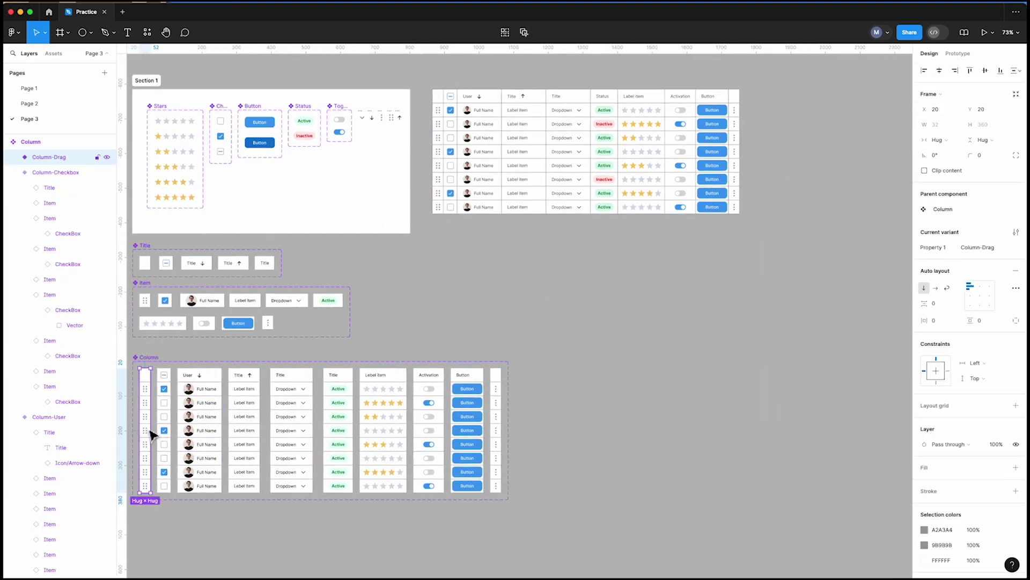
drag(292, 396, 443, 289)
drag(168, 394, 455, 253)
drag(201, 421, 481, 281)
drag(251, 426, 526, 286)
drag(287, 433, 552, 292)
drag(344, 416, 598, 276)
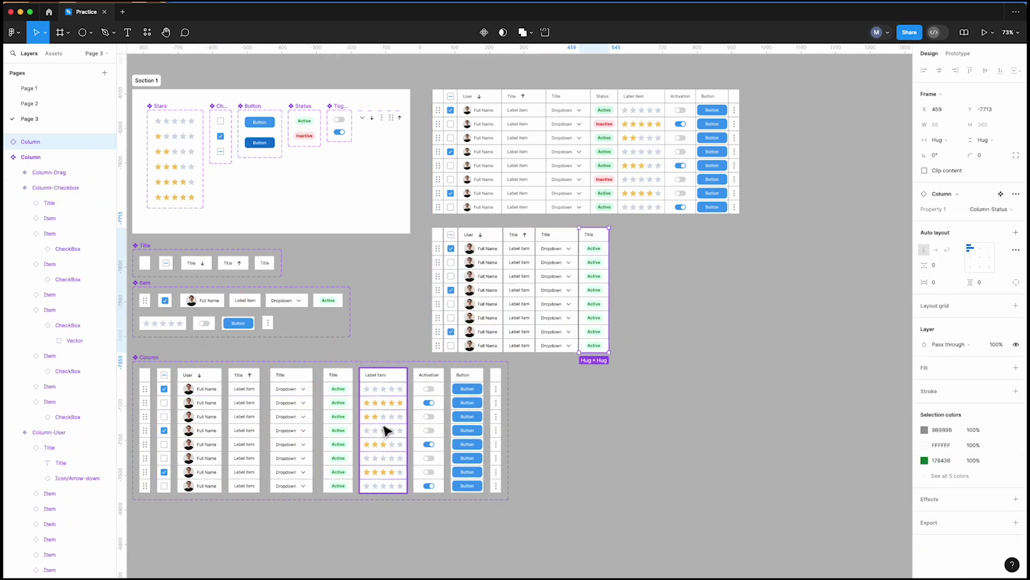
drag(383, 424, 632, 283)
drag(438, 453, 686, 314)
drag(475, 442, 714, 301)
drag(499, 432, 733, 290)
Step: Wrap the ten column instances in an auto-layout frame named Table
click(767, 295)
drag(771, 242, 431, 338)
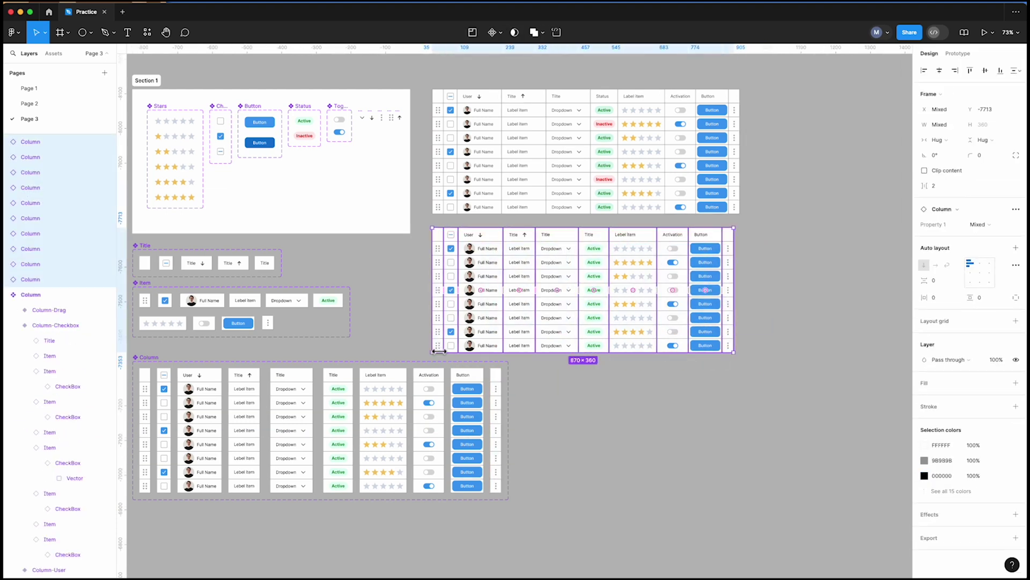
key(shift+a)
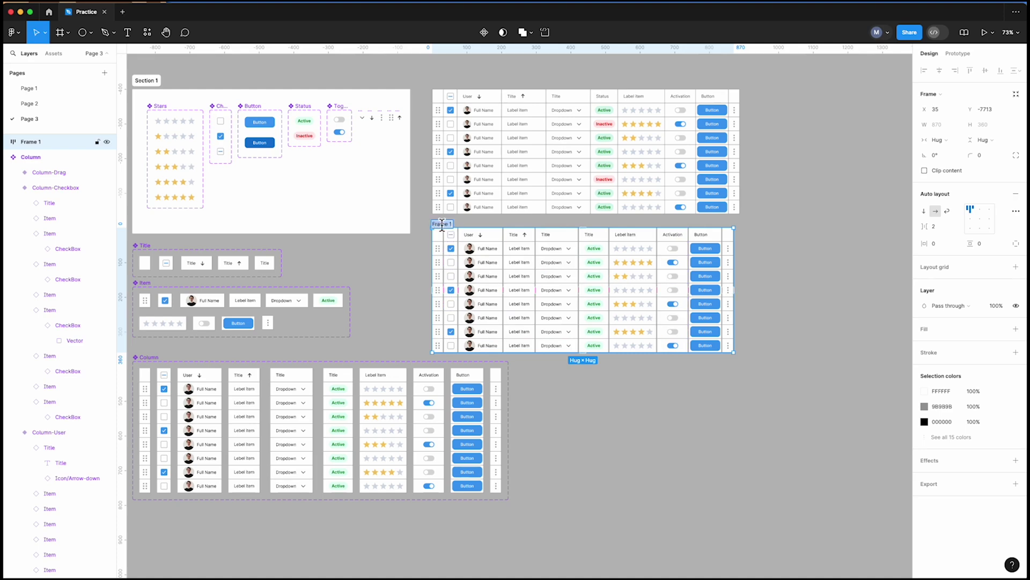
click(825, 286)
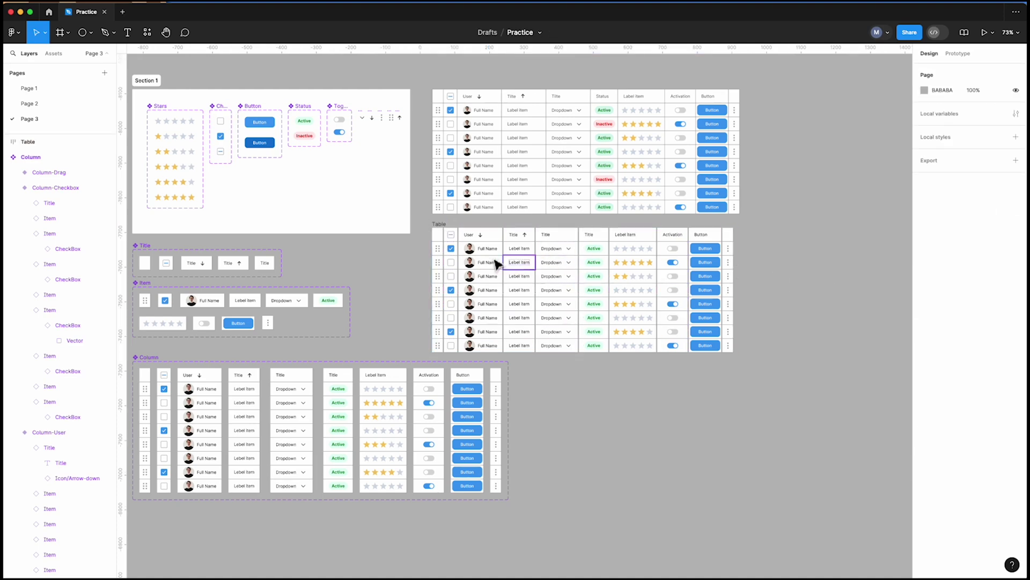
scroll(451, 251, up, 5)
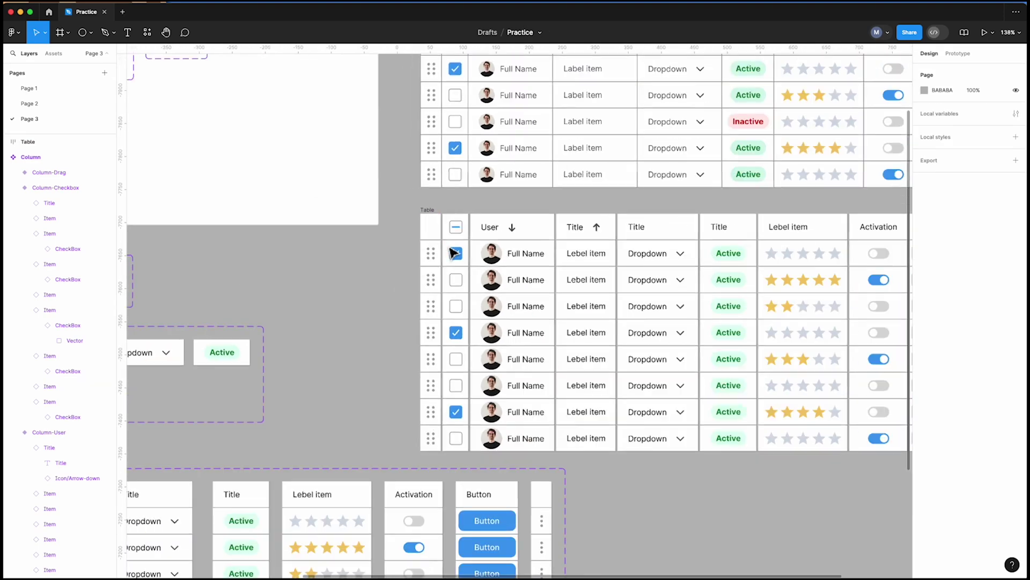
click(432, 214)
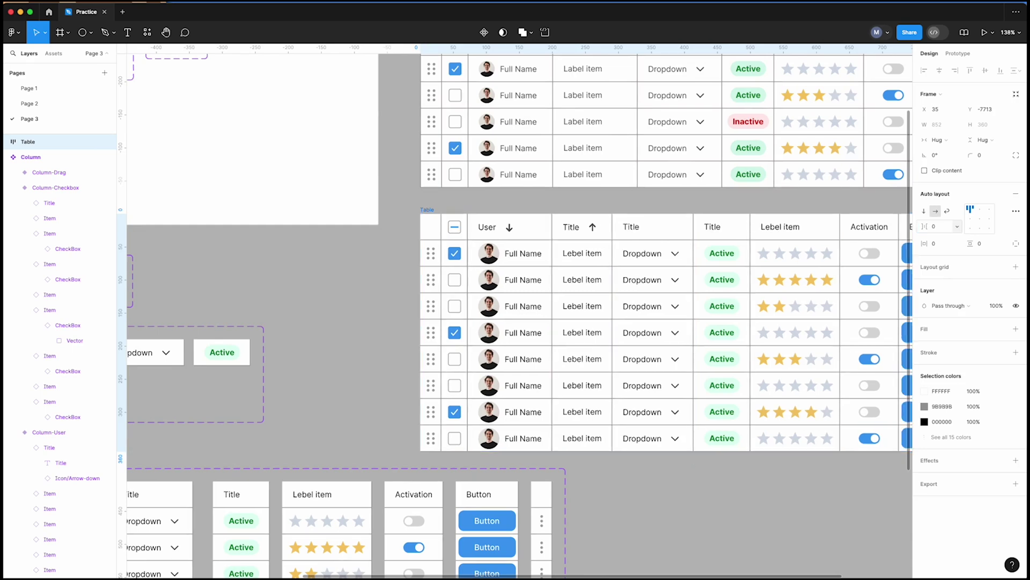
click(685, 511)
scroll(537, 420, down, 3)
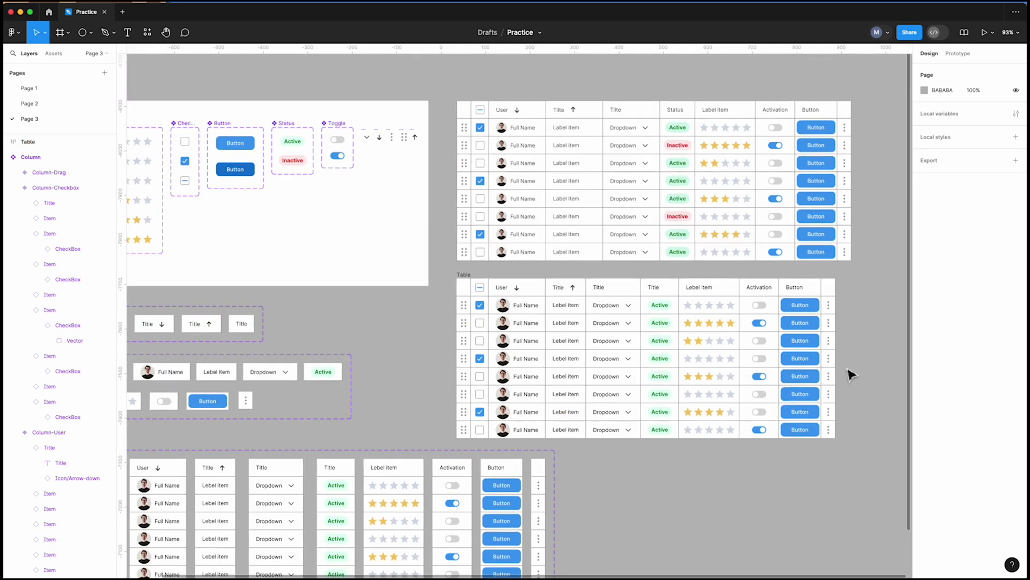
scroll(847, 374, down, 3)
Step: Switch two status badges in the status column to Inactive
double_click(412, 430)
double_click(412, 430)
shift+click(411, 489)
key(Return)
click(982, 232)
click(980, 247)
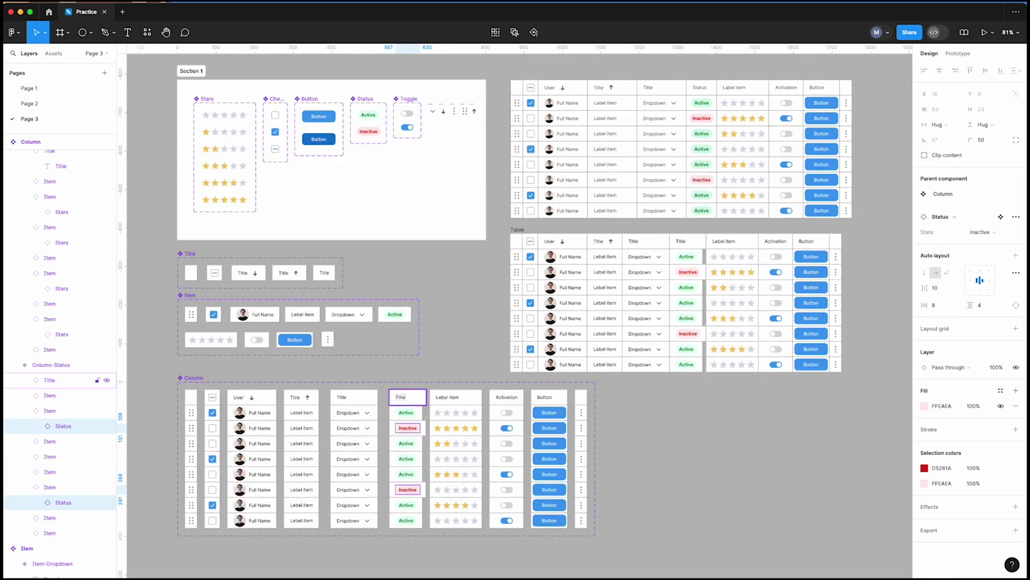
Step: Make the status column's cells fill the column width
click(416, 403)
key(shift+Return)
key(Return)
click(939, 125)
click(946, 160)
click(894, 245)
Step: Widen the lower Table frame and bring it back to 861 wide with hug height
click(397, 316)
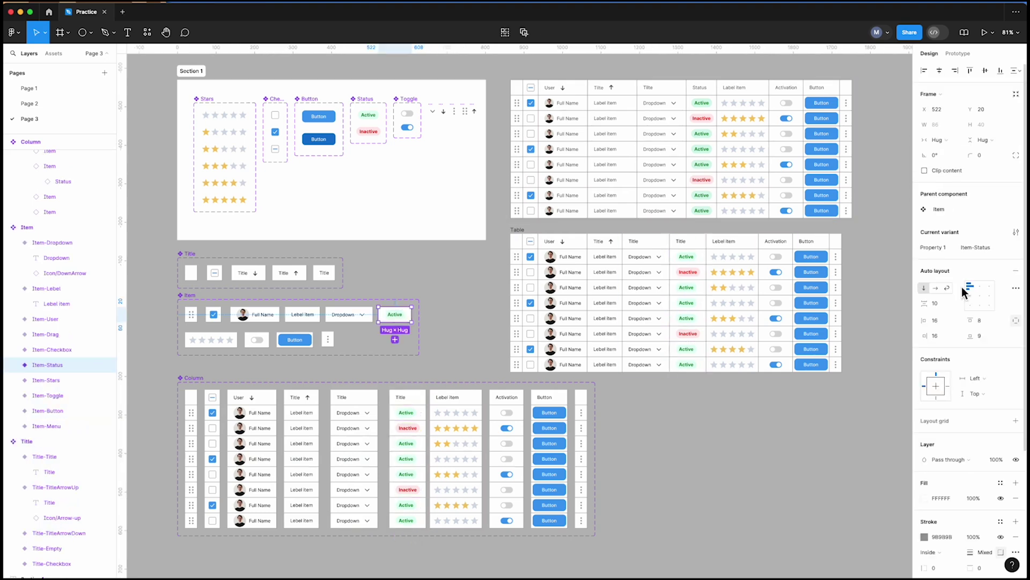
click(762, 317)
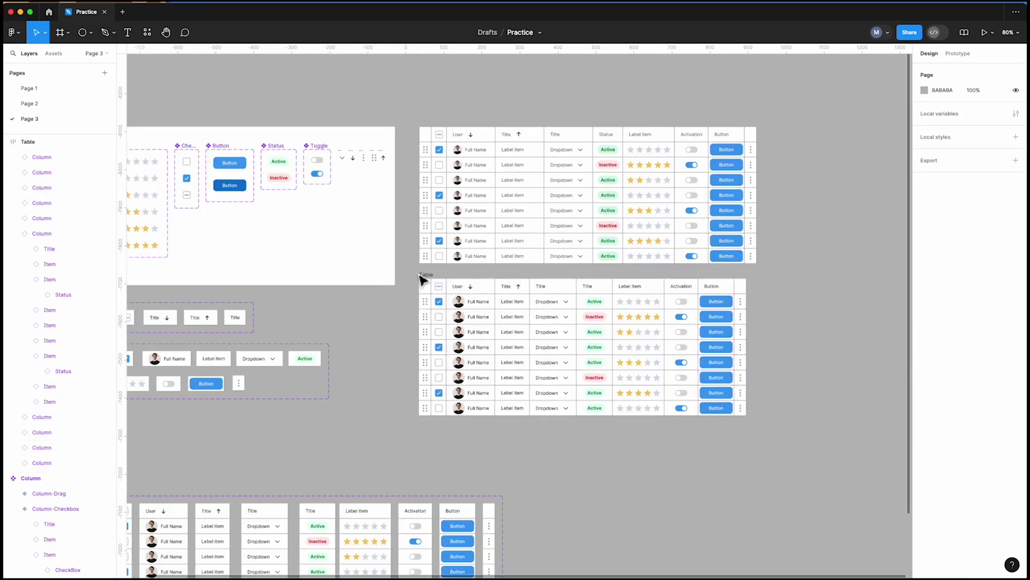
click(423, 275)
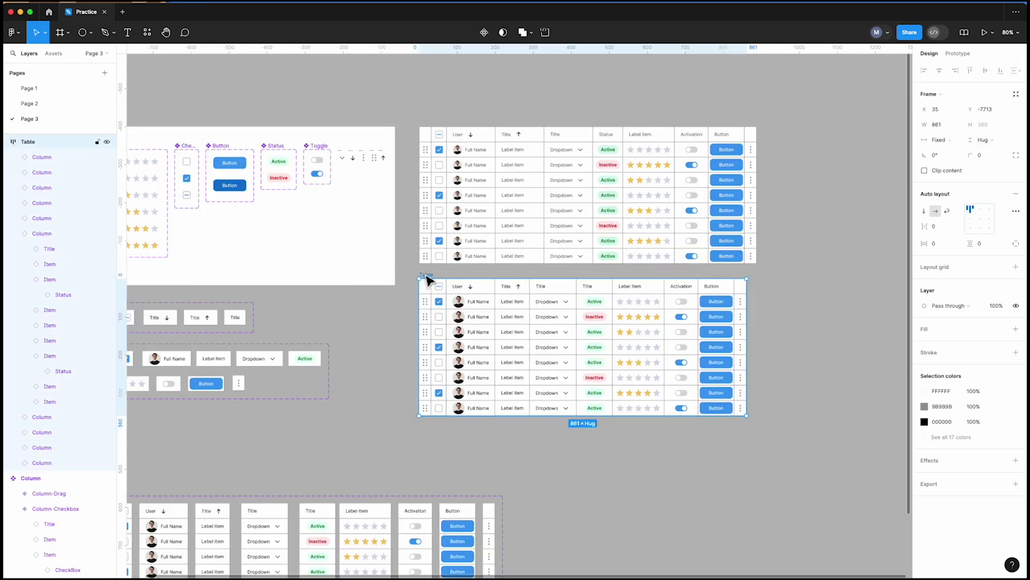
mouse_move(747, 324)
mouse_down()
mouse_move(869, 324)
mouse_move(558, 324)
mouse_move(752, 329)
mouse_up()
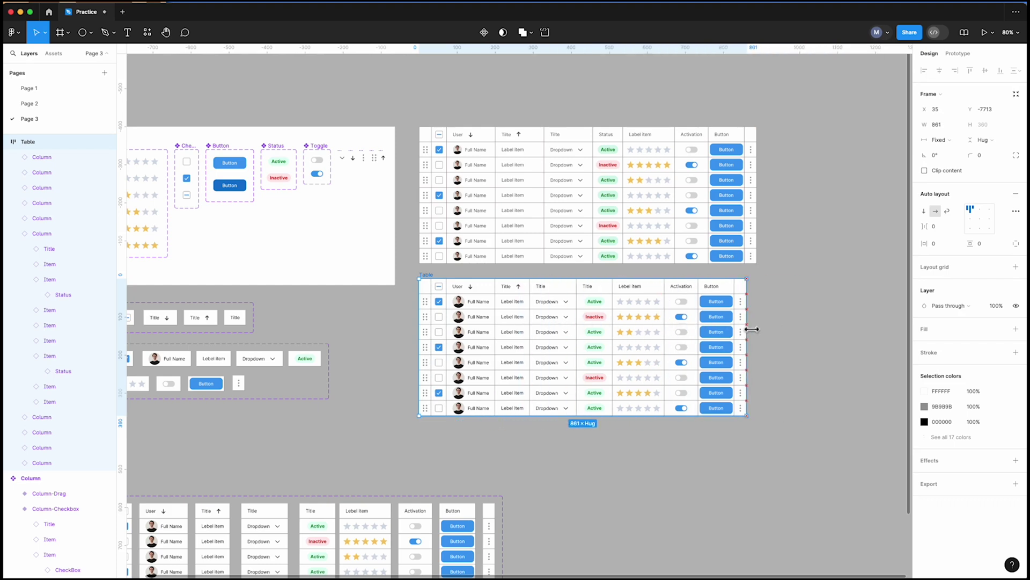
Step: Set the User, Title and Dropdown columns to Fill container and widen the table to test
click(801, 343)
click(486, 304)
shift+click(511, 320)
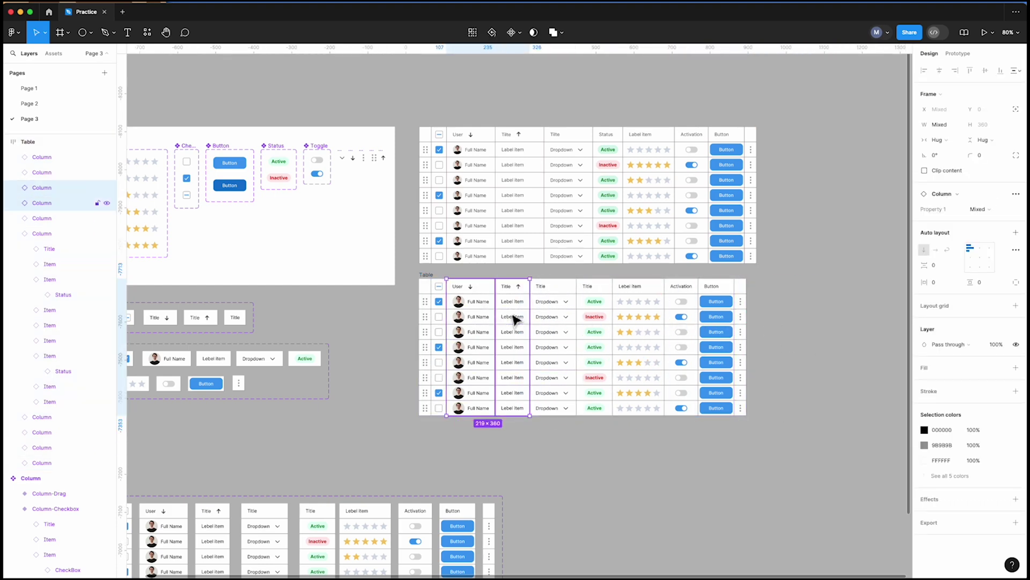
shift+click(546, 344)
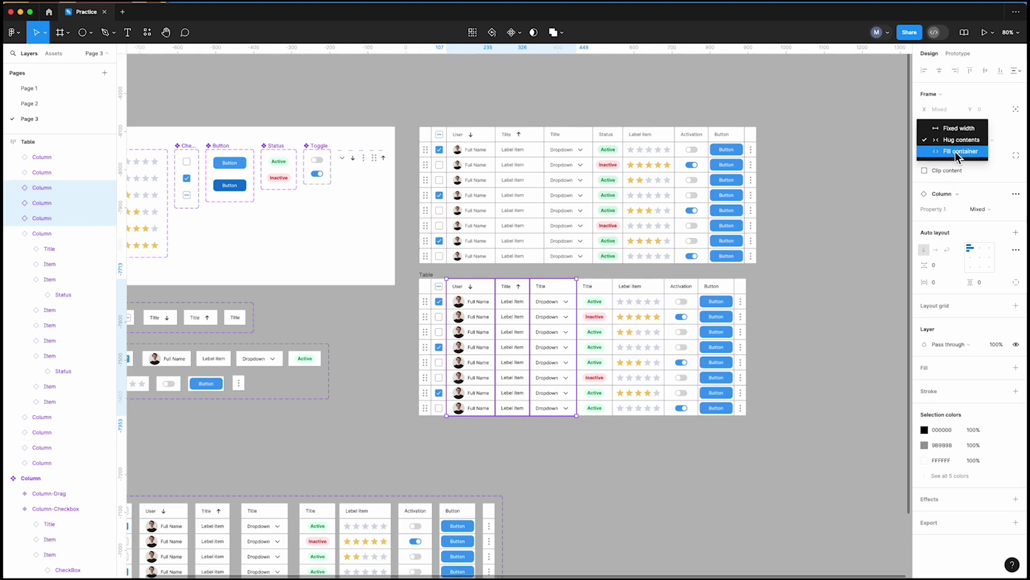
click(955, 151)
key(Escape)
drag(767, 335, 639, 347)
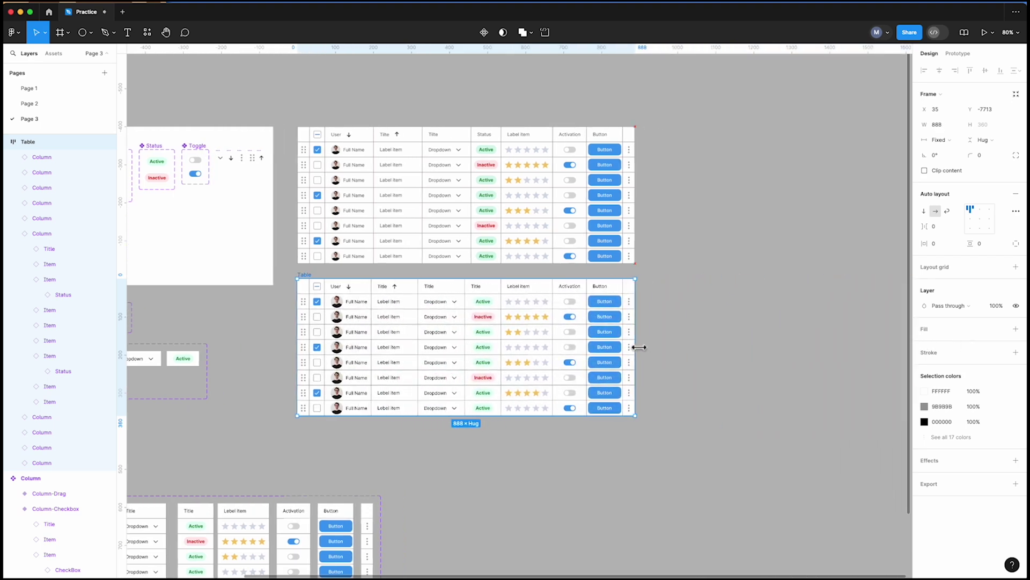
click(749, 328)
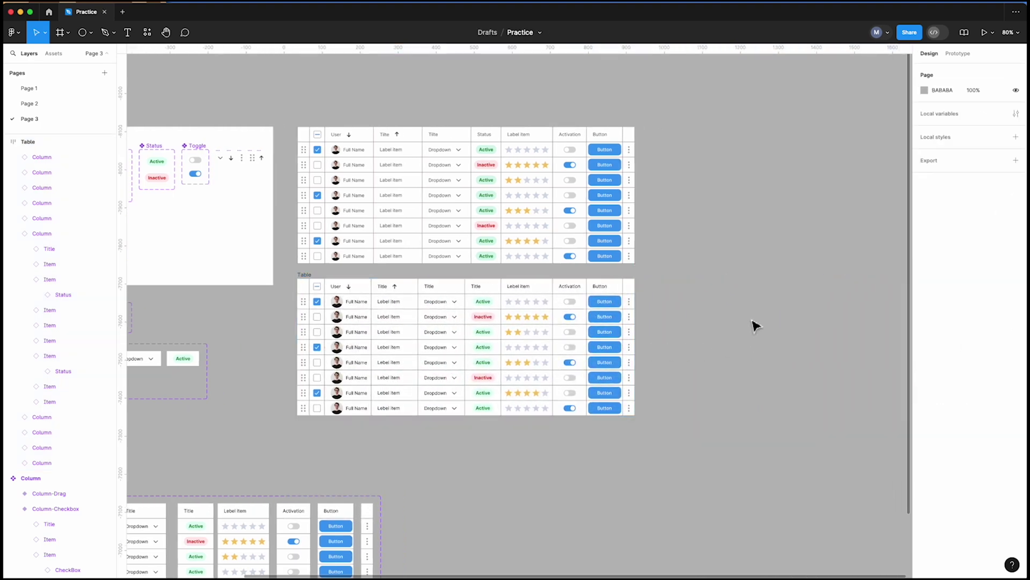
Step: Give the User and Title columns a 130 px minimum width
click(351, 305)
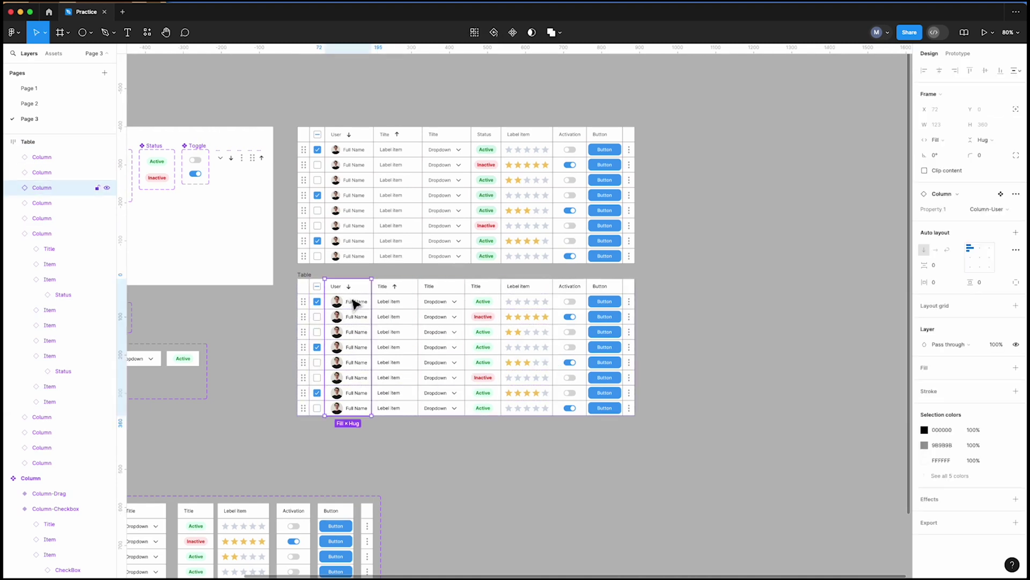
click(957, 125)
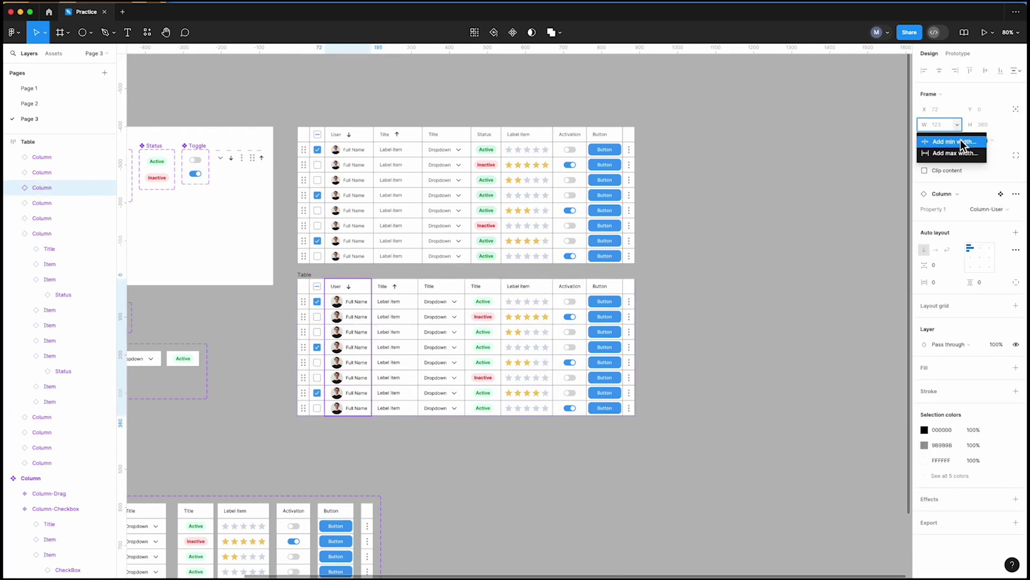
click(954, 141)
text(1)
key(Return)
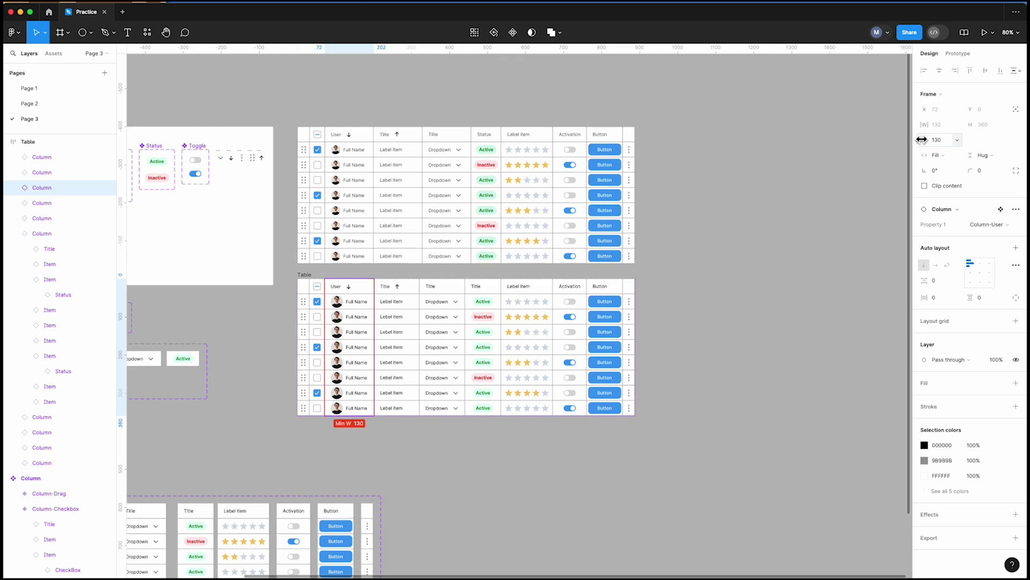
click(763, 195)
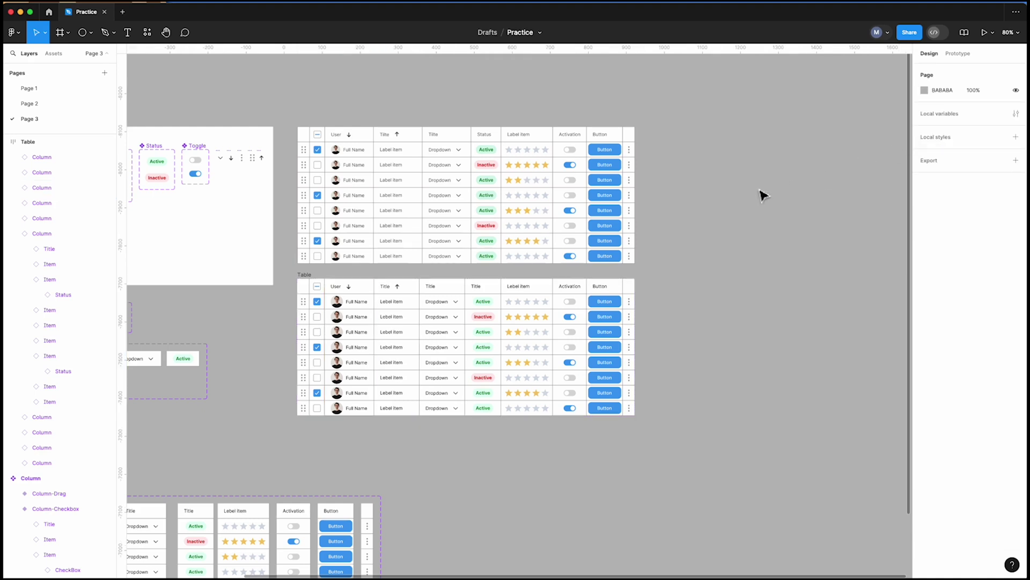
click(413, 317)
click(957, 126)
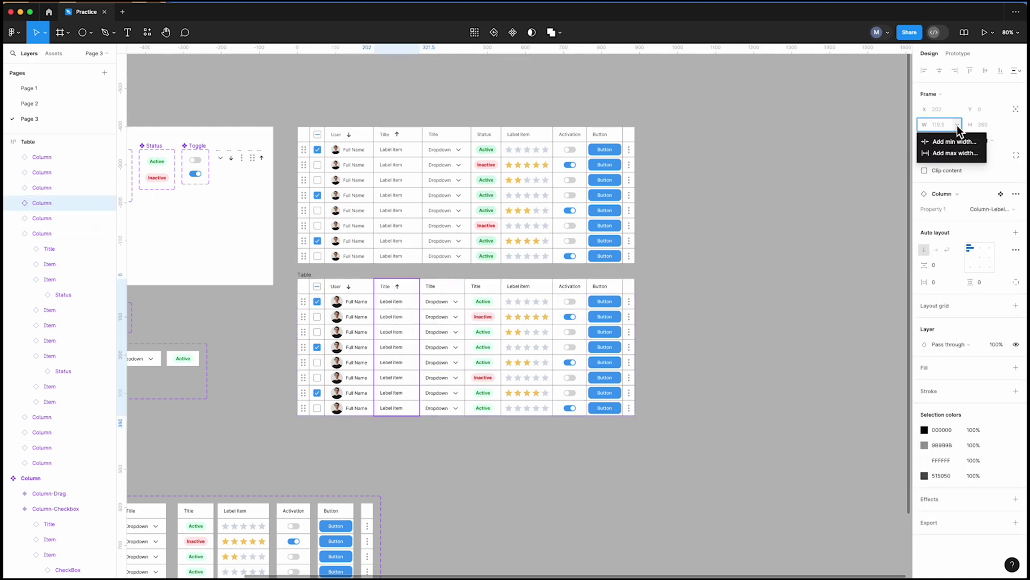
click(965, 144)
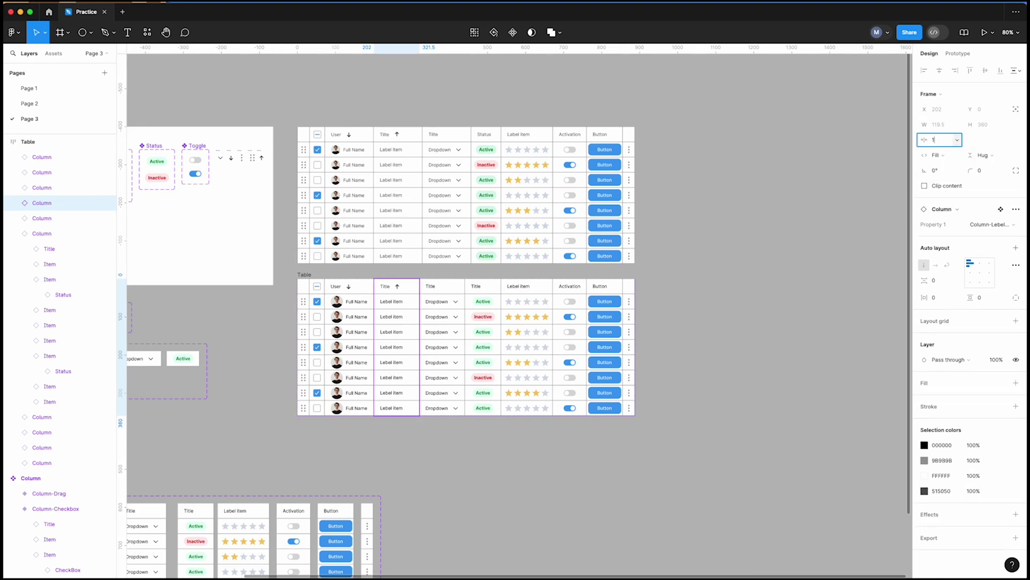
text(130)
key(Return)
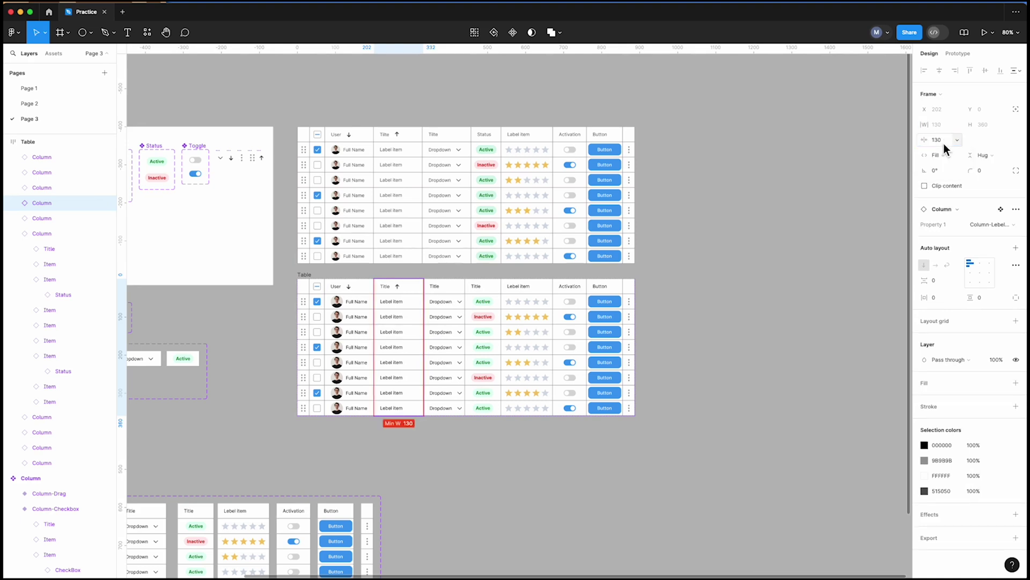
Step: Give the Dropdown column a 130 px minimum width, then stretch the Table to 903 wide to test
click(460, 340)
click(956, 126)
click(958, 142)
text(130)
key(Return)
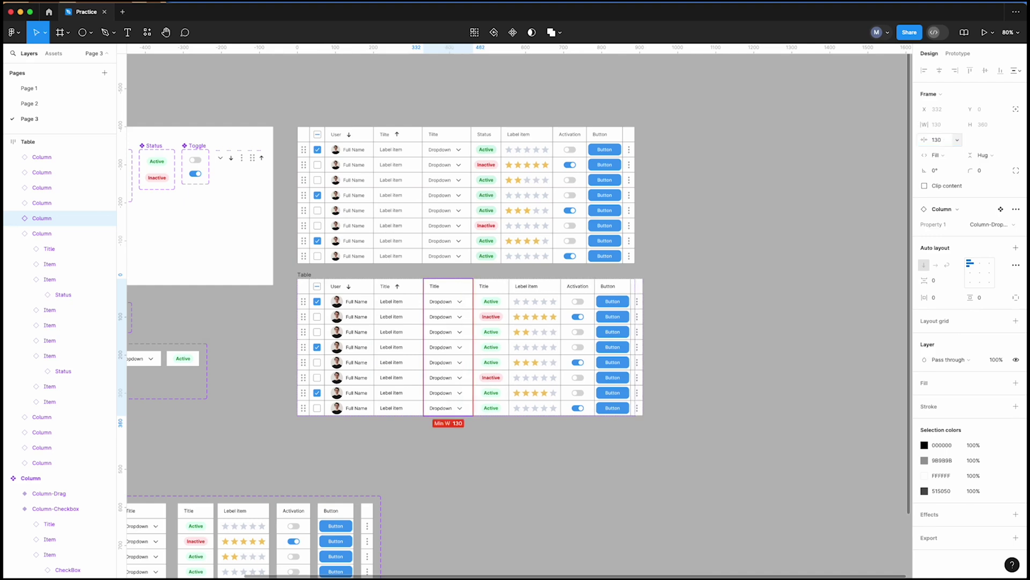
click(751, 240)
click(307, 275)
drag(636, 307, 646, 352)
Step: Create a 1440×1024 Desktop frame
scroll(638, 349, down, 3)
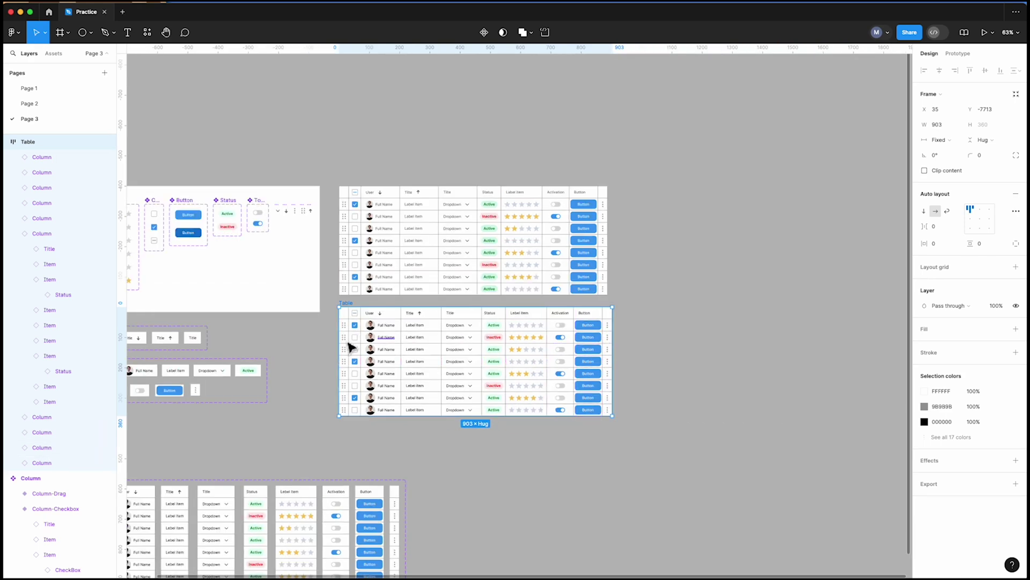
scroll(338, 345, down, 2)
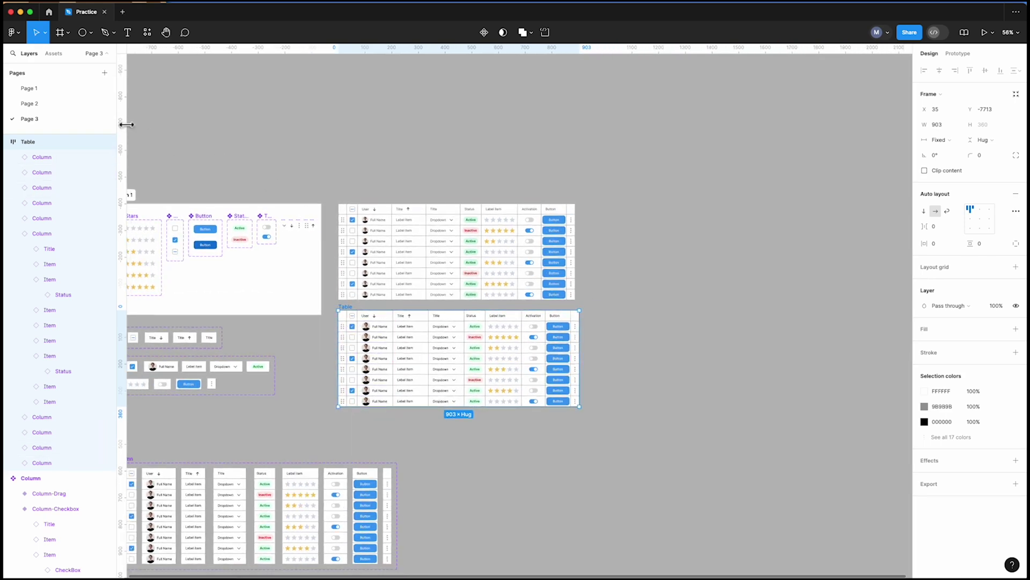
click(62, 41)
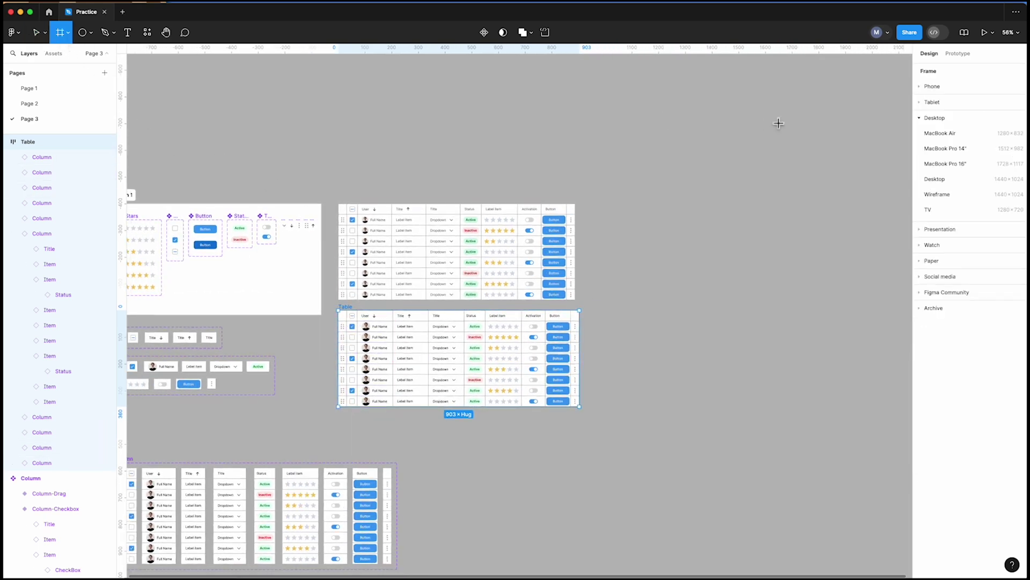
click(920, 182)
scroll(564, 187, right, 3)
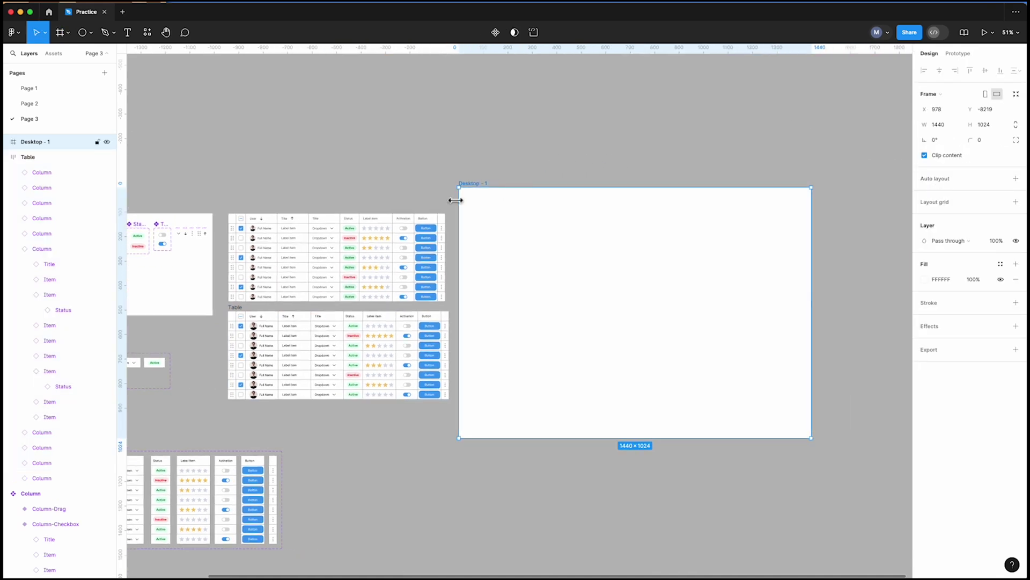
Step: Move the Table into Desktop - 1 and centre it horizontally and vertically
drag(241, 320, 573, 256)
click(939, 70)
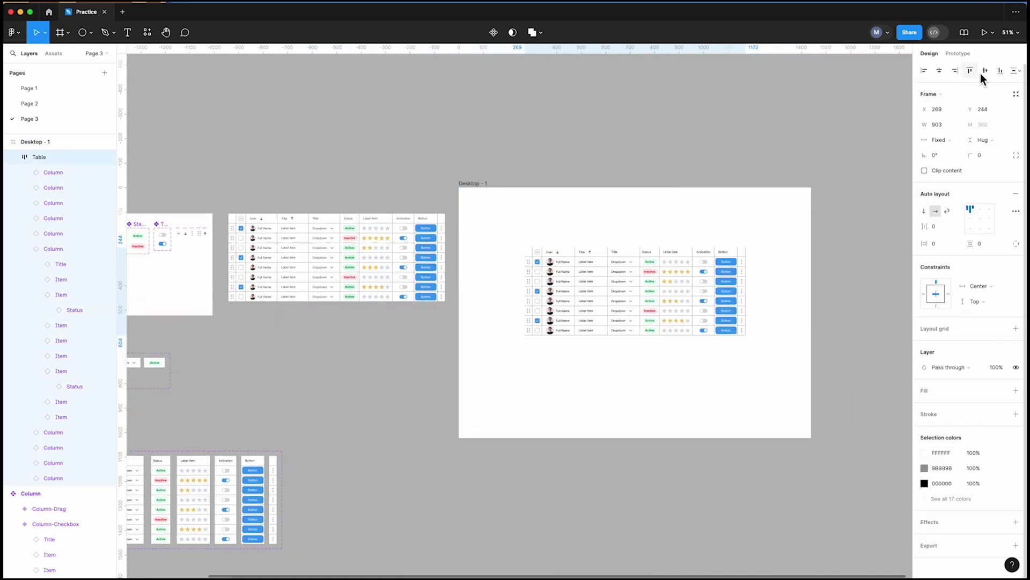
click(985, 70)
click(633, 223)
click(860, 274)
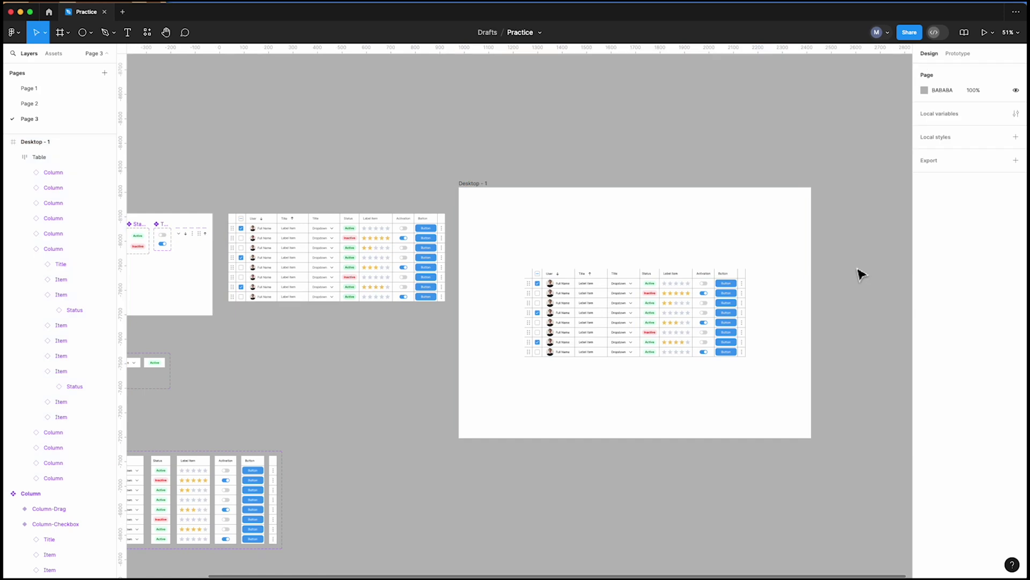
click(684, 315)
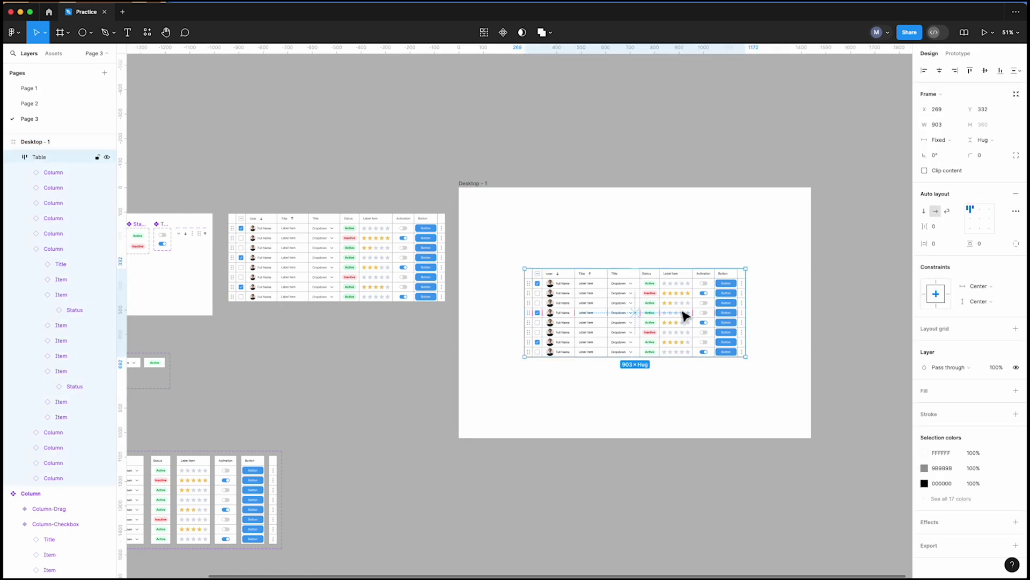
Step: Add a 1 px outside black stroke to the Table with custom sides, two set to 0 width
click(1016, 414)
key(shift+2)
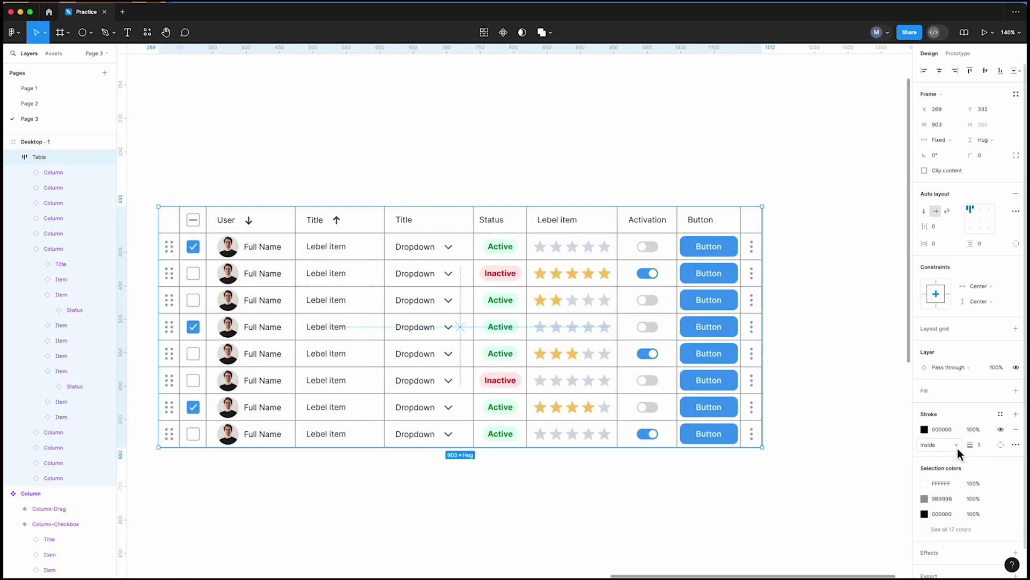
click(944, 456)
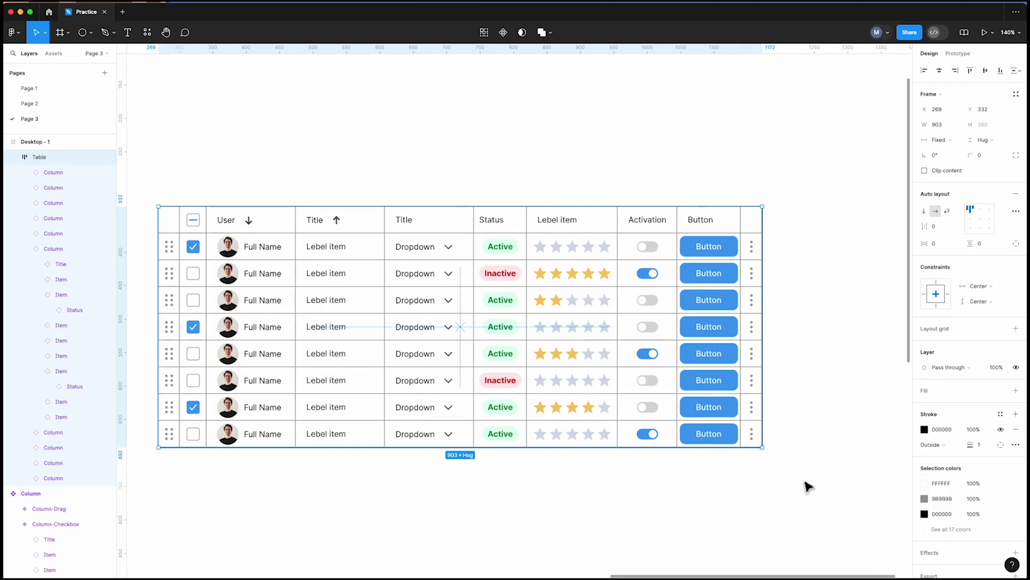
click(1000, 445)
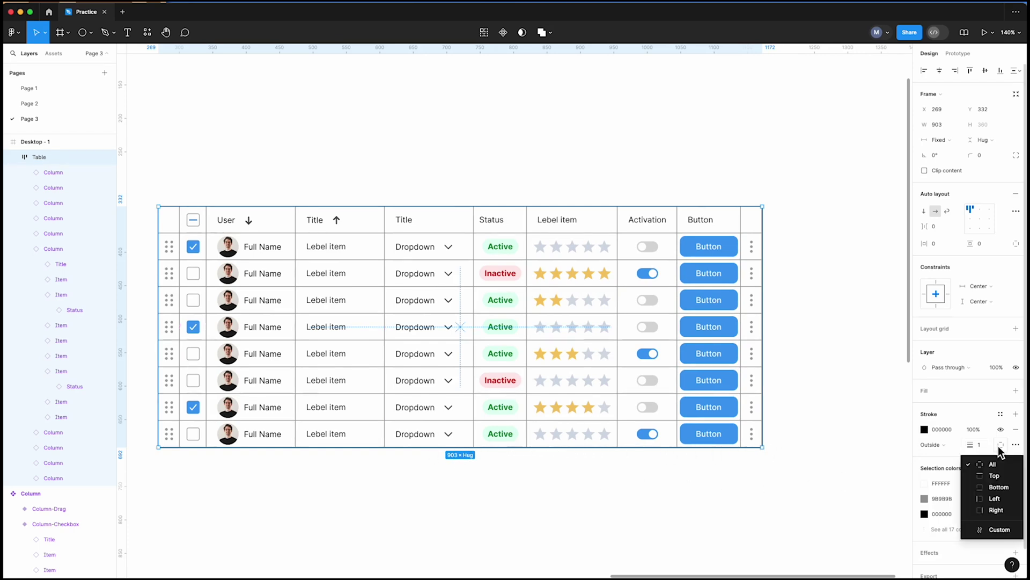
click(992, 531)
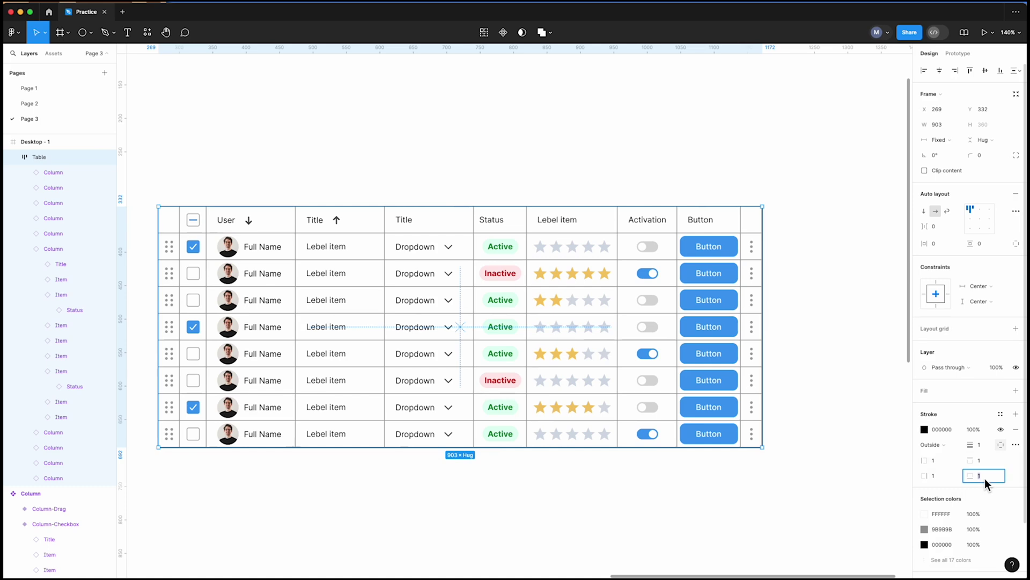
text(0)
click(938, 476)
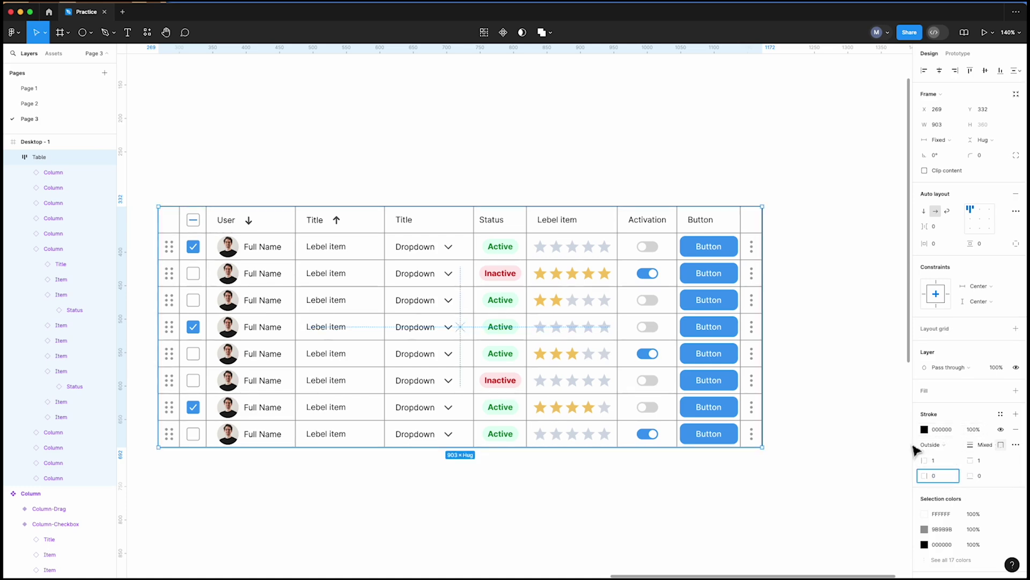
click(950, 527)
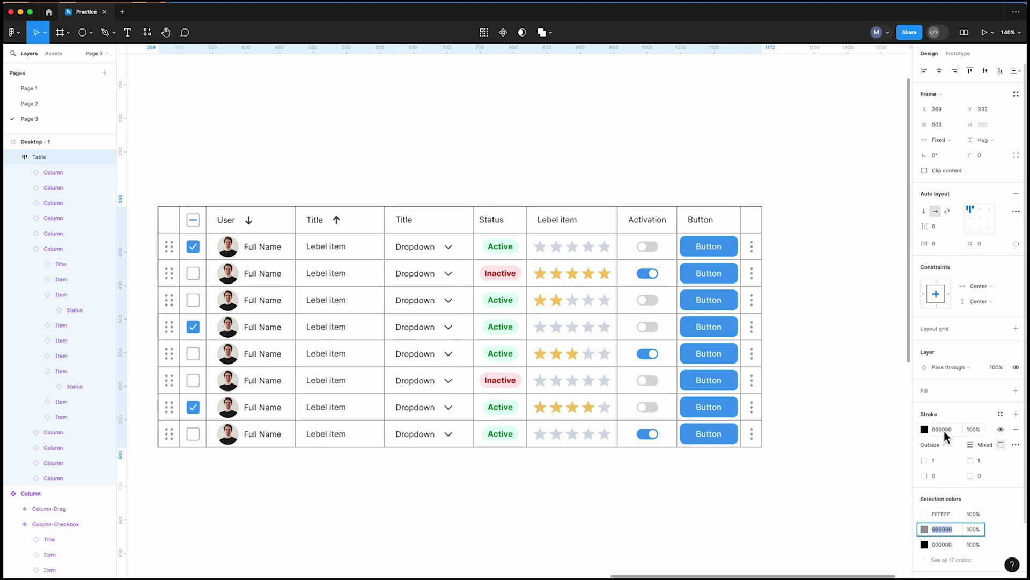
click(844, 418)
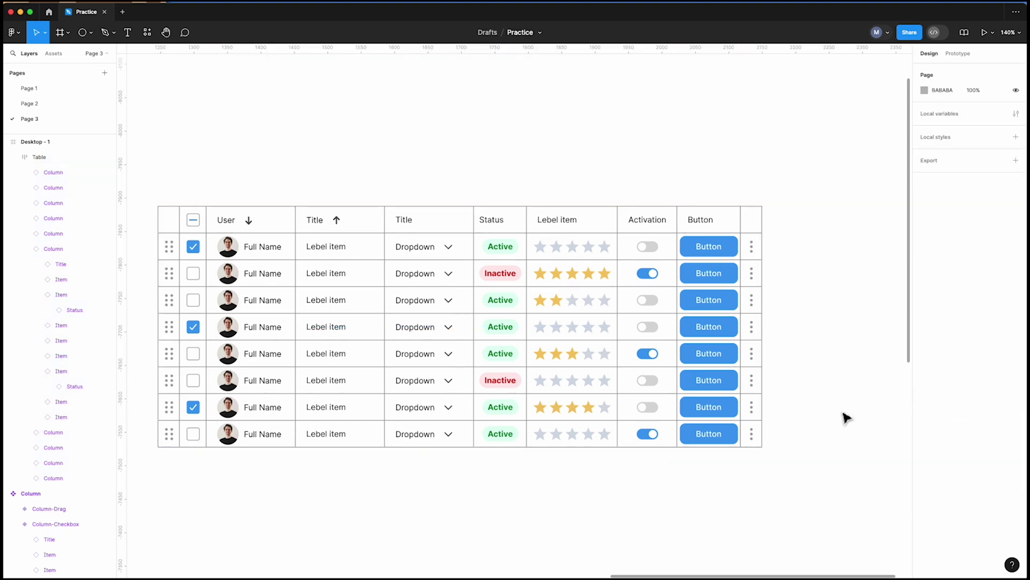
Step: Narrow the Desktop - 1 frame to check the table stays centred
scroll(847, 400, down, 5)
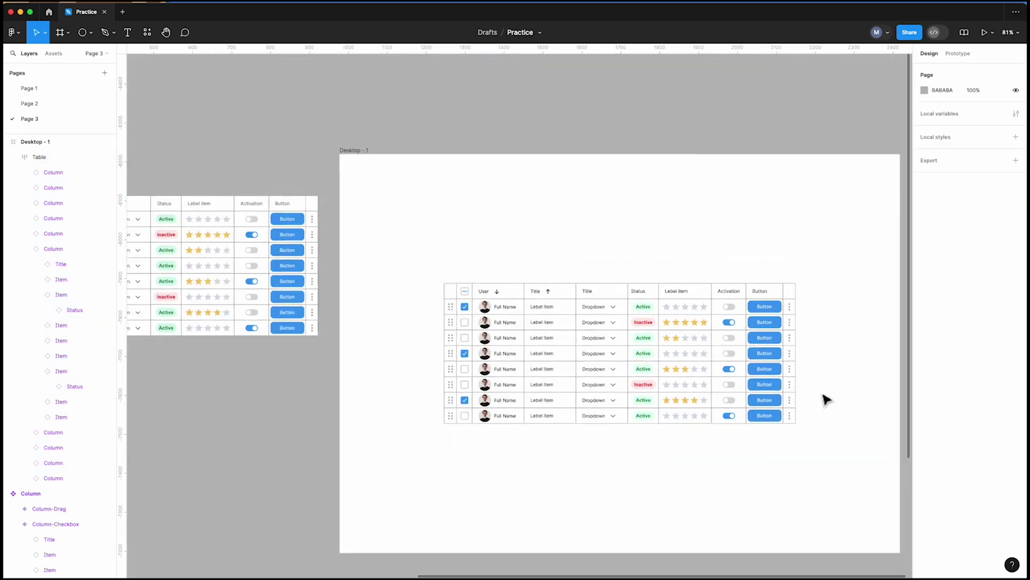
drag(852, 383, 821, 363)
click(324, 144)
drag(853, 307, 820, 331)
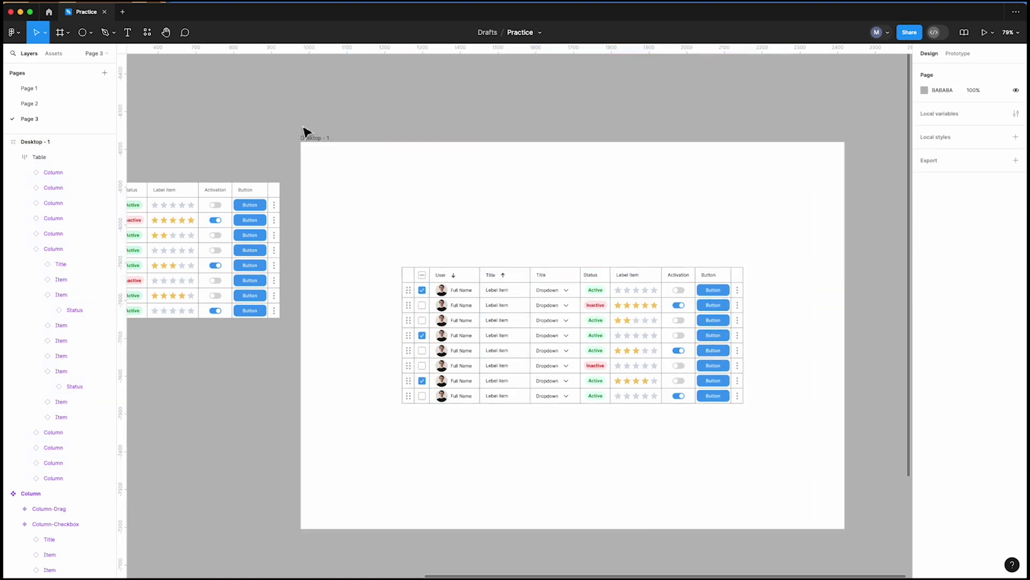
click(322, 140)
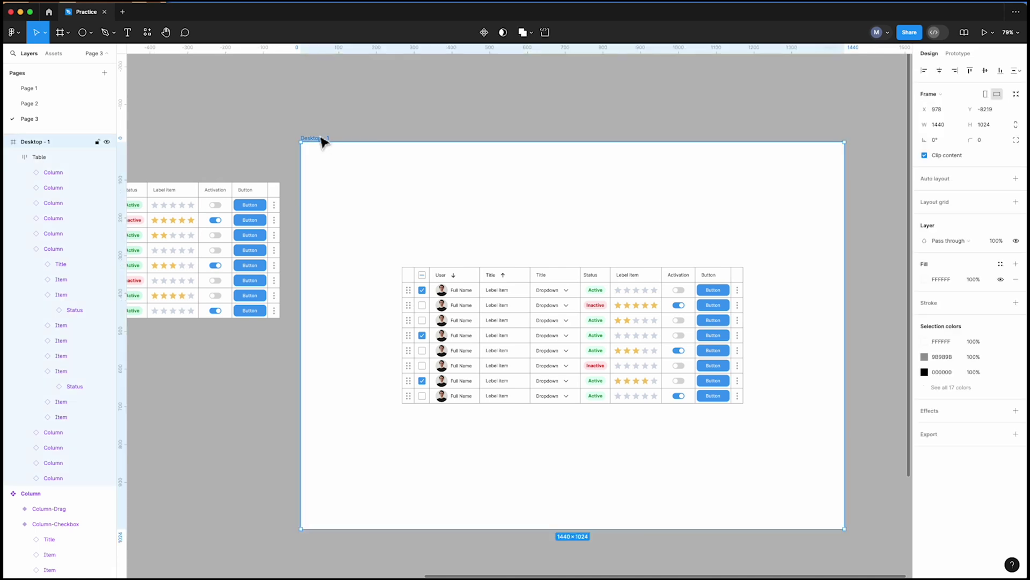
Step: Set the Table's horizontal constraint to Left and right, then narrow Desktop - 1 to test resizing
click(545, 299)
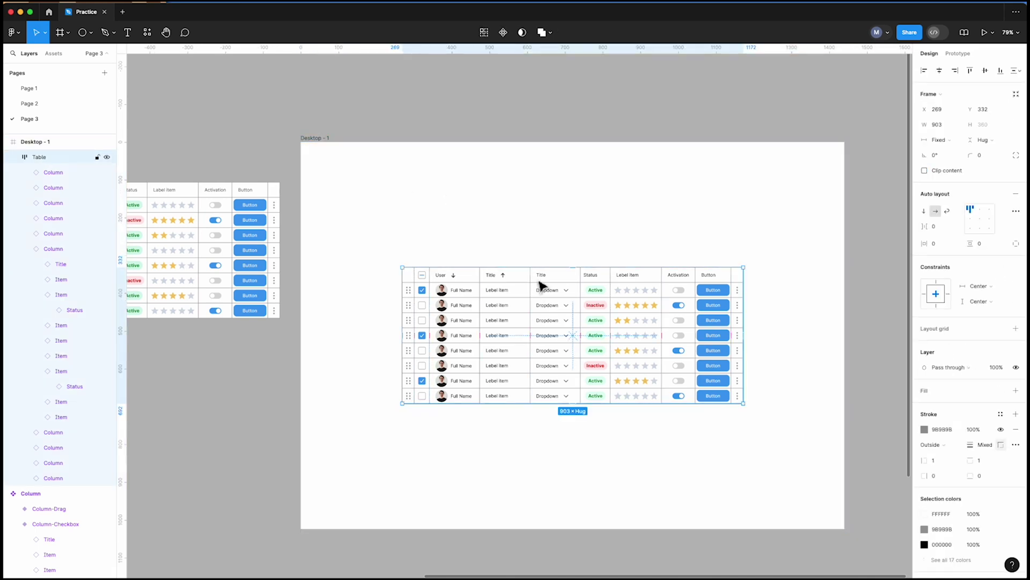
click(985, 286)
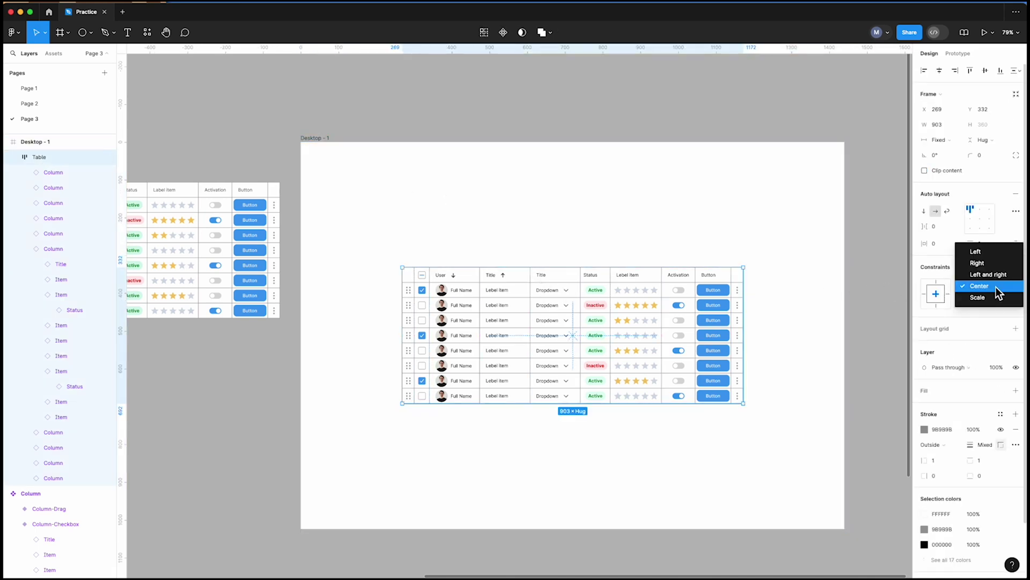
click(990, 274)
scroll(700, 334, down, 2)
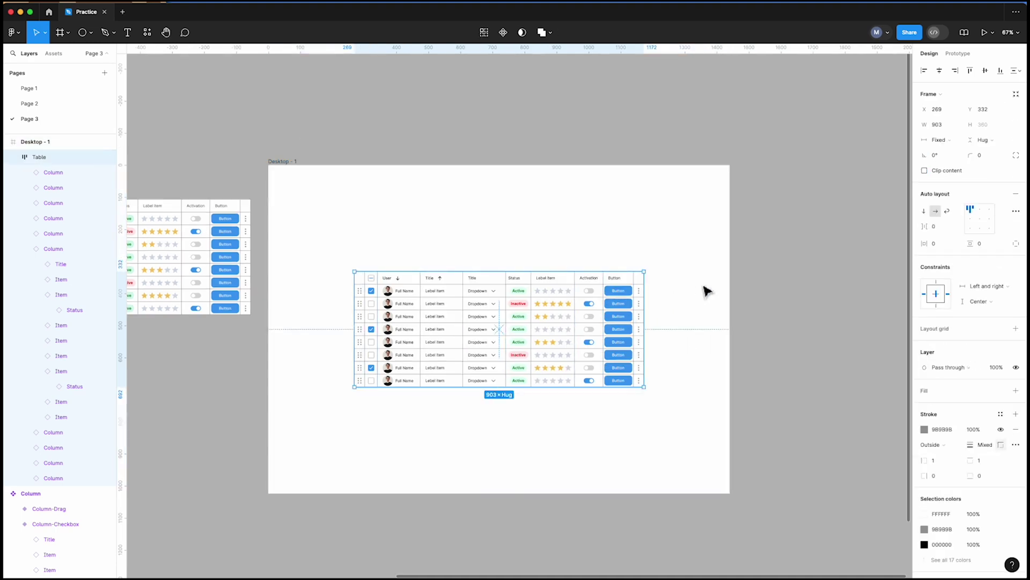
click(325, 219)
click(544, 235)
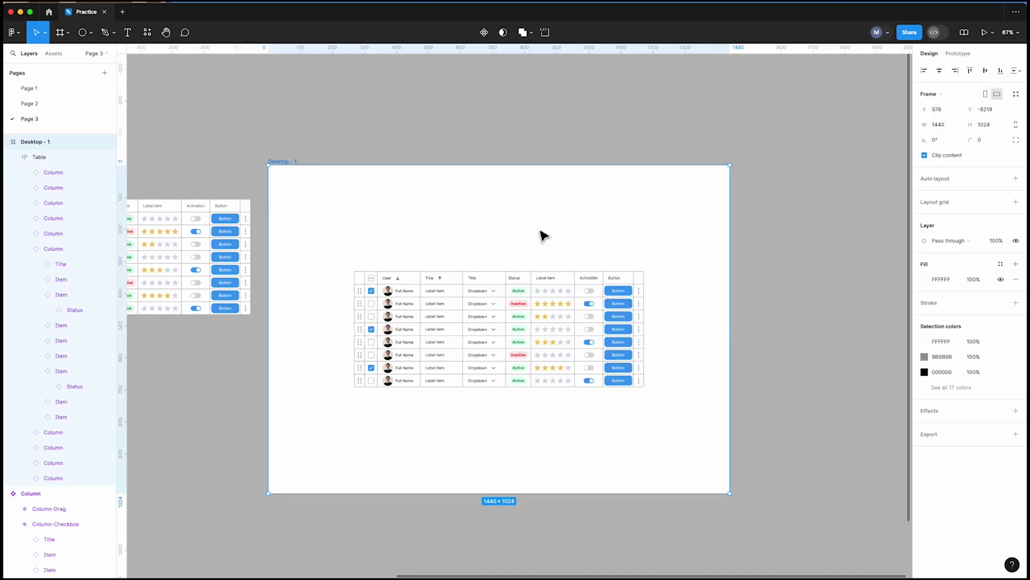
drag(739, 291, 773, 332)
Step: In presentation view, switch on row 1 and row 3 activation toggles and press row 4's button
click(984, 32)
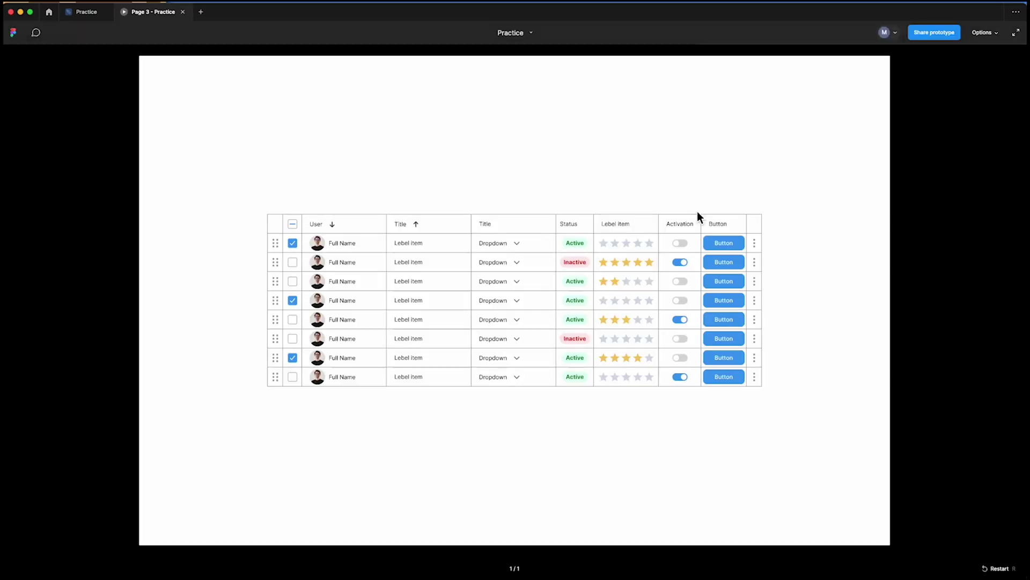
click(686, 246)
click(682, 281)
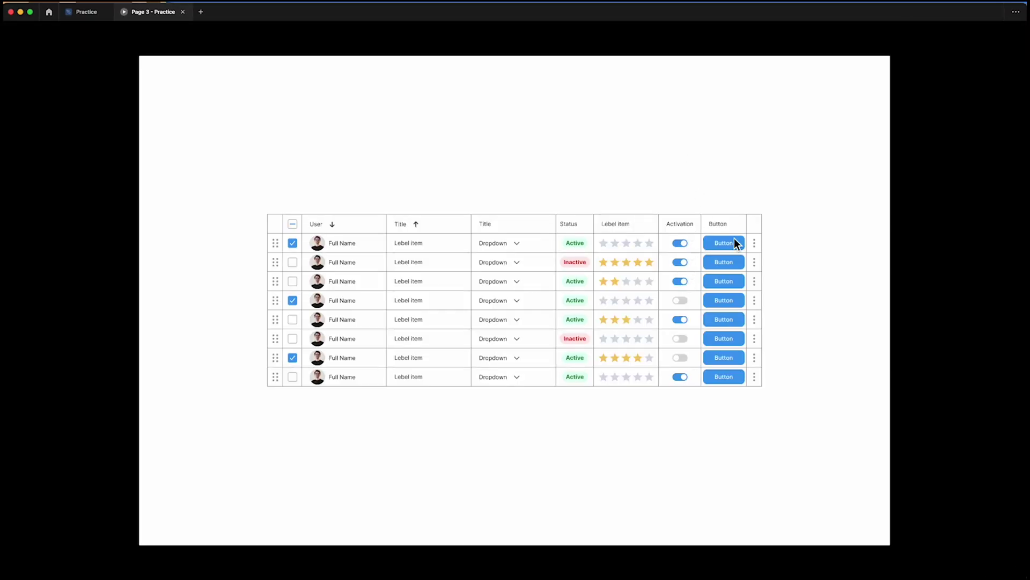
click(724, 300)
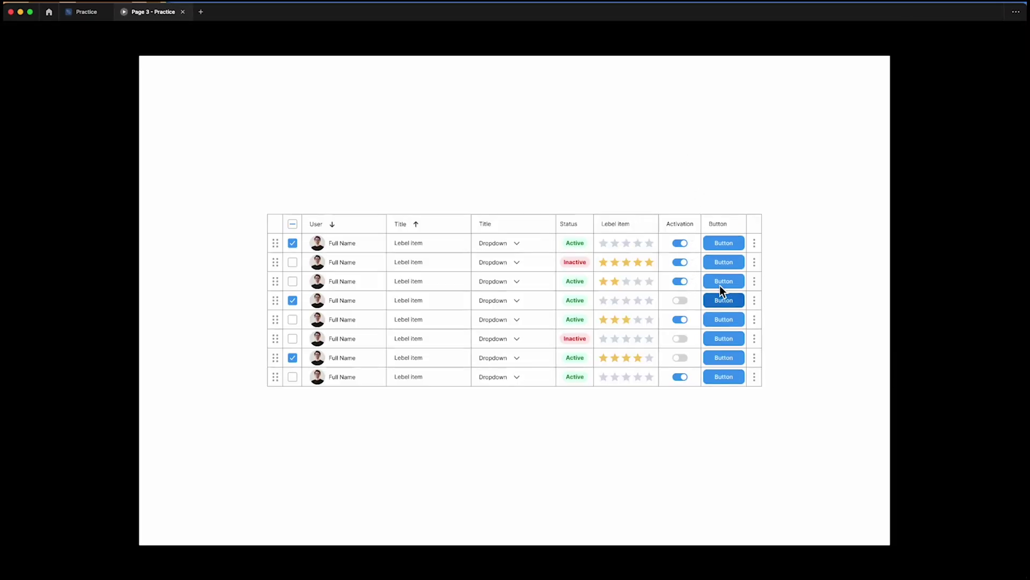
Step: Check the checkboxes of rows 2 through 5, then return to the editor
click(296, 263)
click(296, 282)
click(296, 302)
click(297, 320)
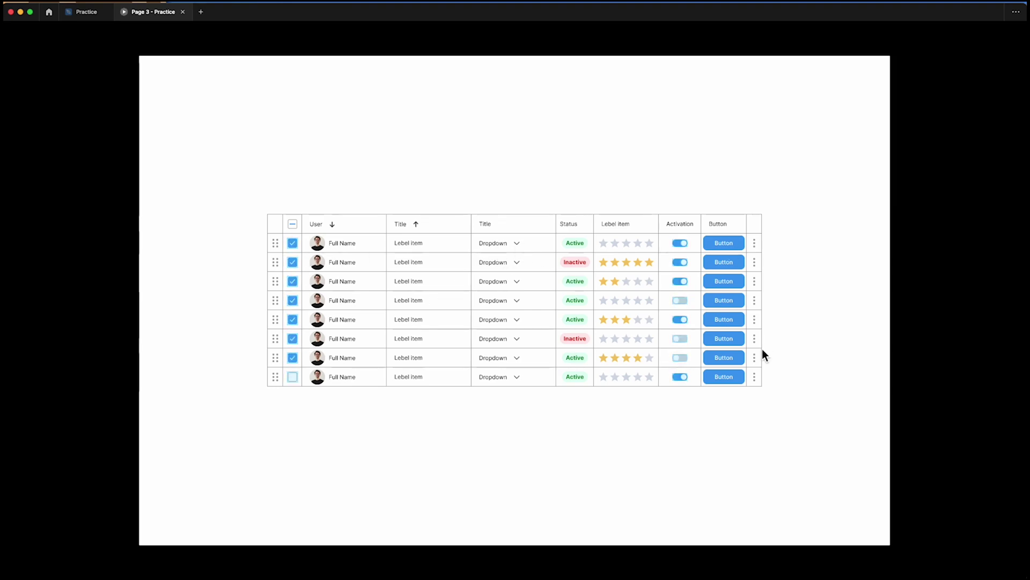
key(ctrl+Tab)
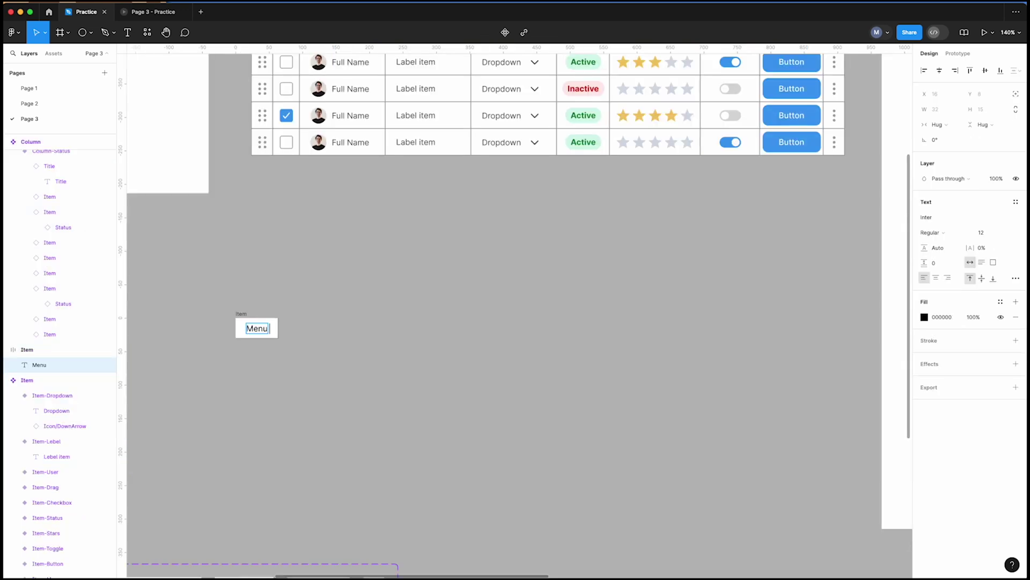
Step: Finish the item's label text as 'Menu item'
text(item)
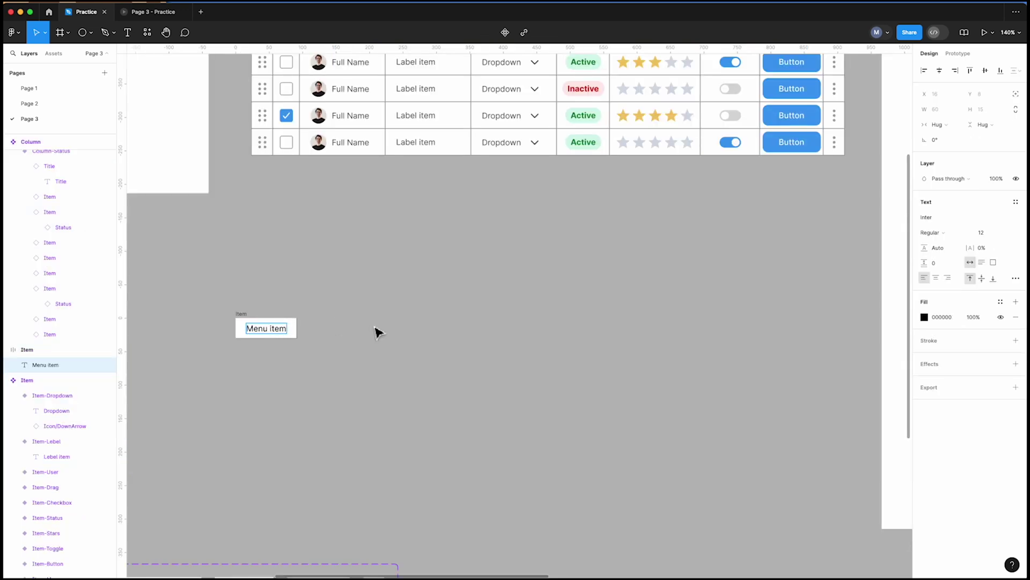
key(Escape)
scroll(288, 295, down, 5)
Step: Move the Menu item frame into Desktop - 1 and back out onto the canvas, setting width 123
drag(244, 301, 626, 354)
click(773, 221)
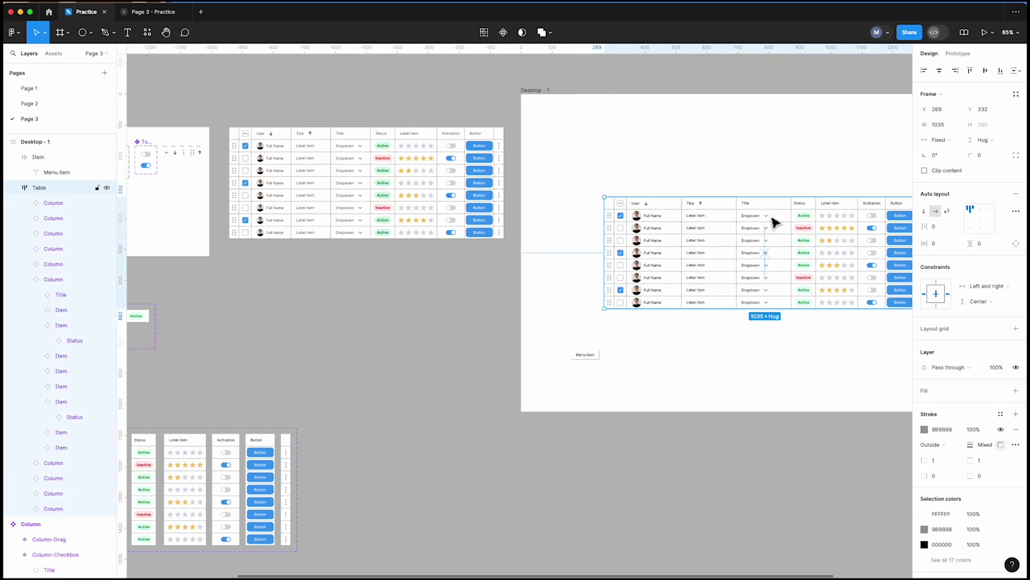
click(776, 221)
drag(313, 361, 409, 345)
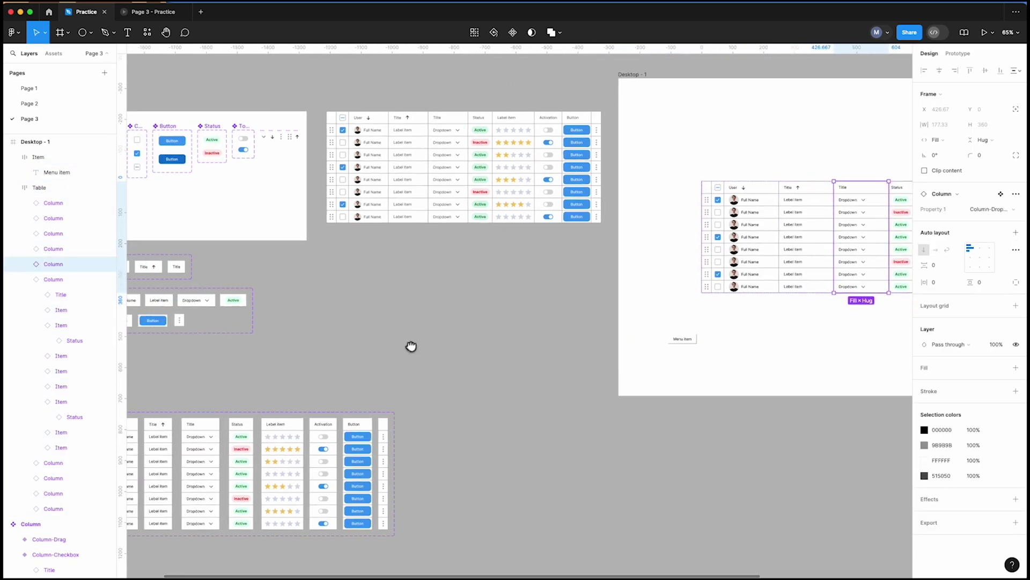
click(202, 456)
click(689, 344)
drag(692, 348, 493, 405)
click(943, 124)
Step: Set the menu item width to 123, centre its text, and name it Menu Item
text(123)
key(Return)
click(980, 218)
scroll(511, 406, up, 5)
double_click(440, 376)
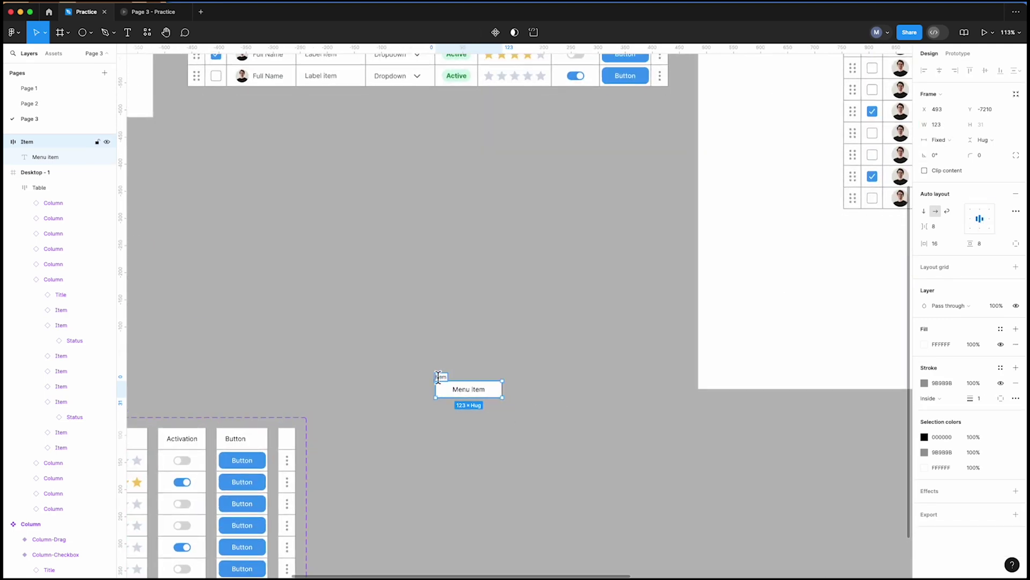
text(Menu)
key(Return)
Step: Make Menu Item a component with a second variant filled light grey
click(495, 33)
click(495, 33)
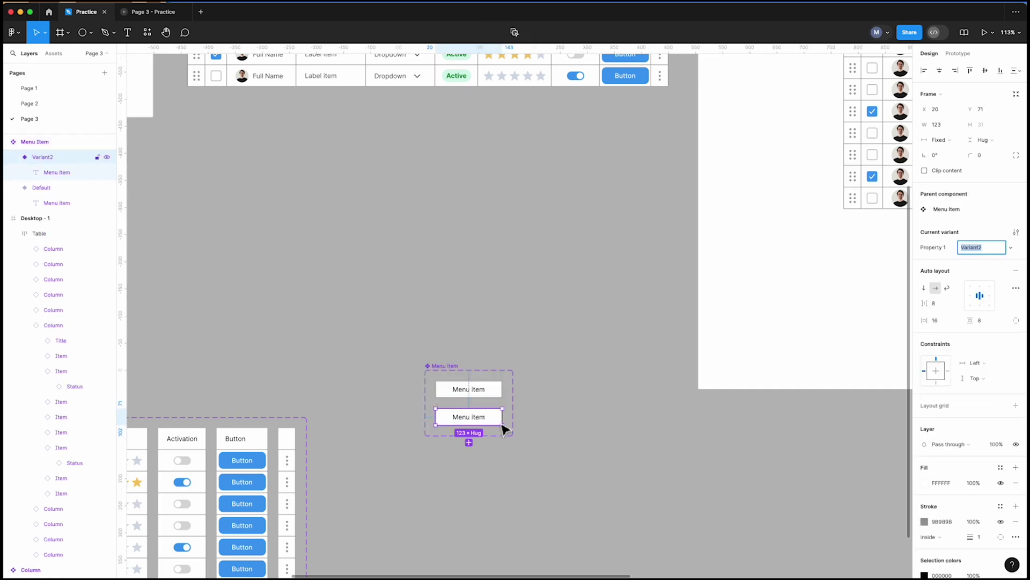
click(924, 483)
click(811, 465)
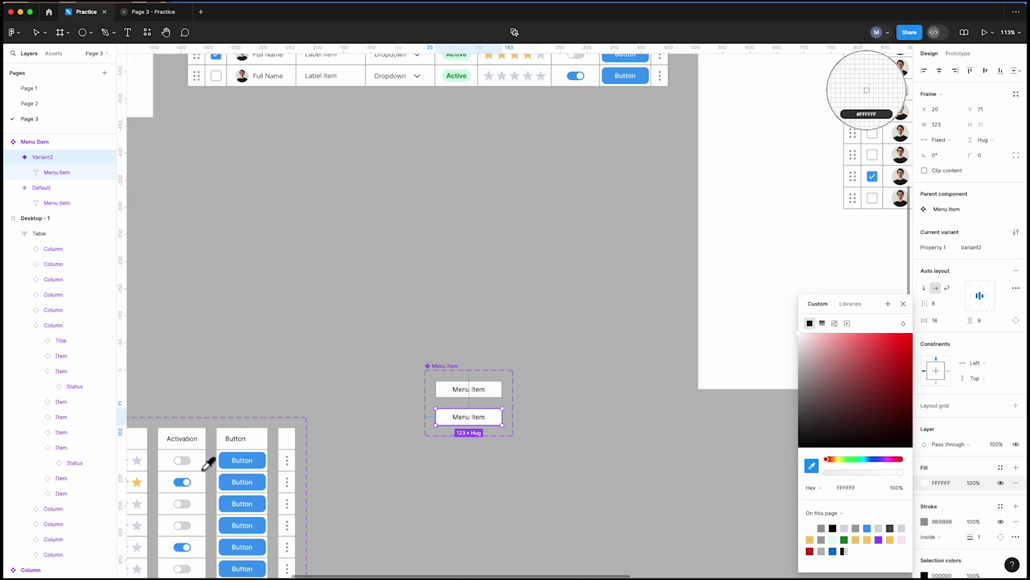
click(186, 462)
click(563, 381)
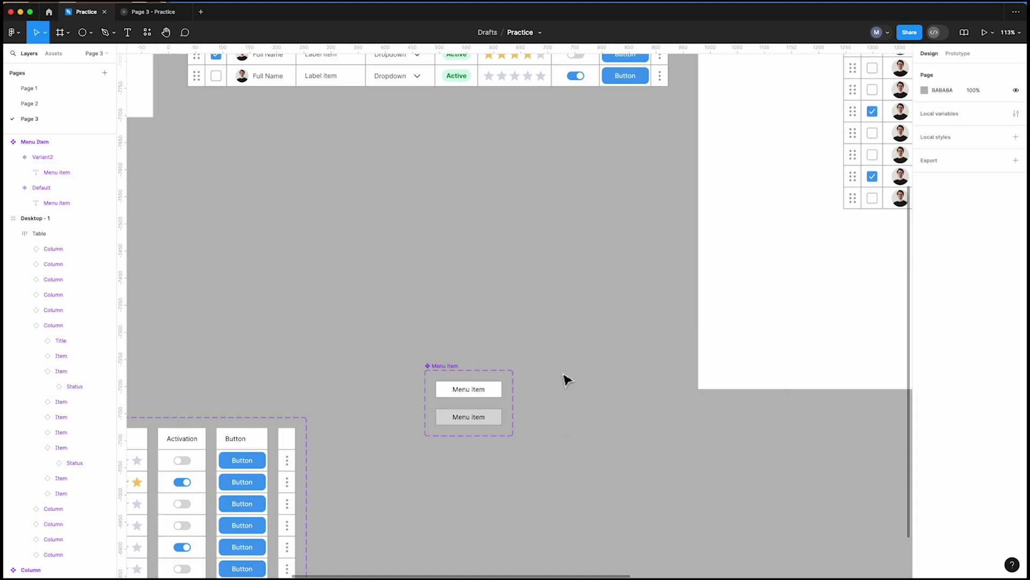
Step: Have Default change to the grey variant while hovering, then stack Menu Item instances below
scroll(505, 408, up, 2)
click(497, 385)
click(958, 54)
drag(440, 360, 452, 226)
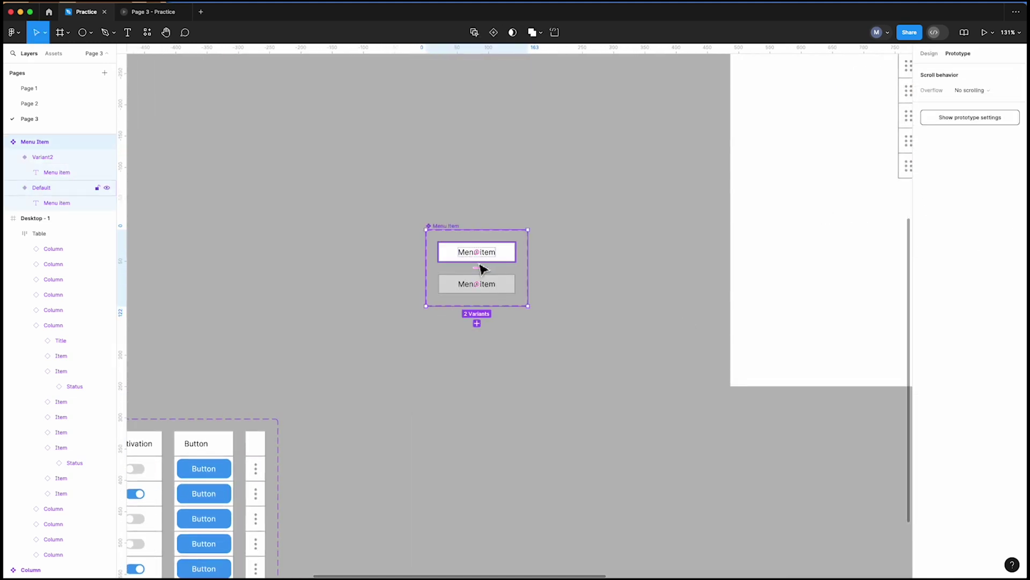
drag(477, 262, 483, 285)
click(441, 298)
click(452, 320)
click(524, 298)
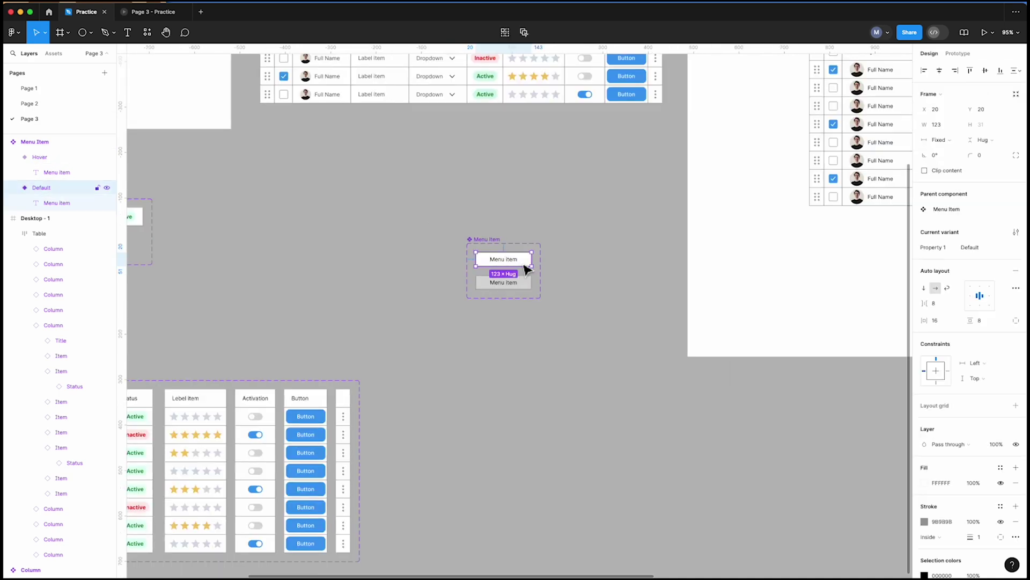
drag(524, 271, 523, 352)
key(ctrl+d)
key(ctrl+d)
key(ctrl+d)
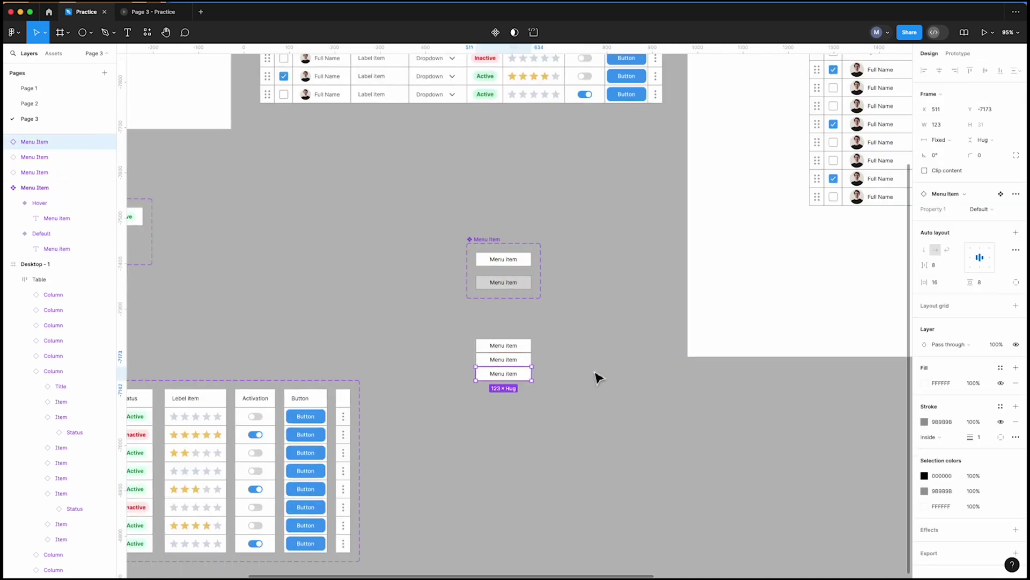
Step: Wrap the four stacked Menu item instances in an auto-layout frame named Menu-Open
click(586, 347)
scroll(560, 346, up, 2)
drag(560, 344, 490, 427)
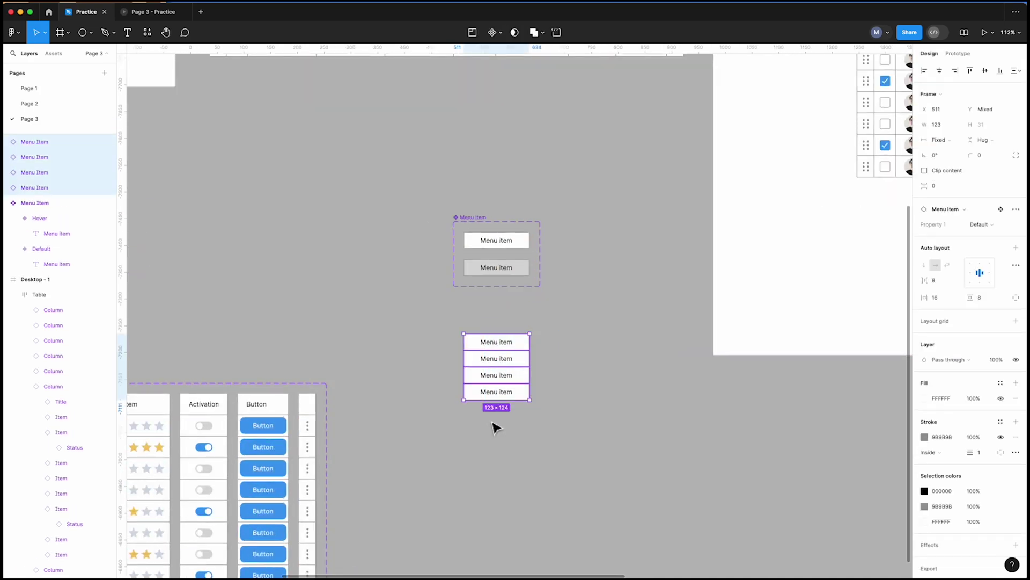
key(shift+a)
text(Open)
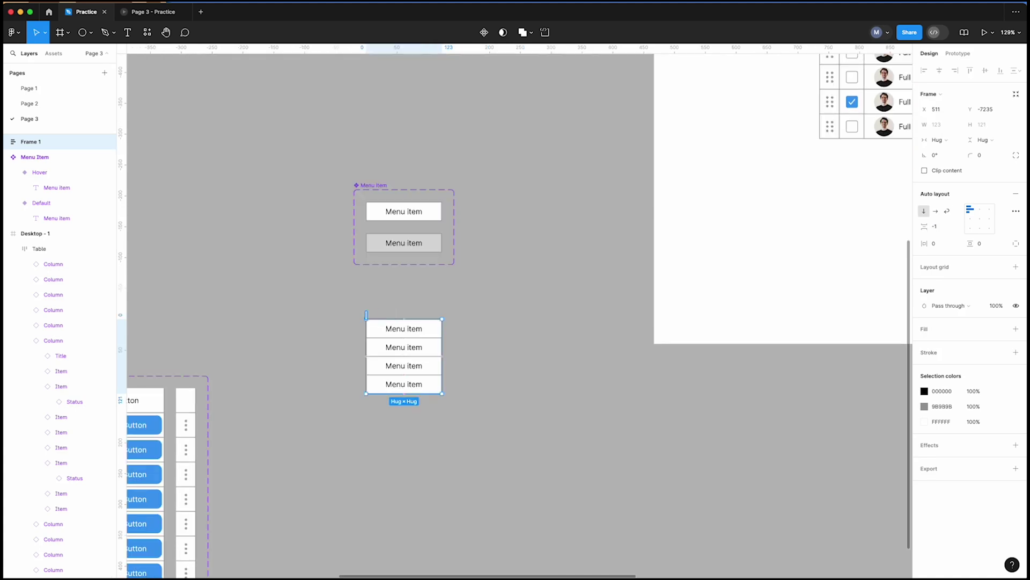
click(467, 291)
Step: Move Menu-Open beneath the Item component set and align it
scroll(432, 304, down, 3)
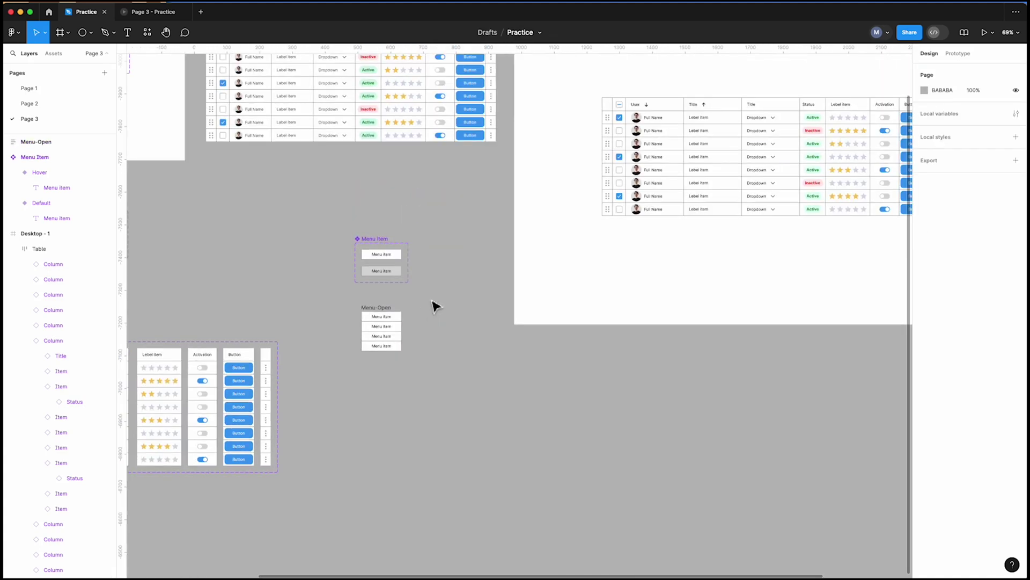
scroll(432, 305, left, 3)
drag(528, 285, 219, 250)
scroll(218, 250, left, 3)
scroll(397, 272, up, 3)
drag(382, 258, 384, 272)
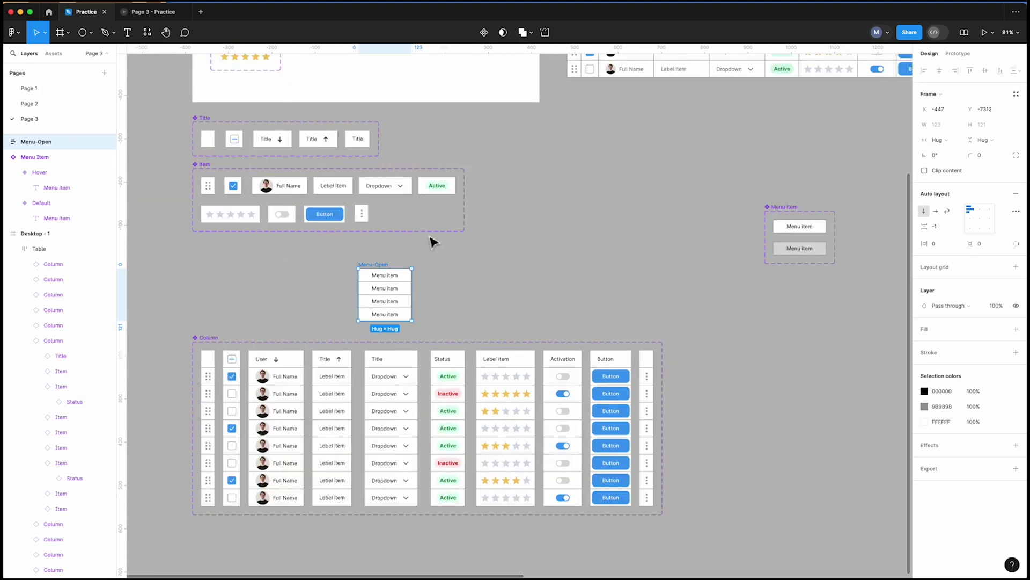
click(958, 53)
Step: Make the Dropdown cell open Menu-Open as a manually positioned overlay
click(406, 193)
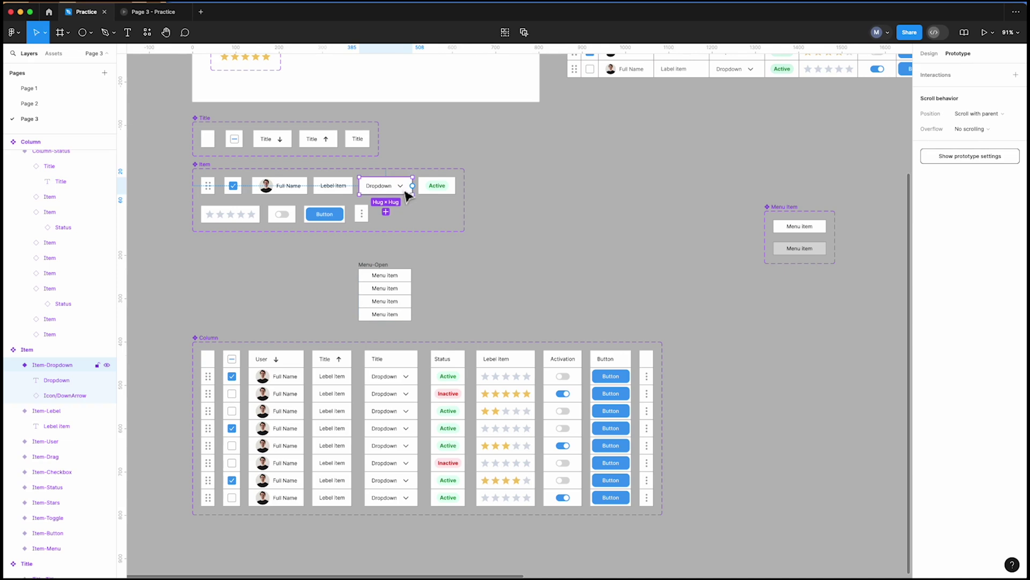
drag(412, 185, 408, 279)
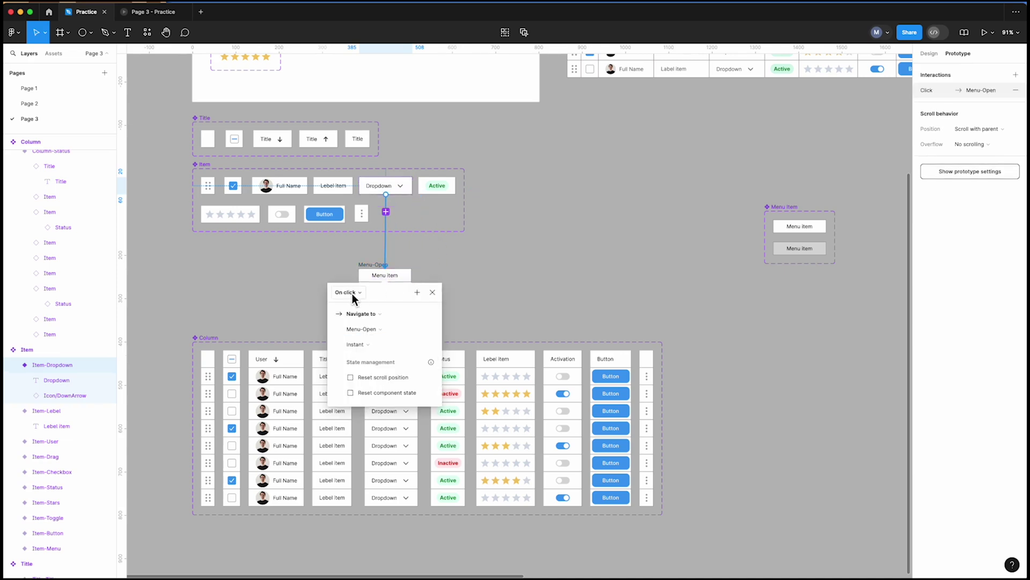
click(372, 318)
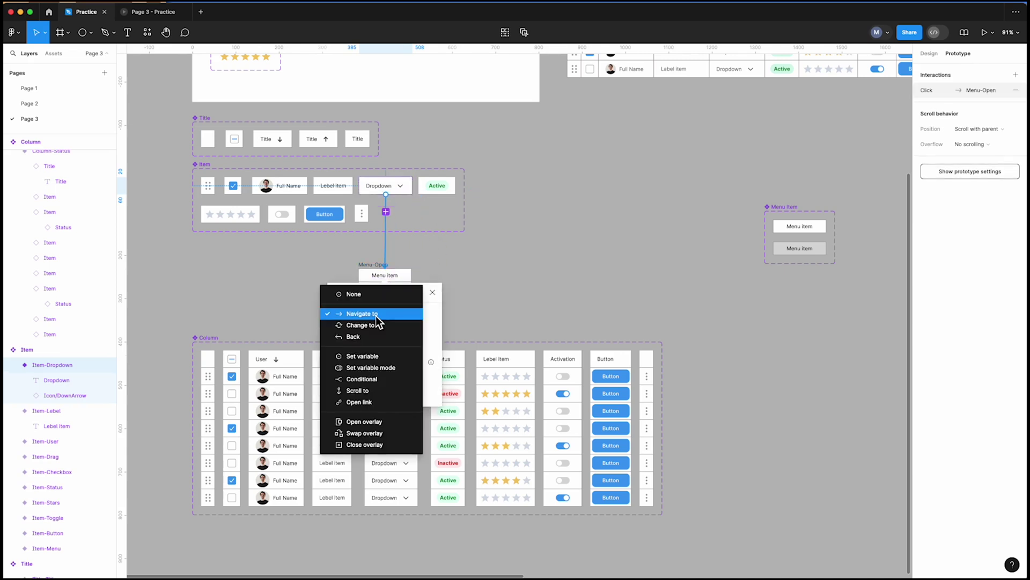
click(381, 422)
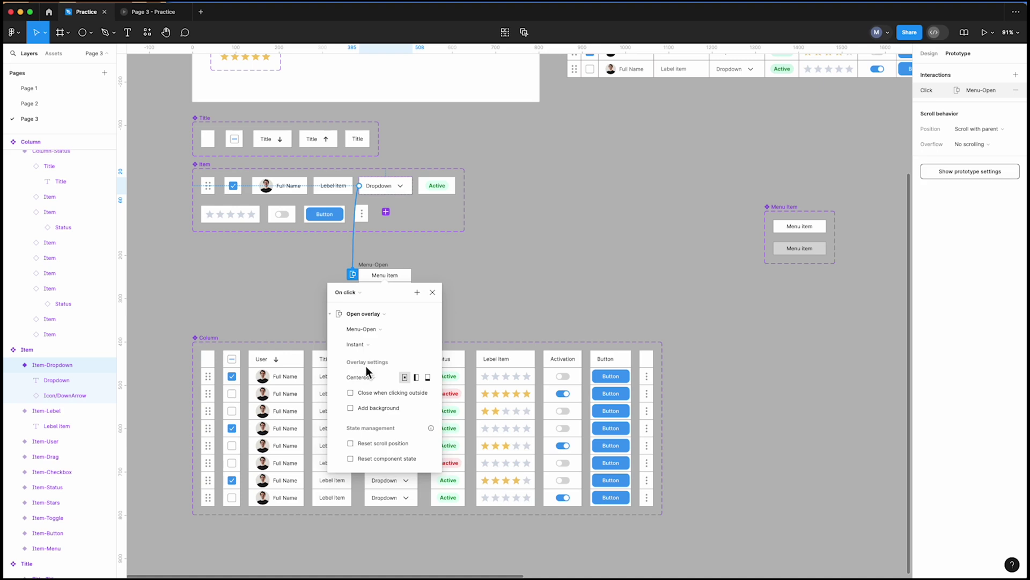
click(392, 378)
click(391, 465)
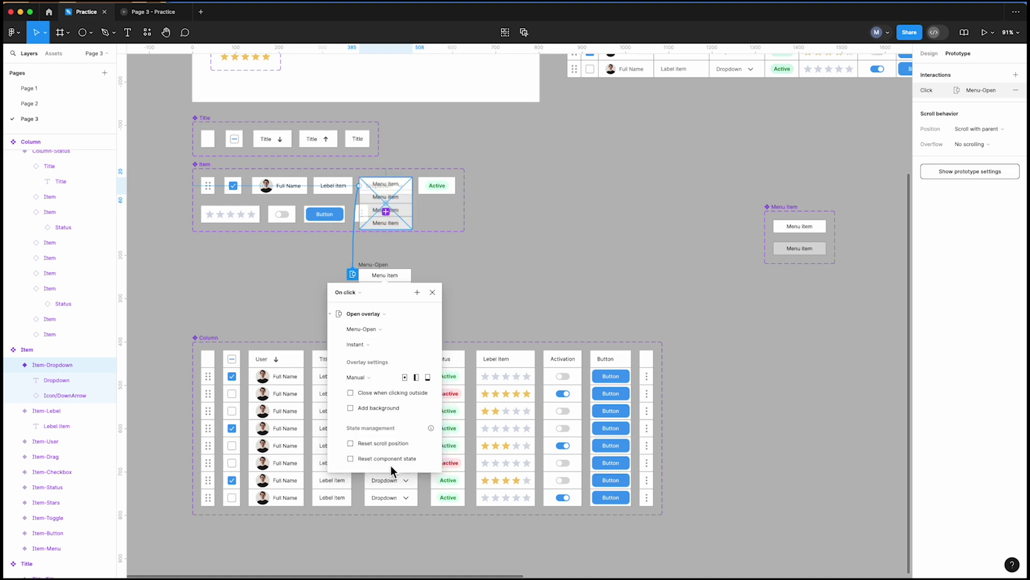
Step: Align the overlay flush under the Dropdown cell, close it on outside click, and start the presentation
scroll(413, 236, up, 5)
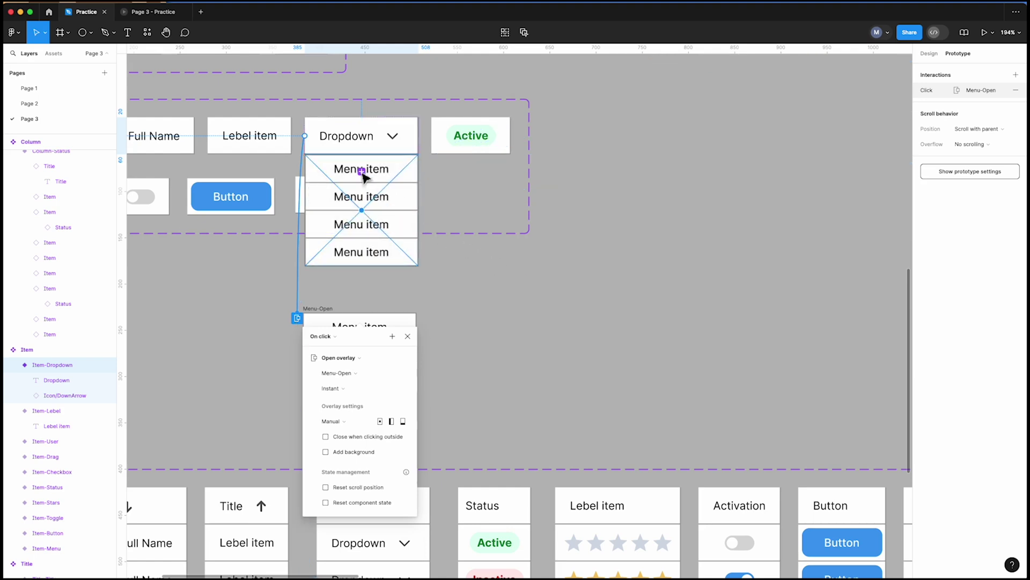
scroll(364, 176, up, 5)
drag(494, 199, 494, 198)
scroll(478, 262, down, 6)
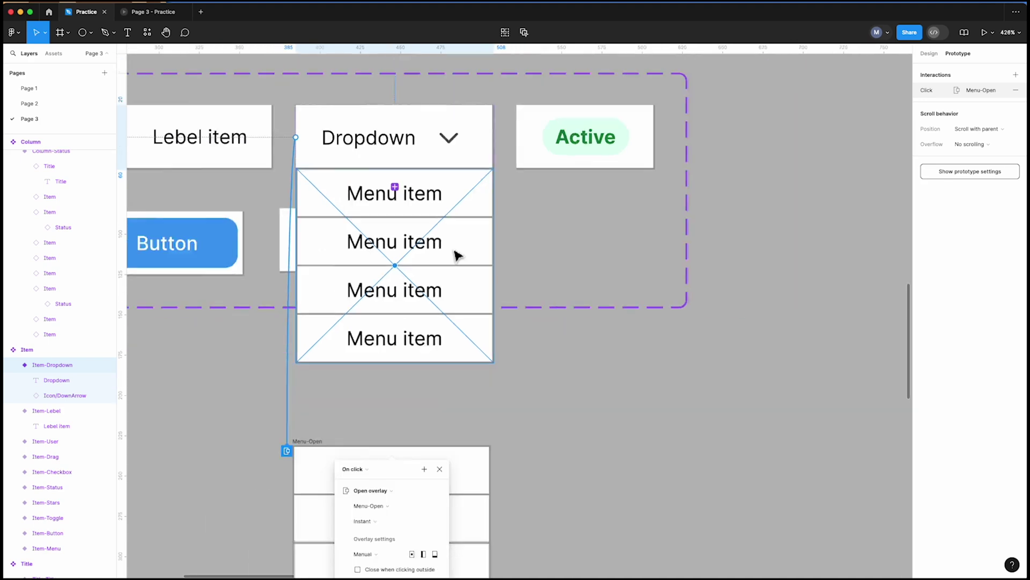
click(636, 316)
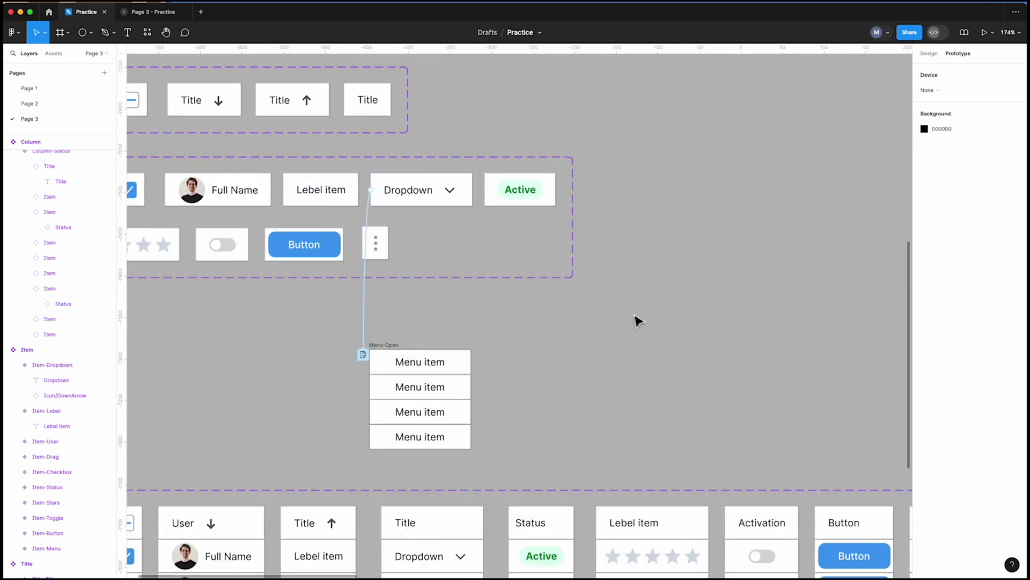
click(368, 318)
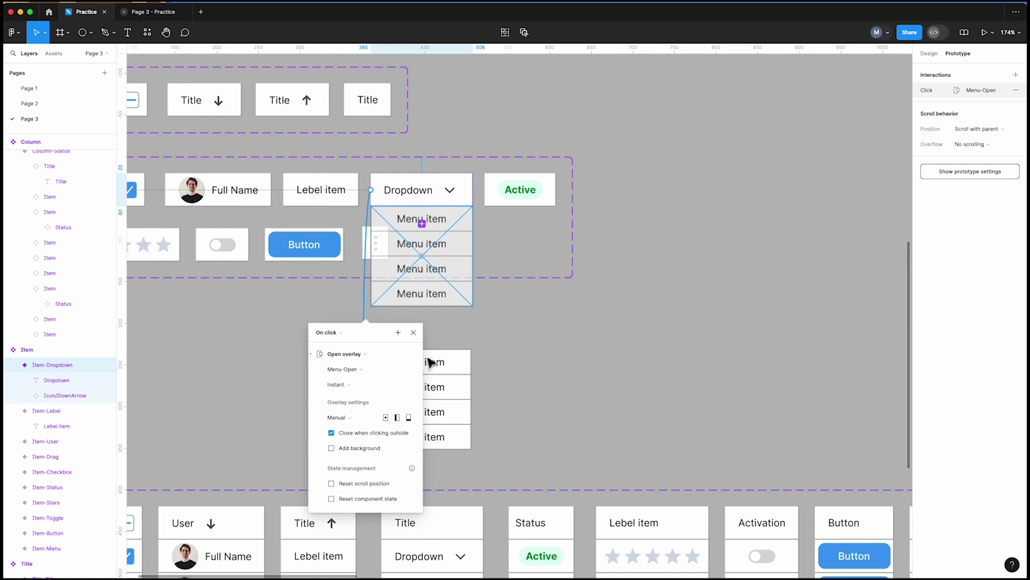
click(414, 333)
click(929, 53)
click(153, 12)
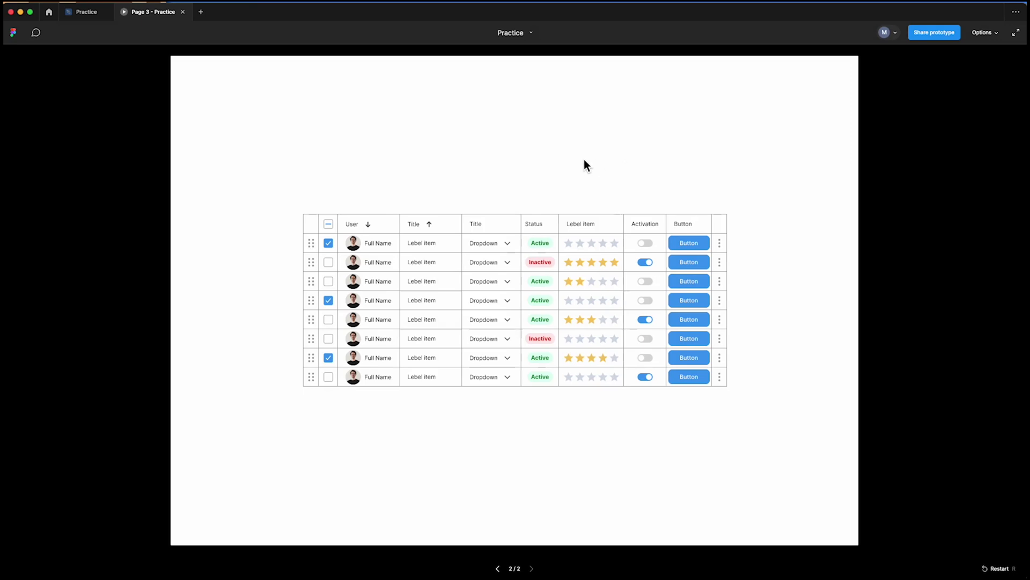
Step: Open and close the Dropdown menus in rows 1, 3 and the last row, then open the overlay's drop shadow settings
click(506, 243)
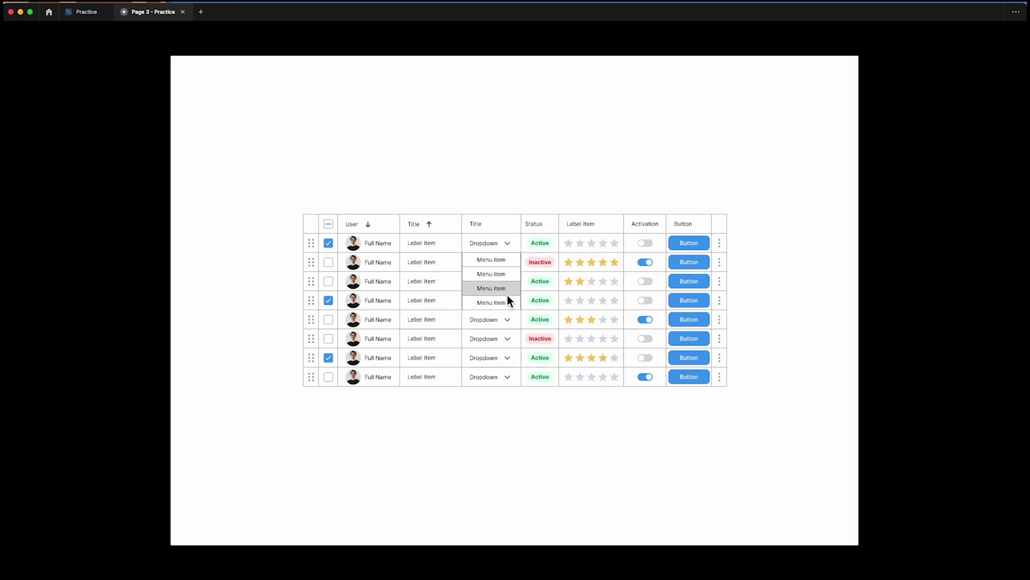
click(510, 247)
click(515, 288)
click(510, 285)
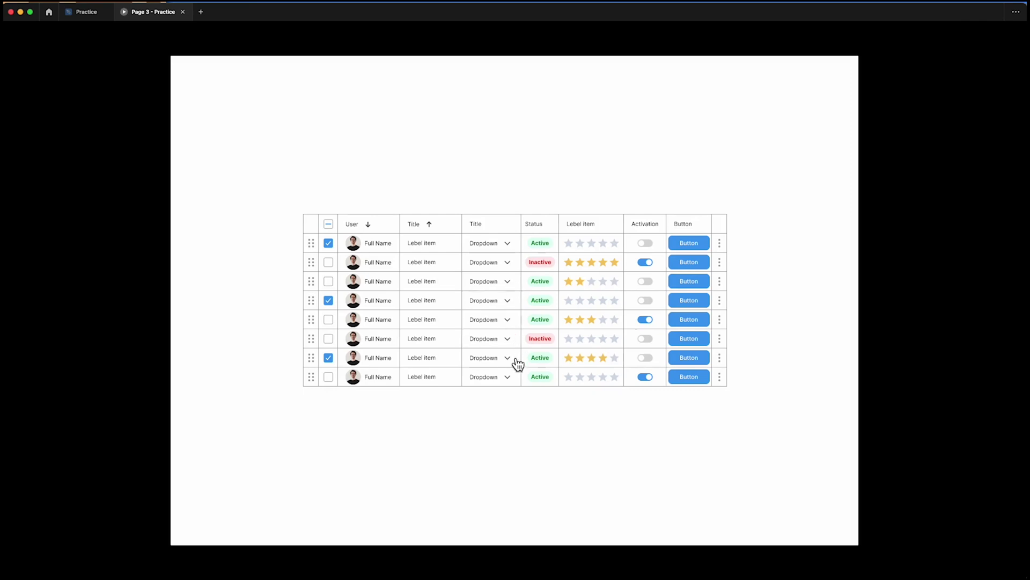
click(509, 380)
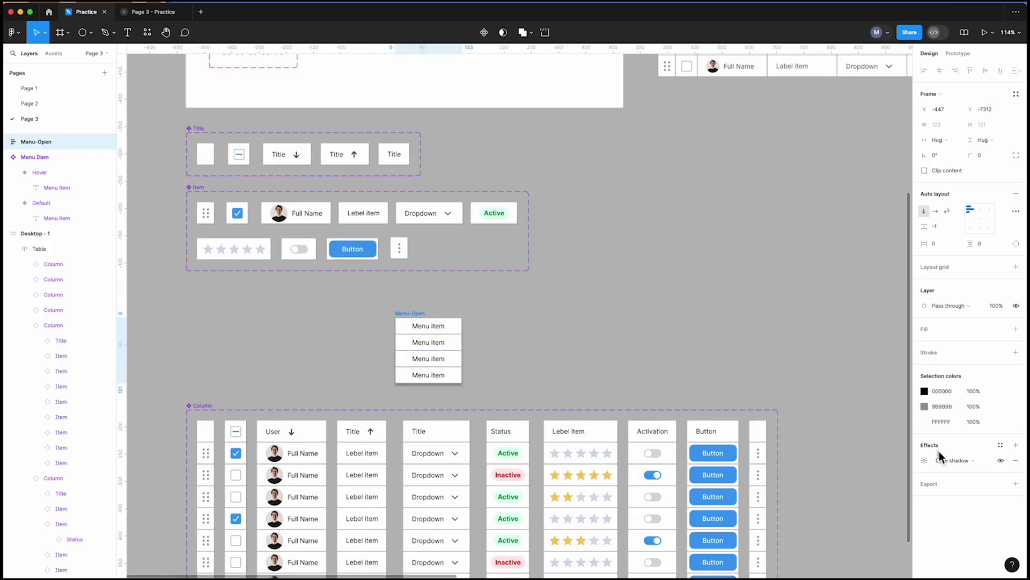
click(924, 460)
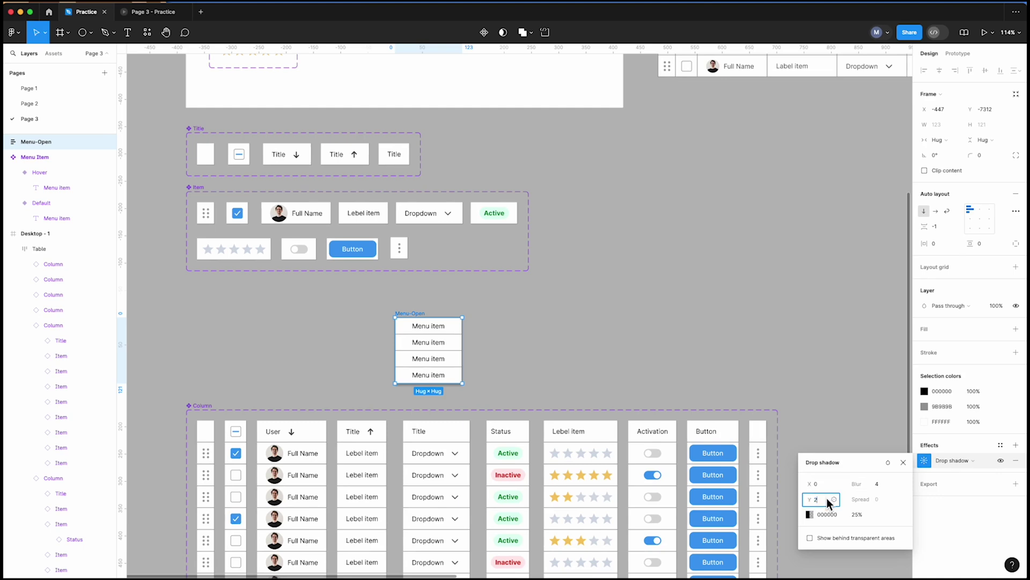
Step: Retest the Dropdown menus in row 1 and row 6 of the prototype, then return to the editor
click(805, 428)
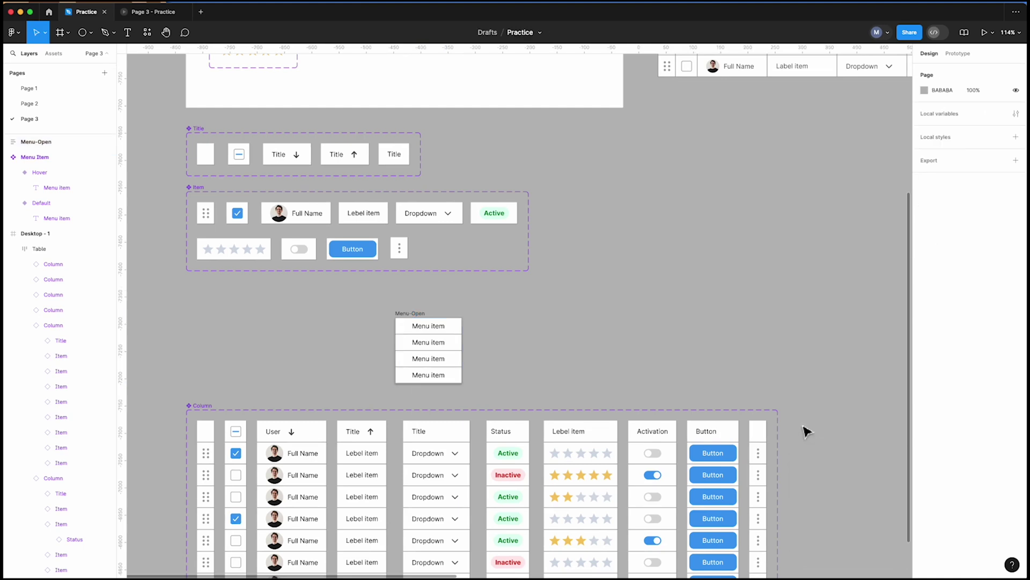
click(155, 12)
click(516, 249)
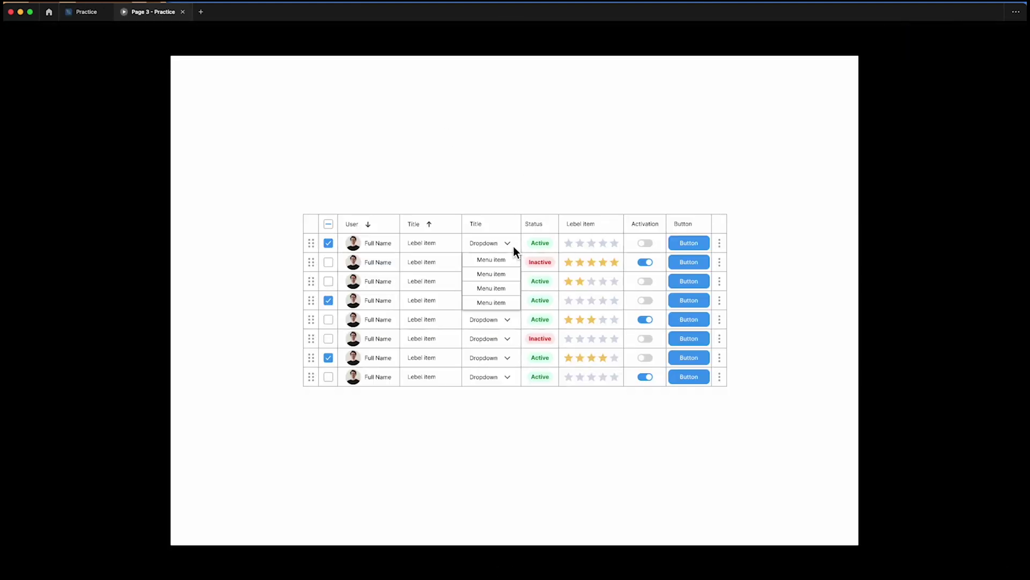
click(507, 327)
click(513, 341)
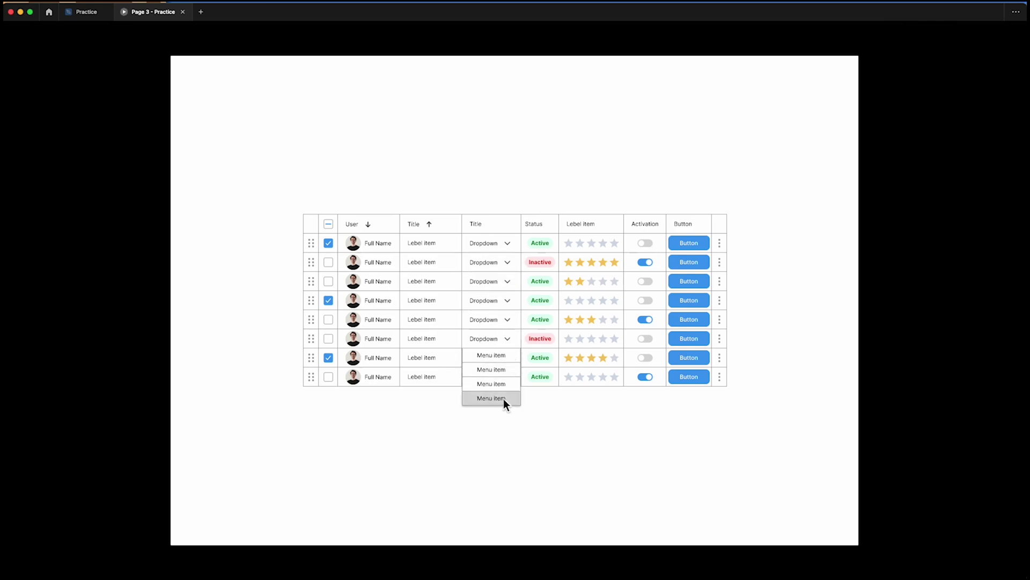
click(392, 307)
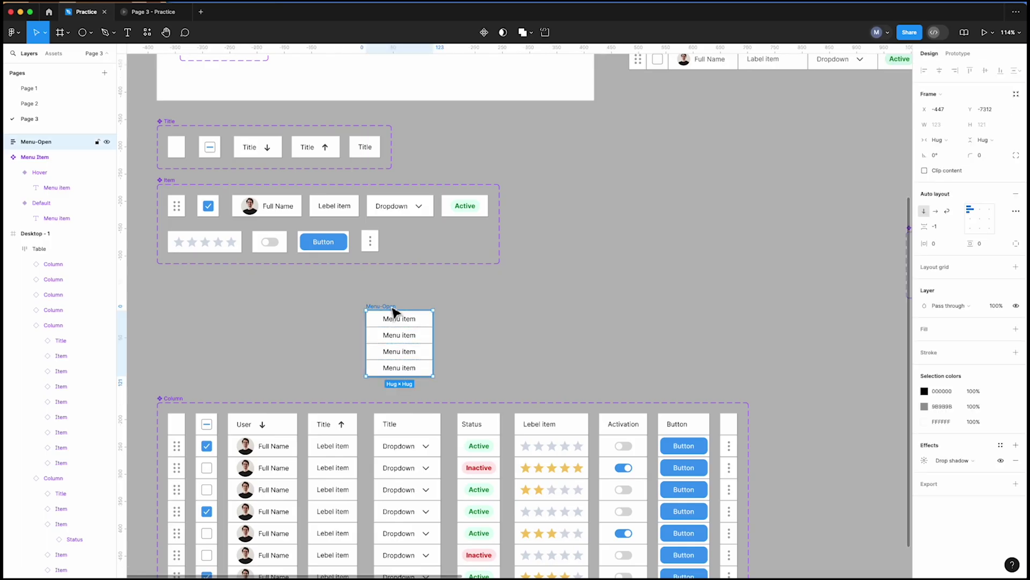
Step: Duplicate the menu overlay to the right and rename the original DropdownMenu-Open
drag(393, 312, 475, 312)
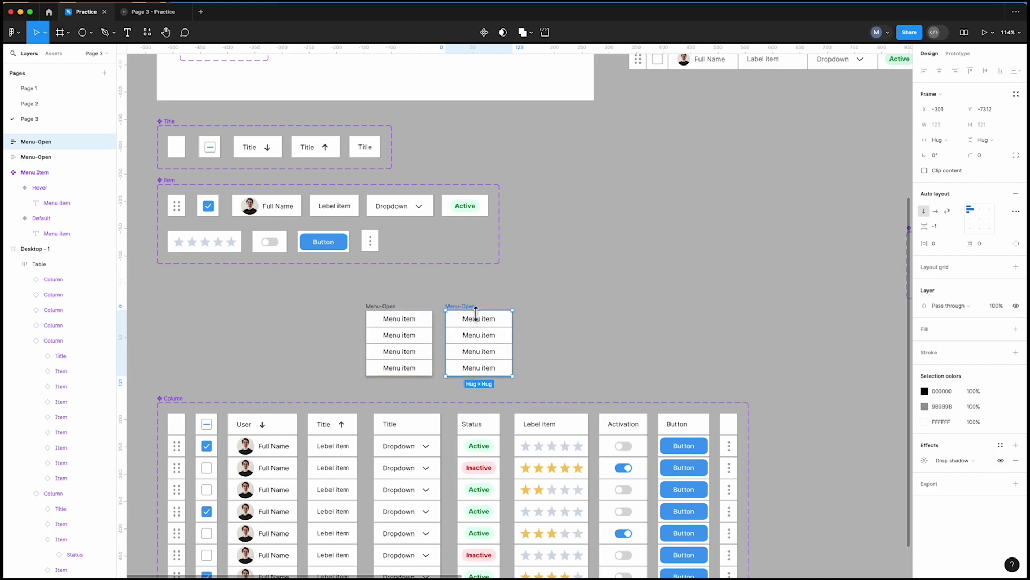
double_click(381, 306)
text(Dropdown)
click(459, 310)
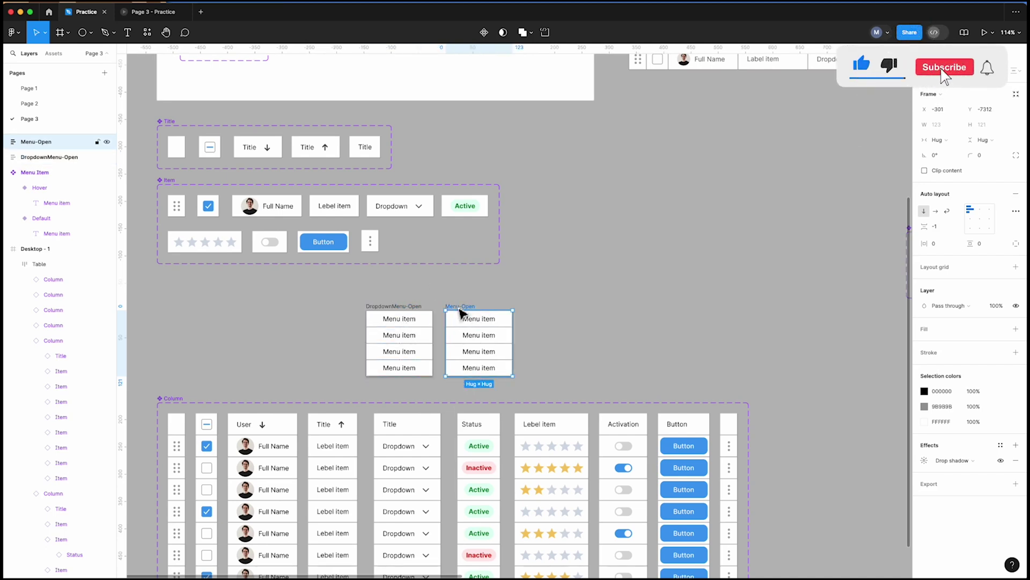
Step: Relabel the copy's items Edit and Delete and remove the other two items
double_click(475, 318)
text(Edit)
double_click(483, 335)
text(Delete)
click(497, 352)
drag(525, 354, 507, 369)
key(Delete)
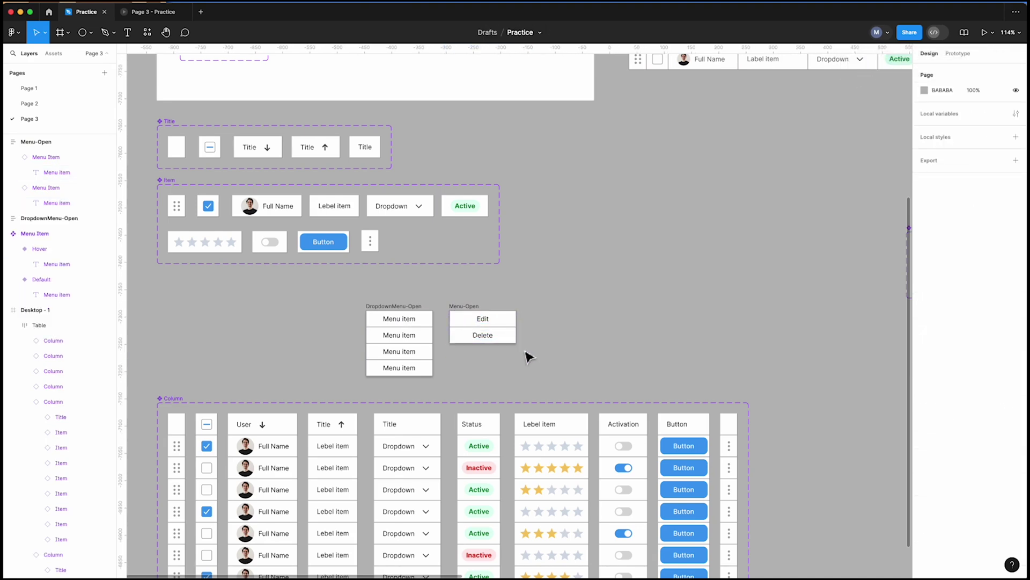
click(474, 314)
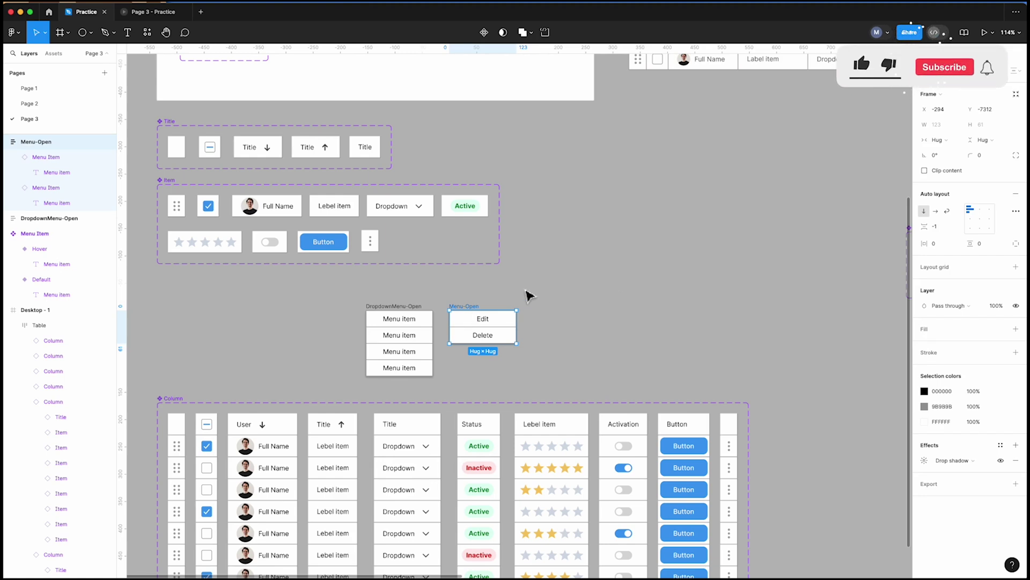
key(Delete)
key(ctrl+z)
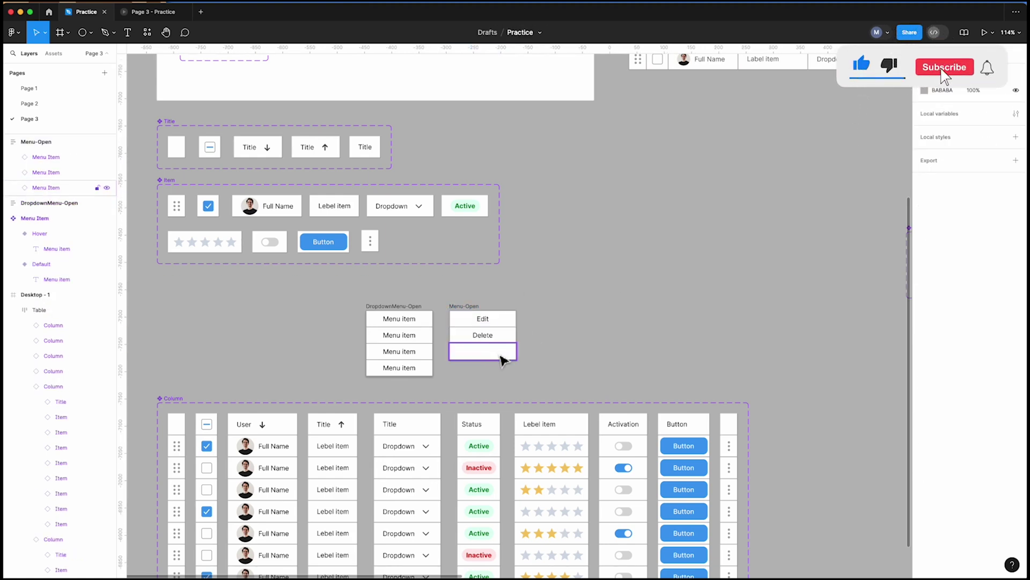
Step: Make the kebab button open the Edit/Delete menu as an overlay closing on outside click
click(372, 241)
key(shift+e)
drag(379, 241, 694, 318)
click(463, 354)
click(465, 463)
drag(423, 249, 441, 250)
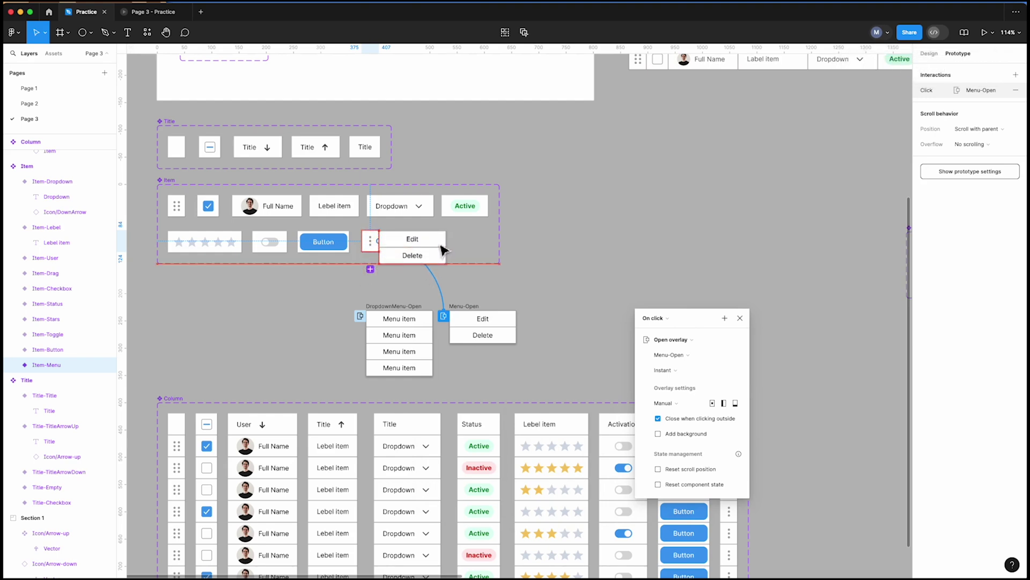
Step: In the presentation, open and close the Edit/Delete menus for rows 1 and 2
key(Escape)
click(149, 17)
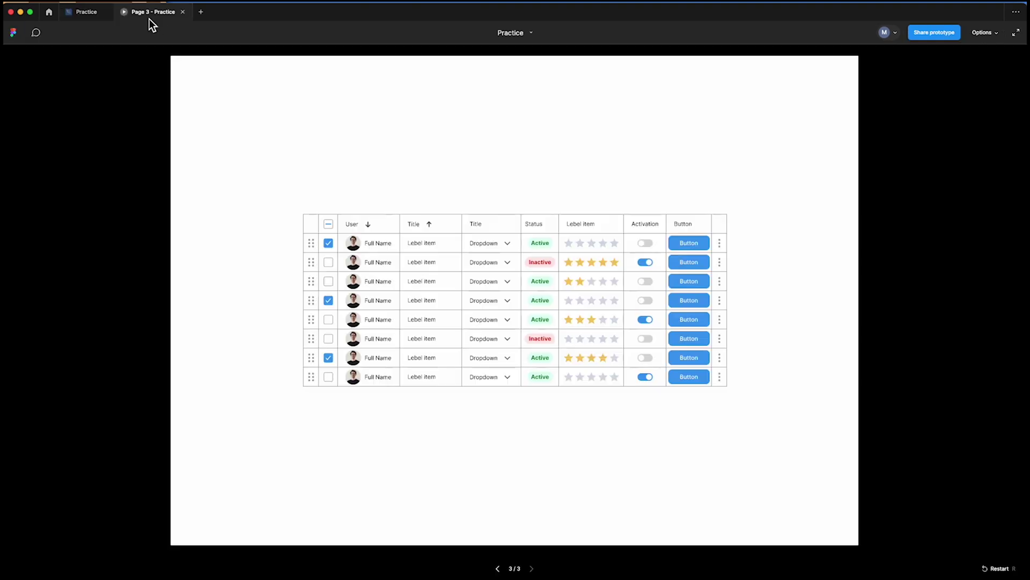
click(723, 246)
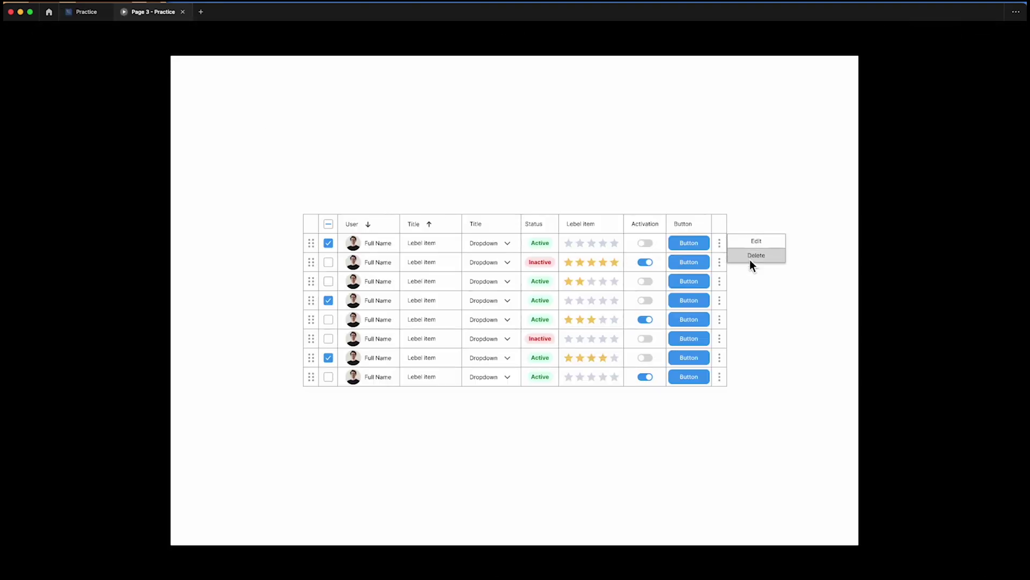
click(719, 264)
click(719, 264)
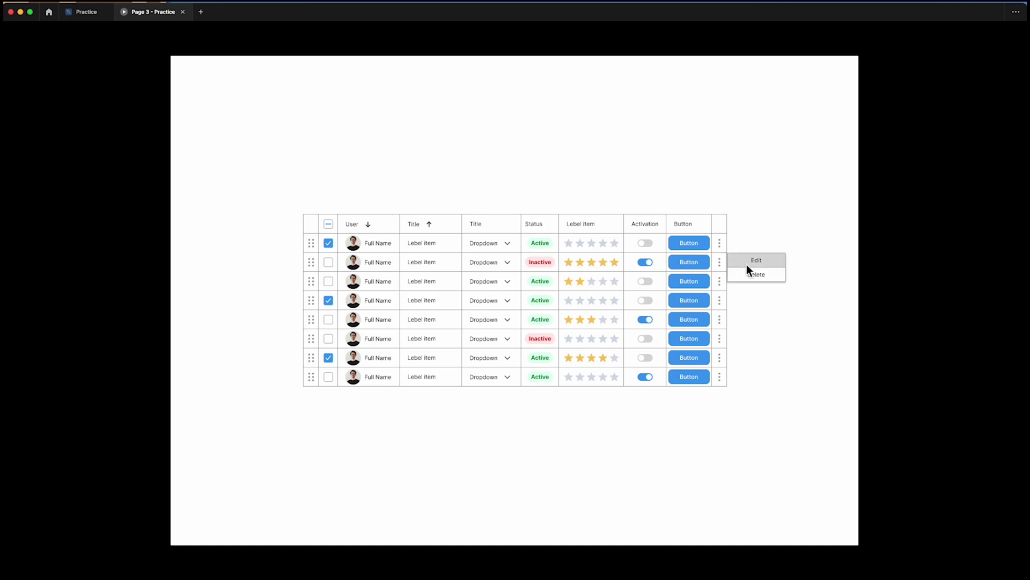
click(689, 281)
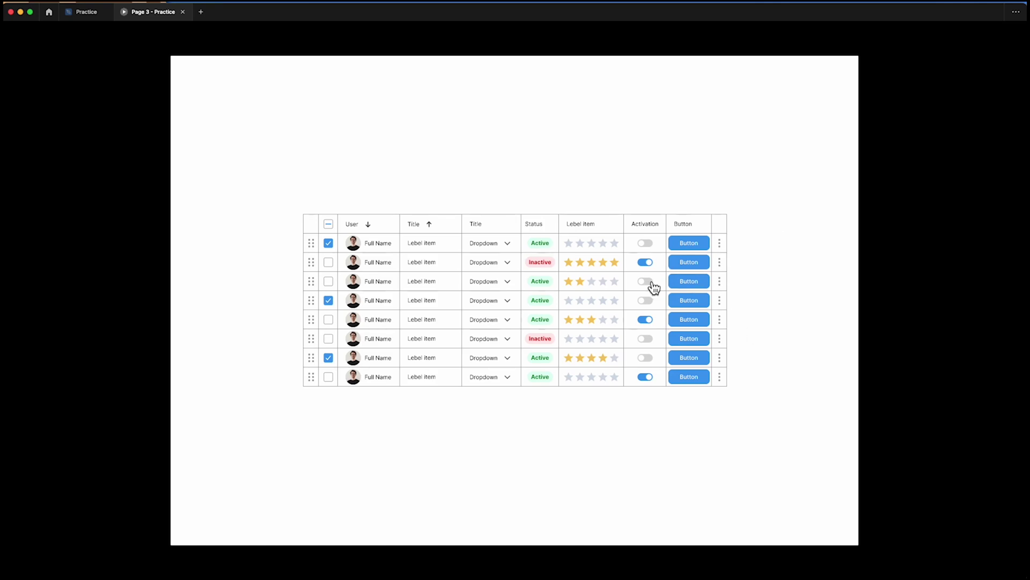
Step: Switch on row 4's toggle, test the first and last Dropdown menus, and tick row 5's checkbox
click(646, 300)
click(510, 246)
click(507, 246)
click(509, 377)
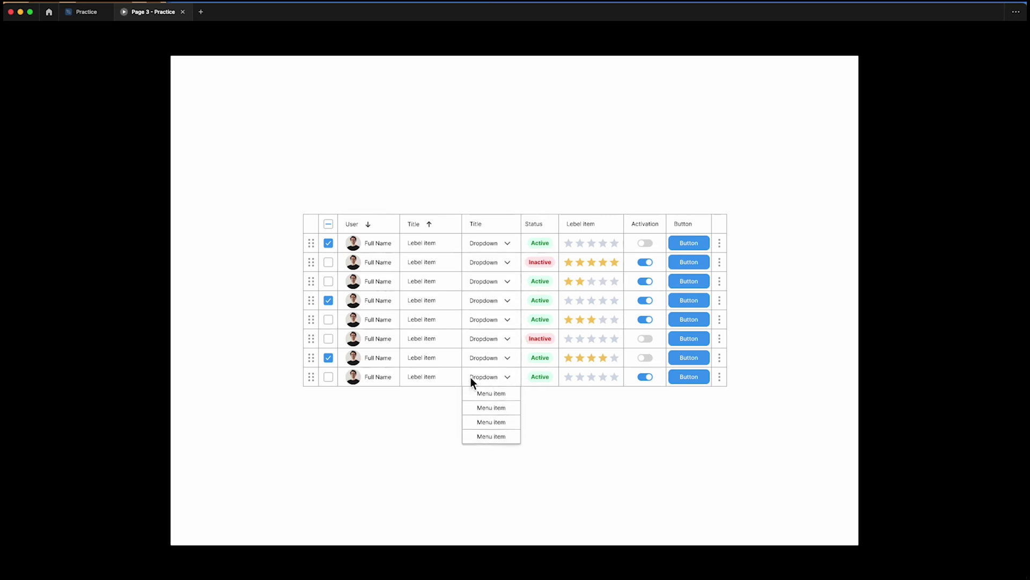
click(324, 316)
click(325, 317)
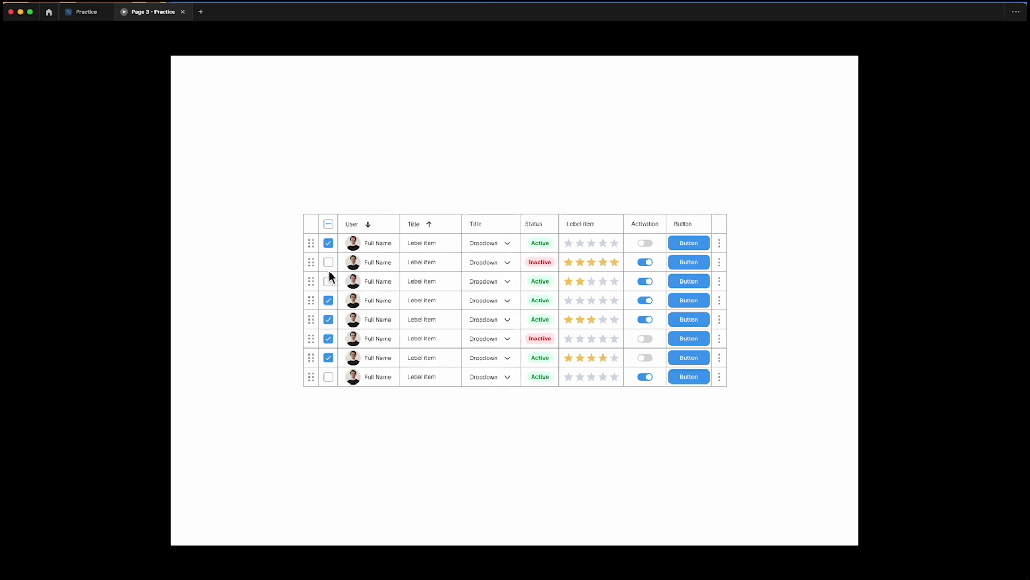